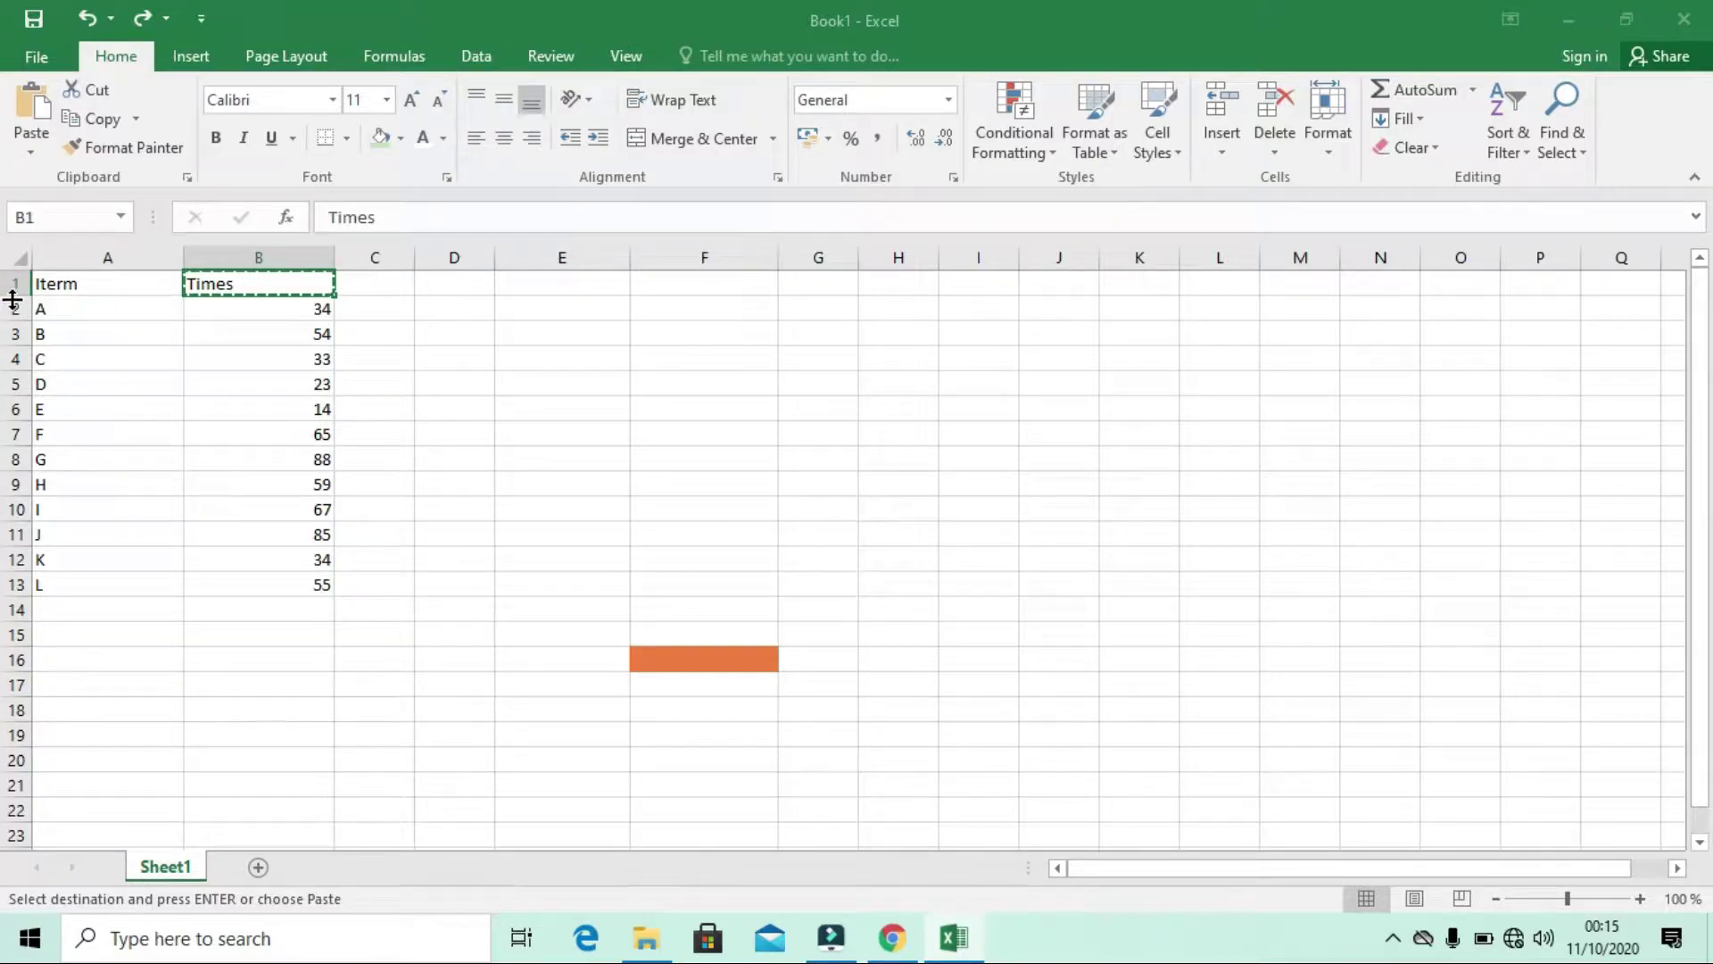
Increase the height of row 1 to nearly six times the default and select cell B1 containing the Times header
{"action": "left_click_drag", "start_coordinate": [13, 295], "coordinate": [19, 405]}
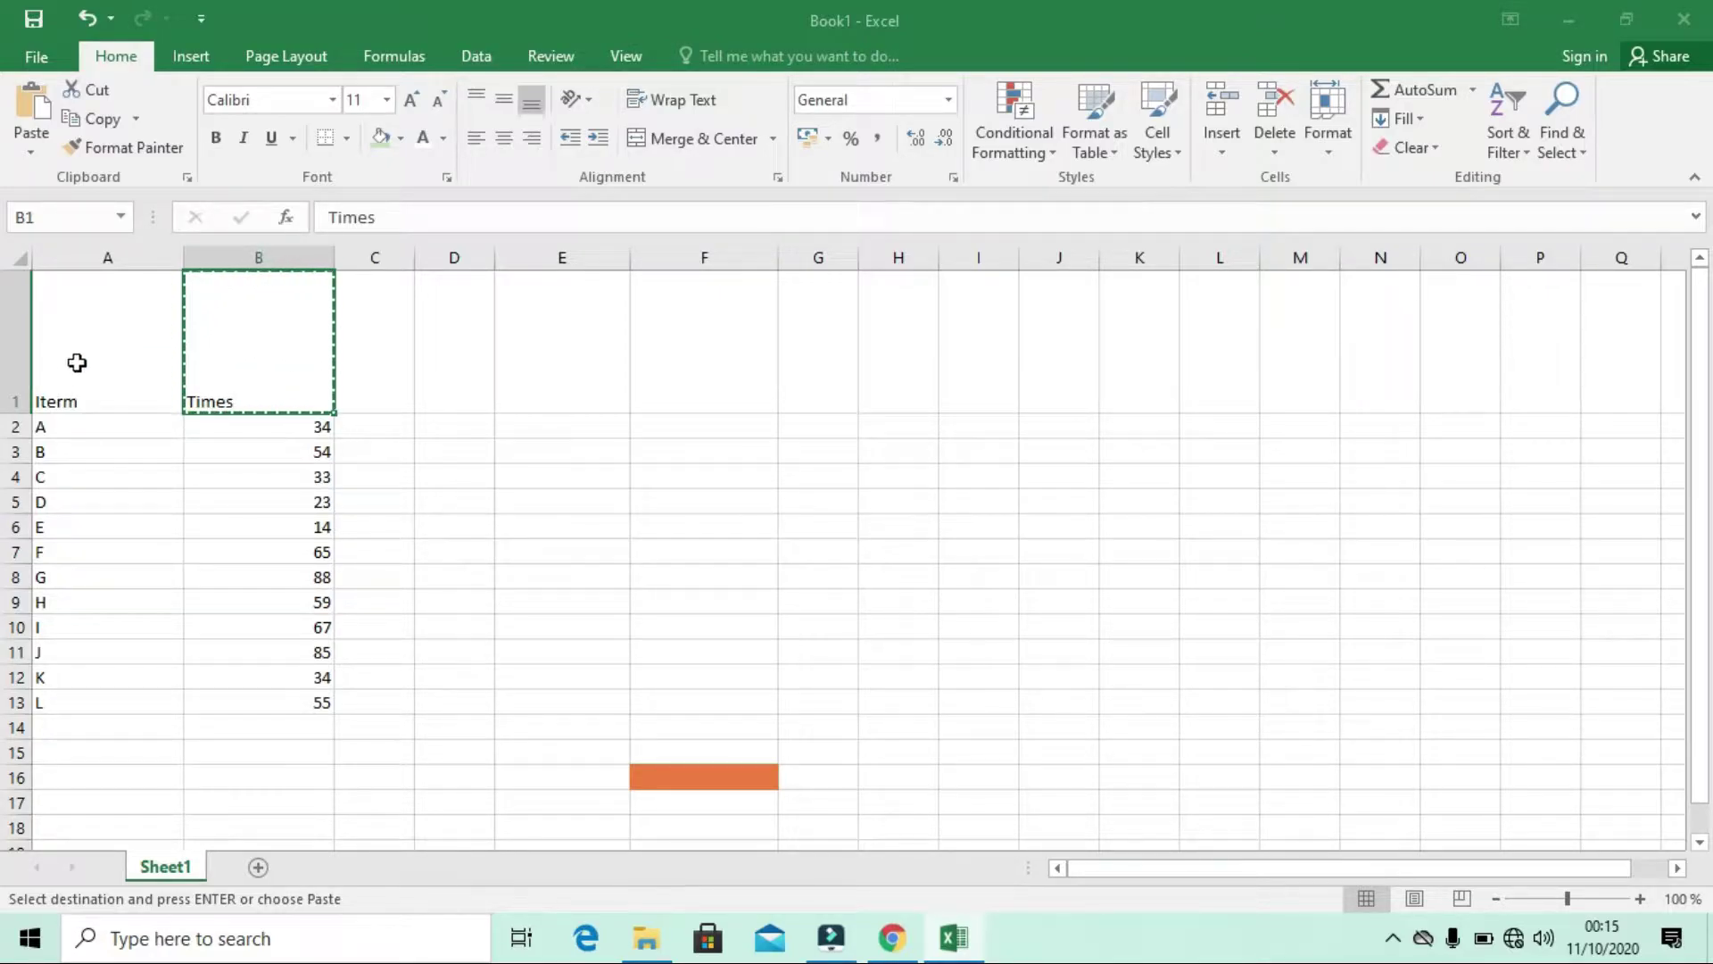
{"action": "double_click", "coordinate": [233, 378]}
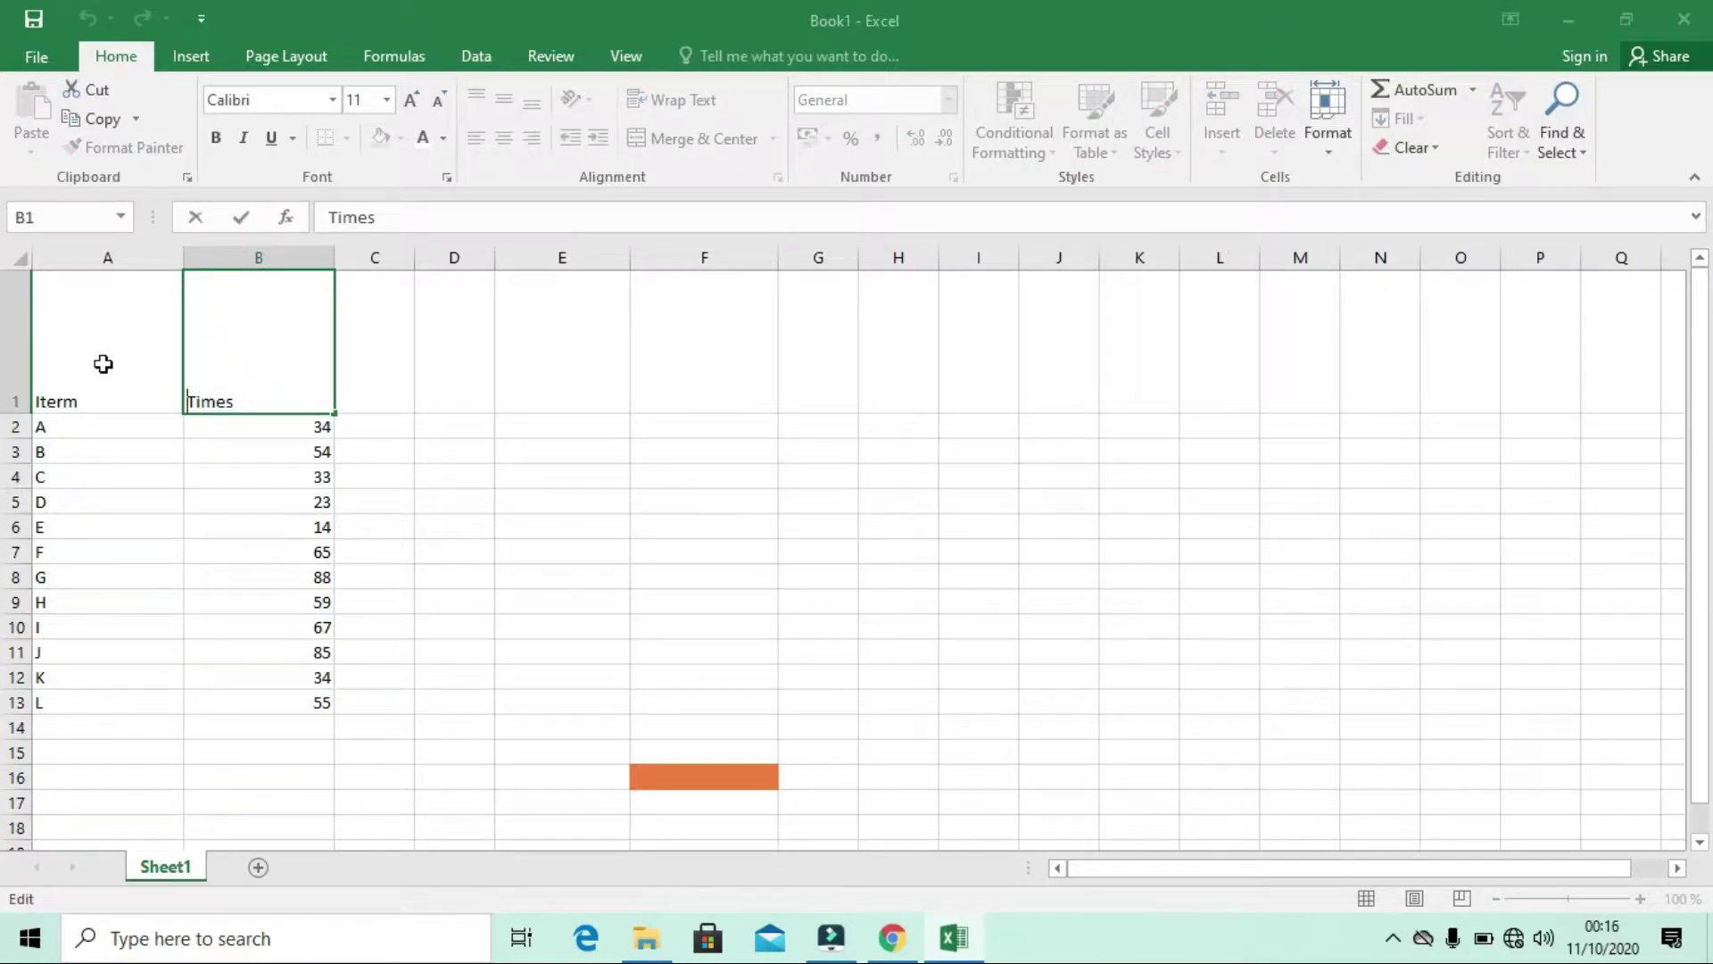
{"action": "left_click", "coordinate": [104, 363]}
{"action": "left_click", "coordinate": [207, 363]}
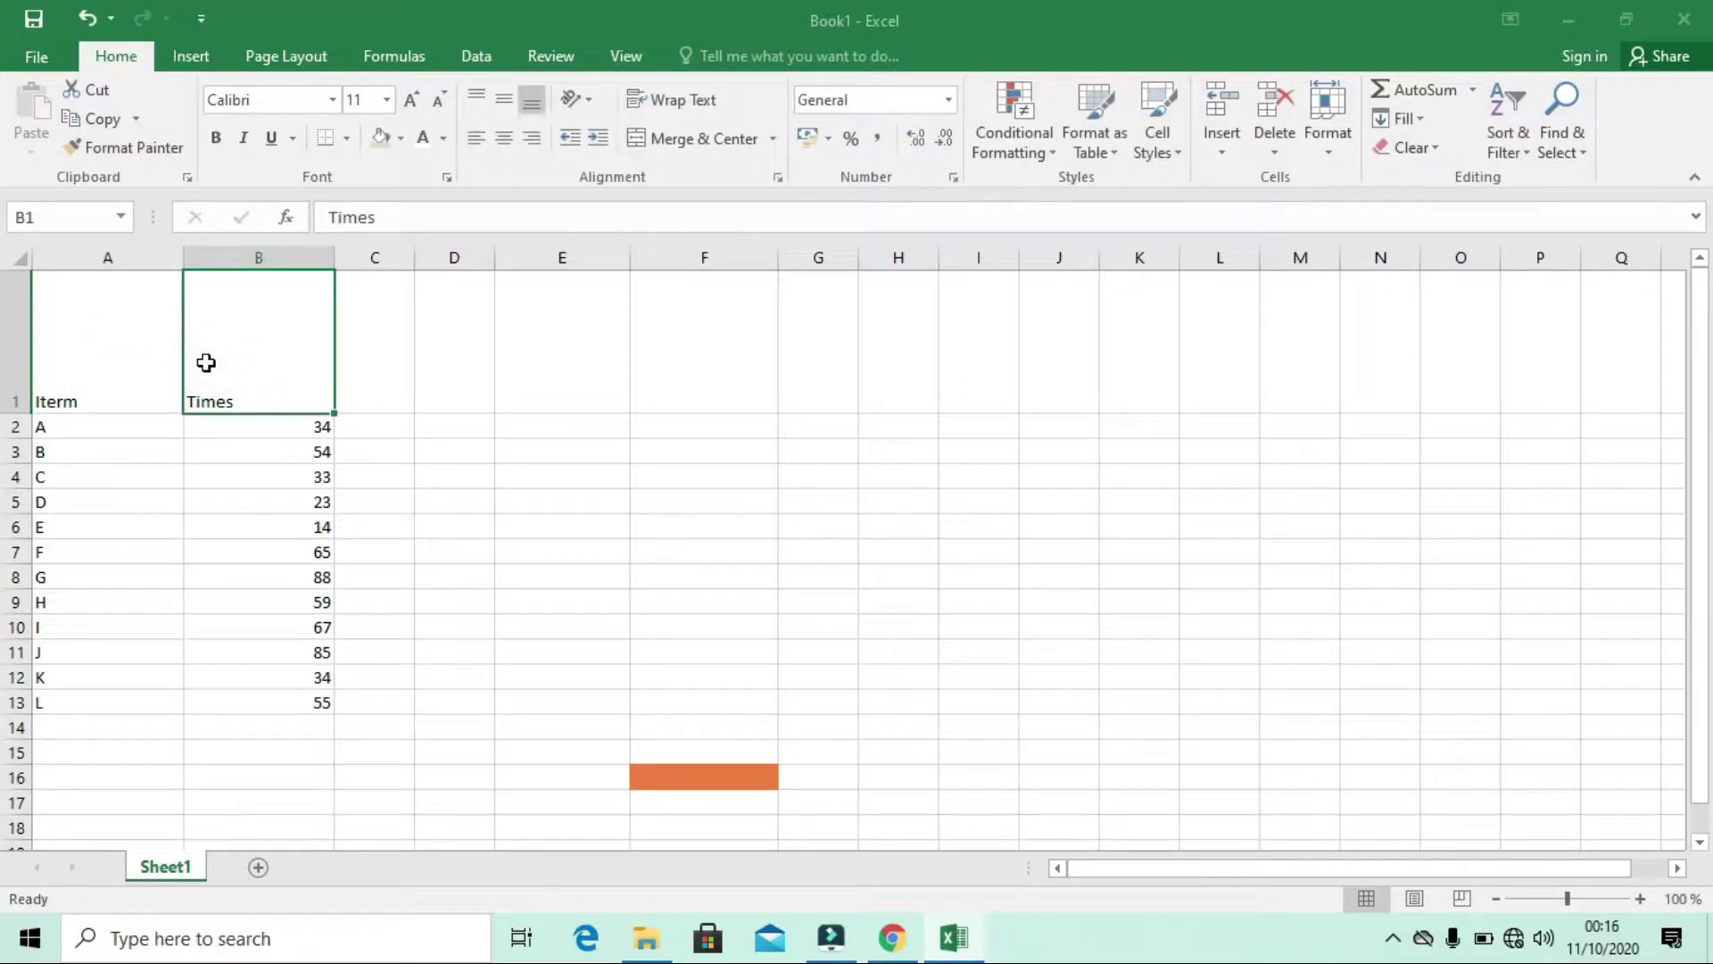
Try top, middle and bottom vertical alignment on the Times header in cell B1
{"action": "left_click", "coordinate": [469, 99]}
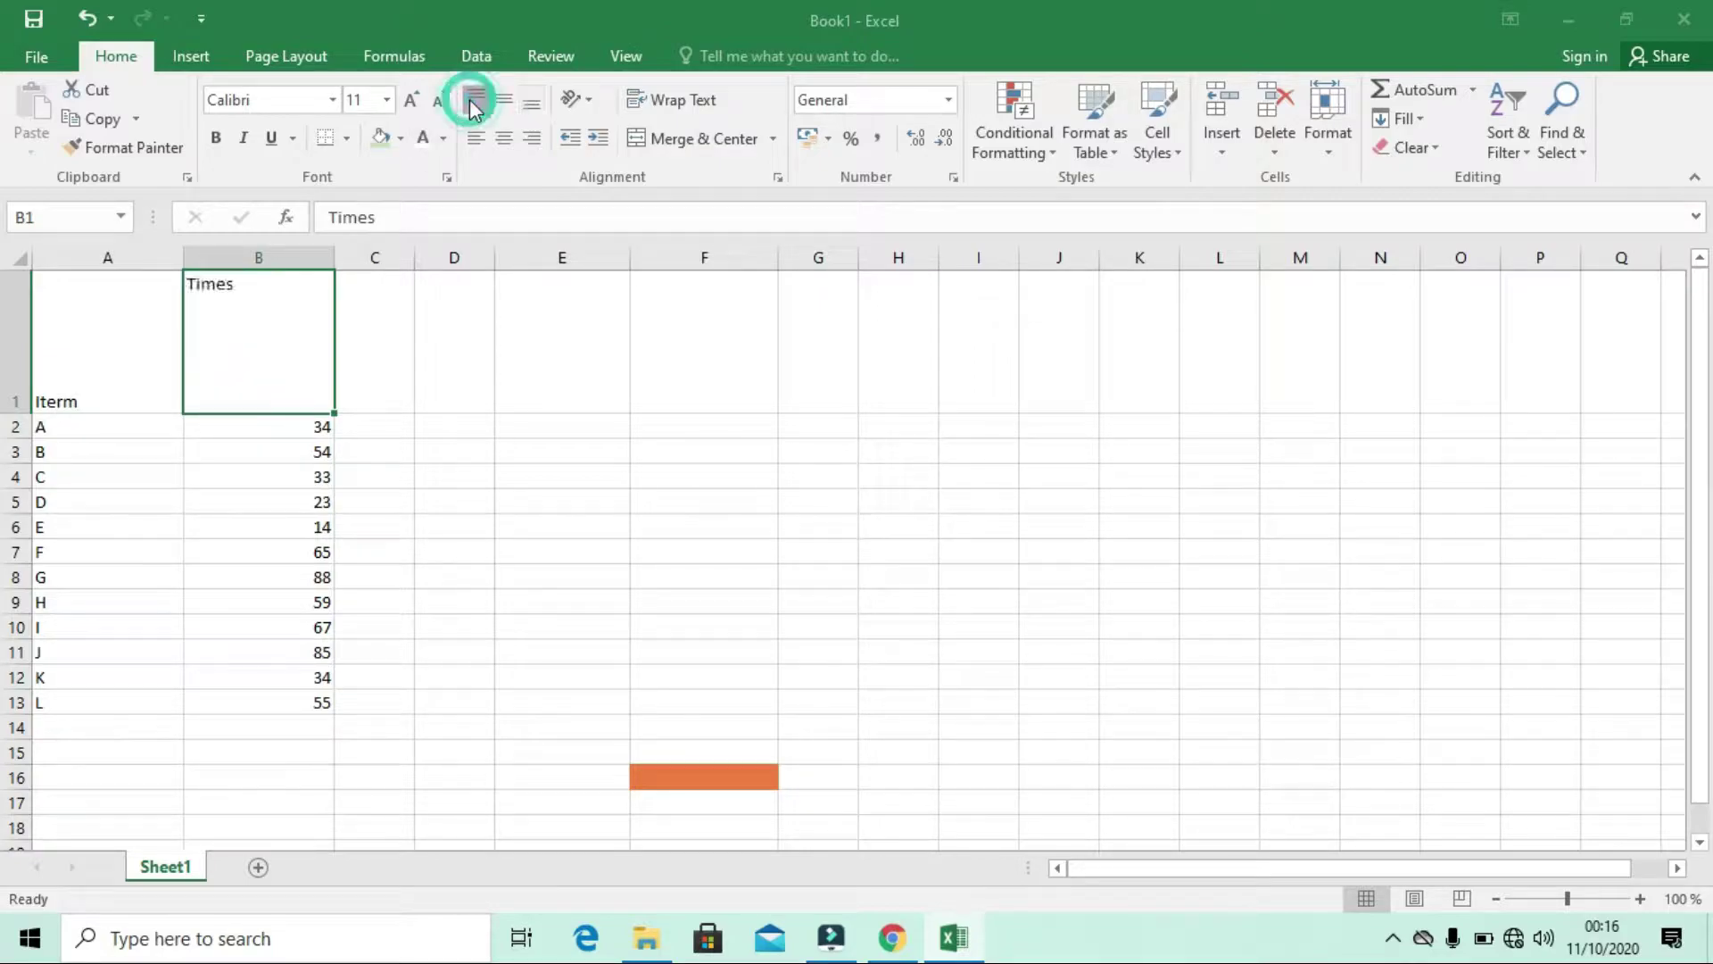
{"action": "left_click", "coordinate": [469, 99]}
{"action": "left_click", "coordinate": [469, 99]}
{"action": "left_click", "coordinate": [505, 103]}
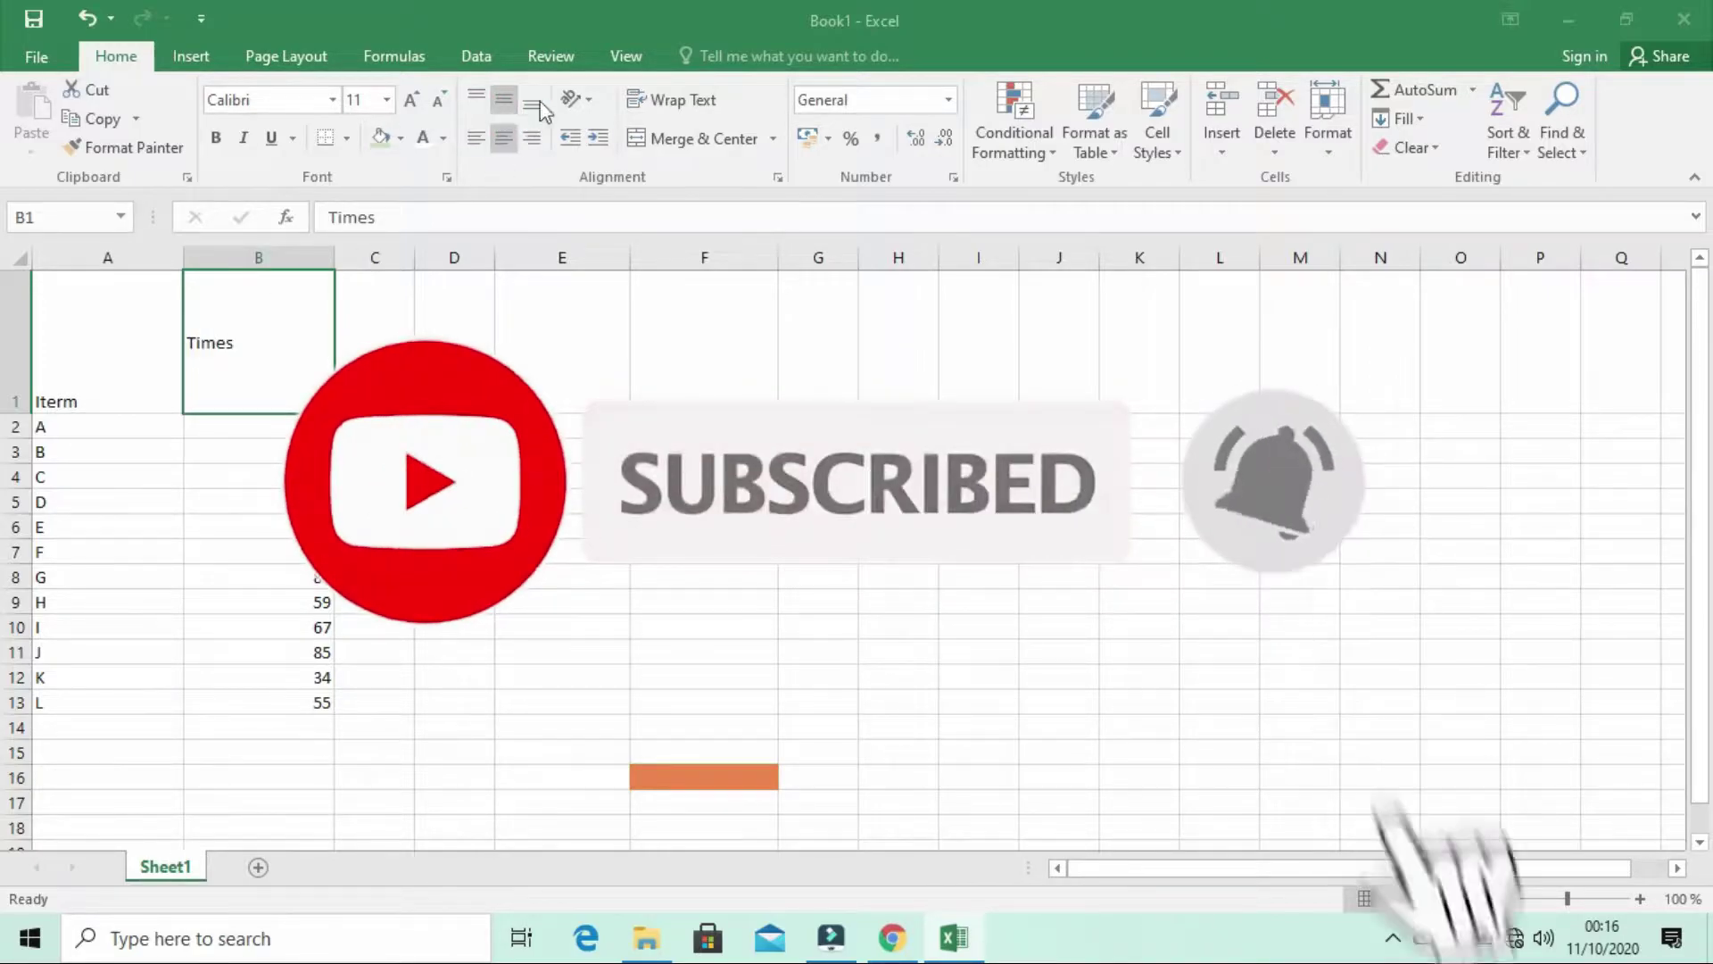
{"action": "left_click", "coordinate": [546, 100]}
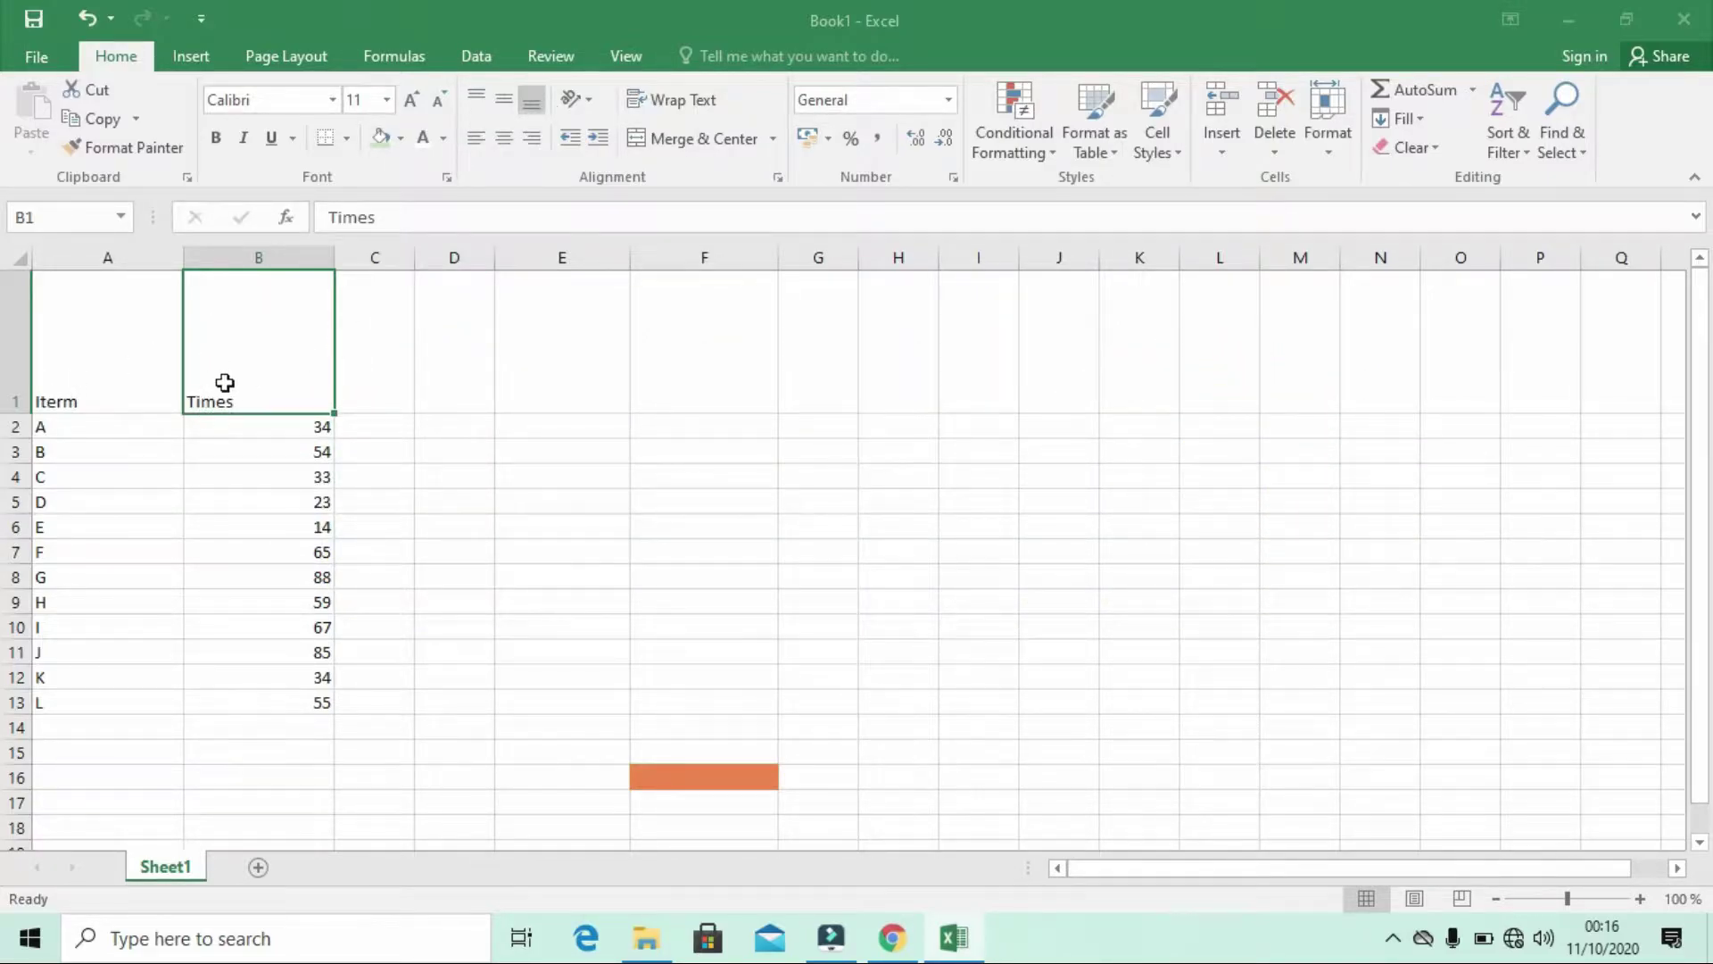
Cycle the Times header through the vertical alignments again, finishing on middle align
{"action": "left_click", "coordinate": [478, 105]}
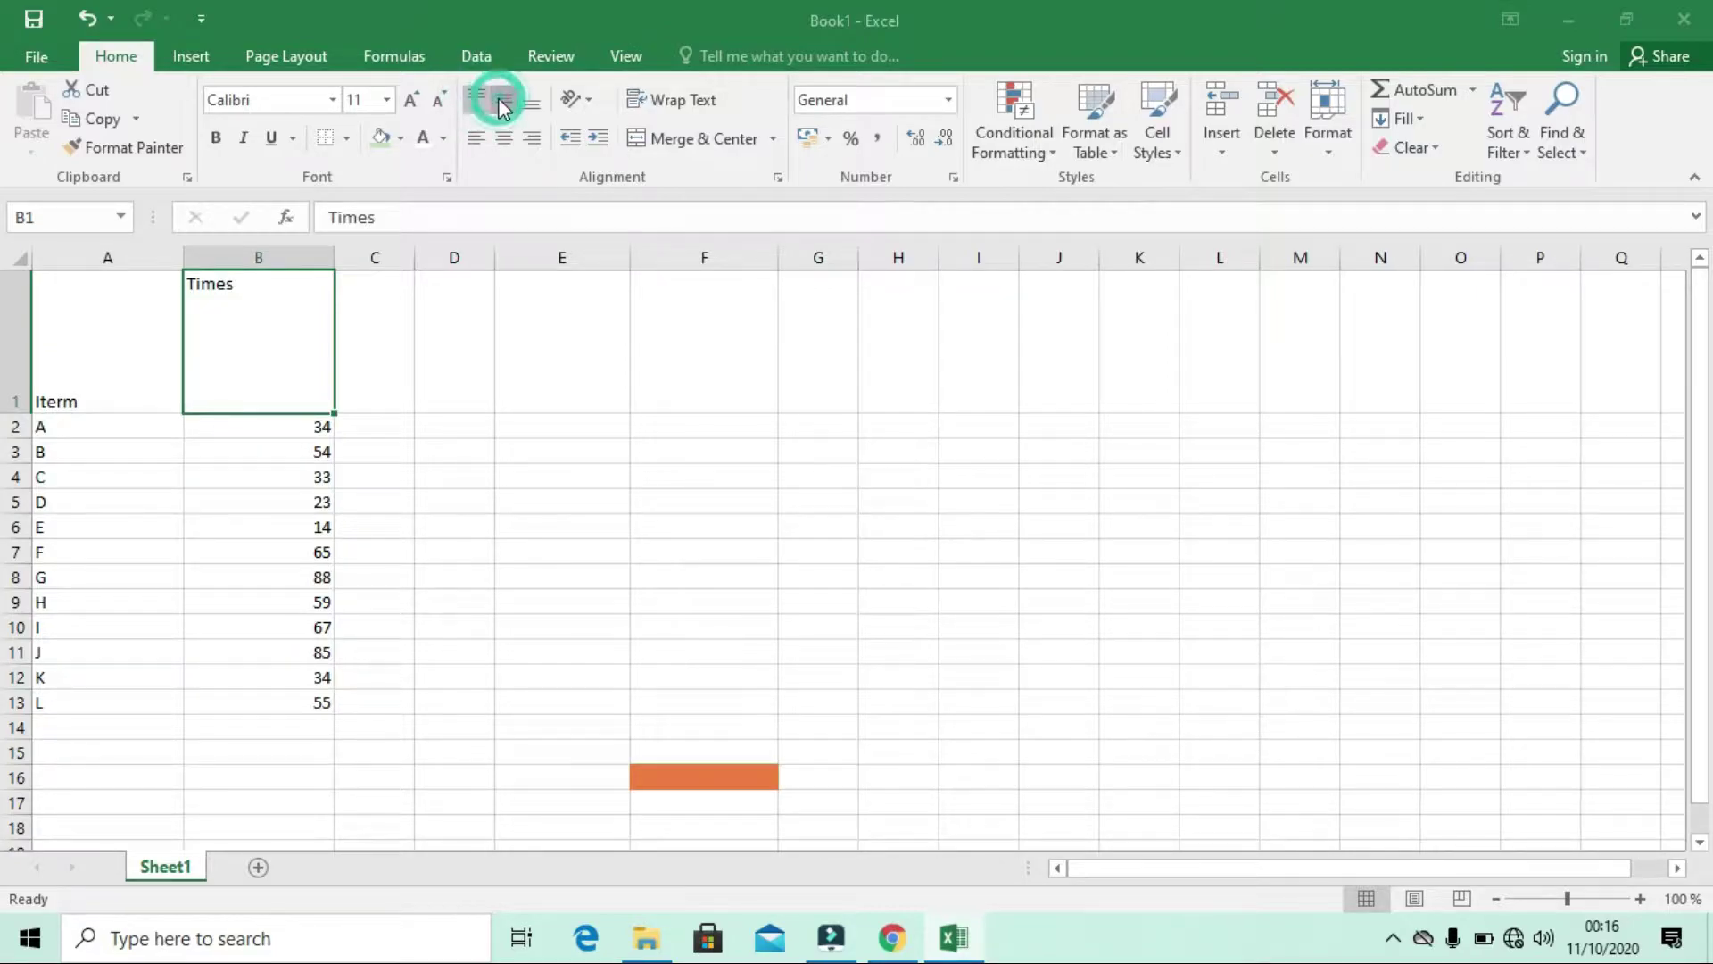
{"action": "left_click", "coordinate": [498, 102]}
{"action": "left_click", "coordinate": [531, 106]}
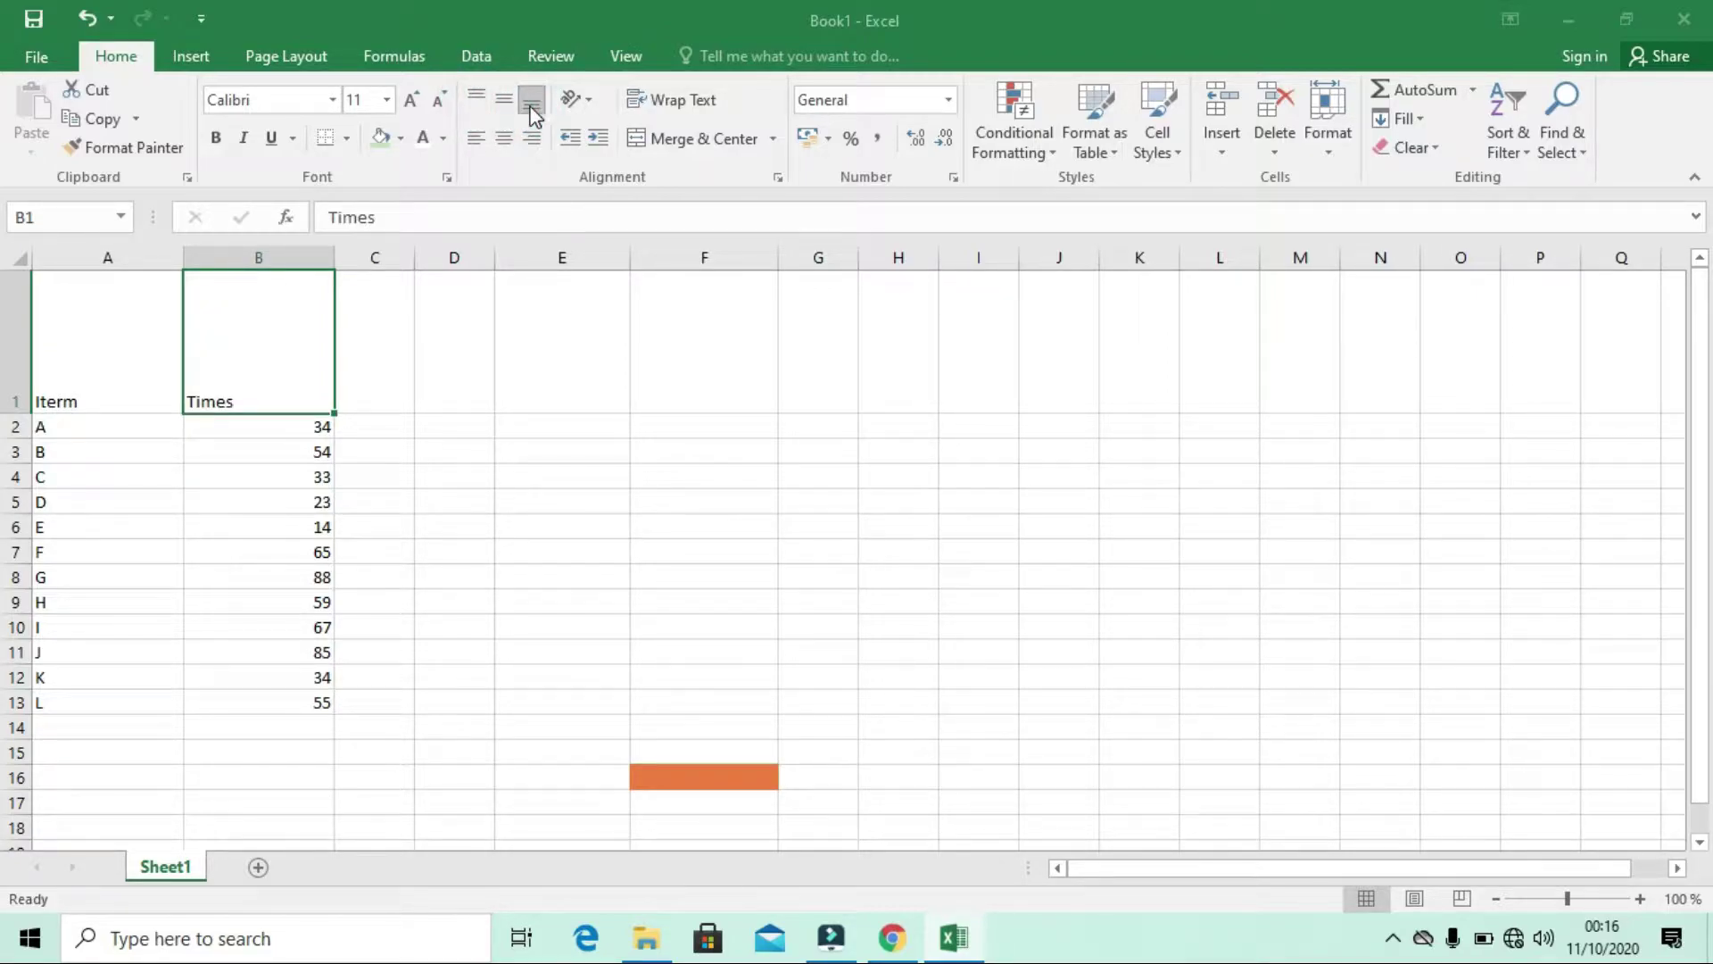
{"action": "left_click", "coordinate": [473, 102]}
{"action": "left_click", "coordinate": [504, 102]}
Apply left, center and right horizontal alignment to the Times header, finishing on center
{"action": "left_click", "coordinate": [478, 138]}
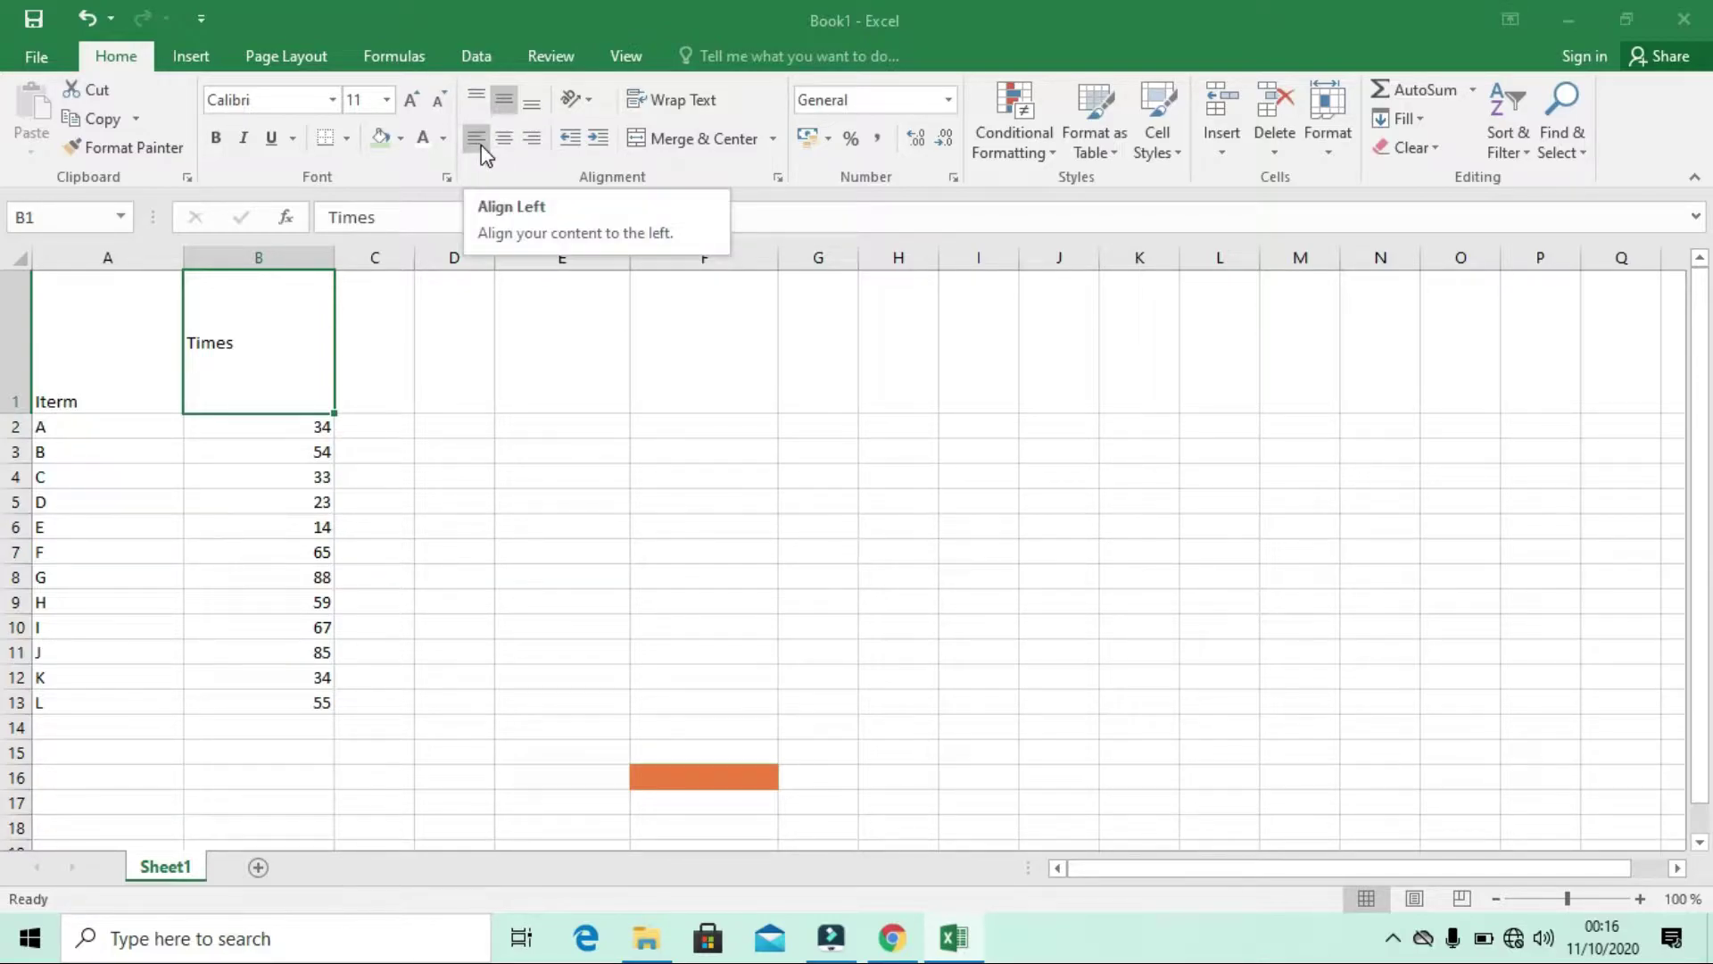
{"action": "left_click", "coordinate": [483, 149]}
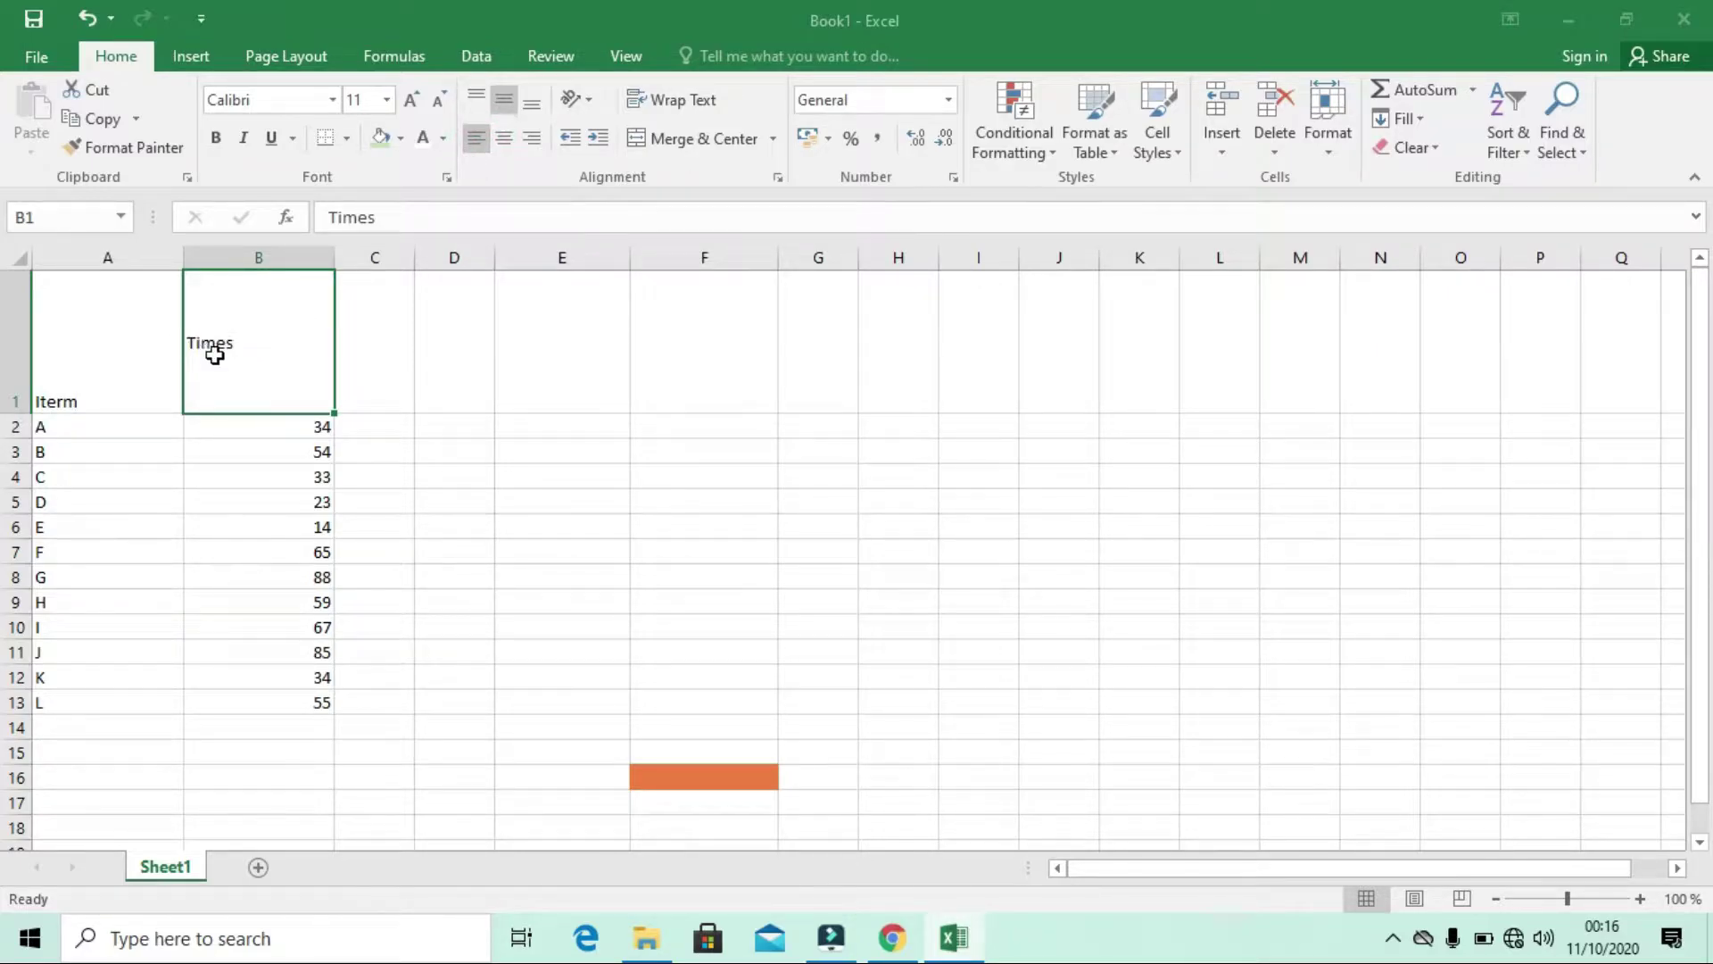
{"action": "left_click", "coordinate": [510, 142]}
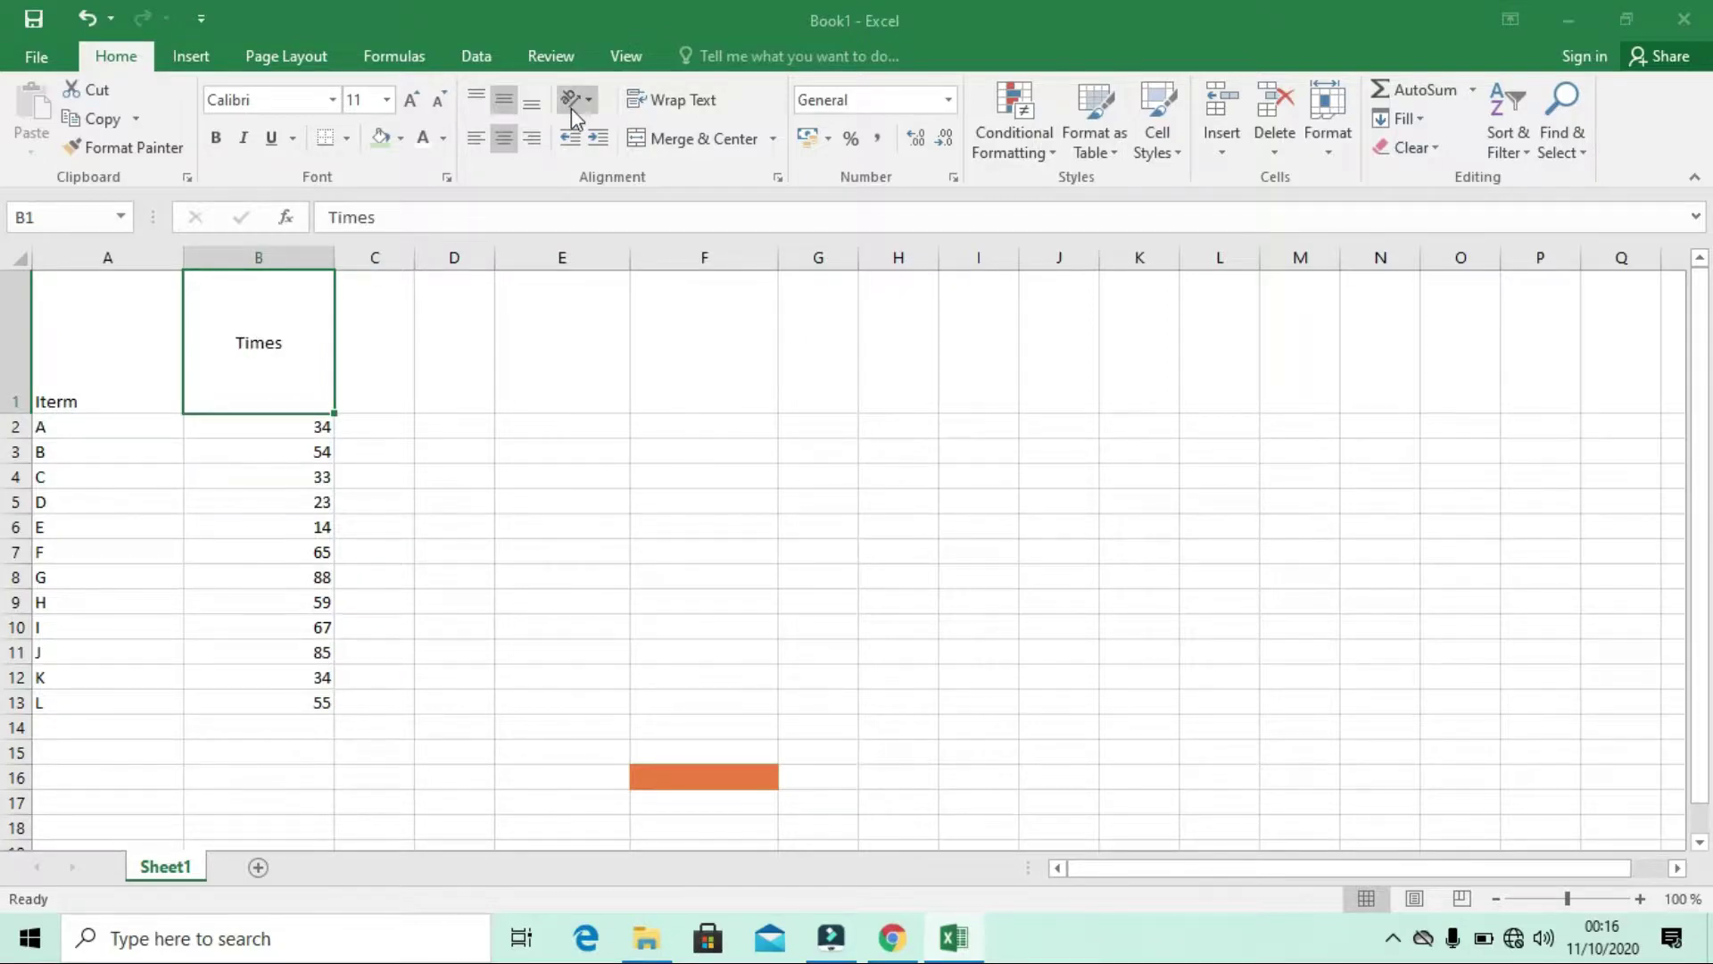
{"action": "left_click", "coordinate": [534, 138]}
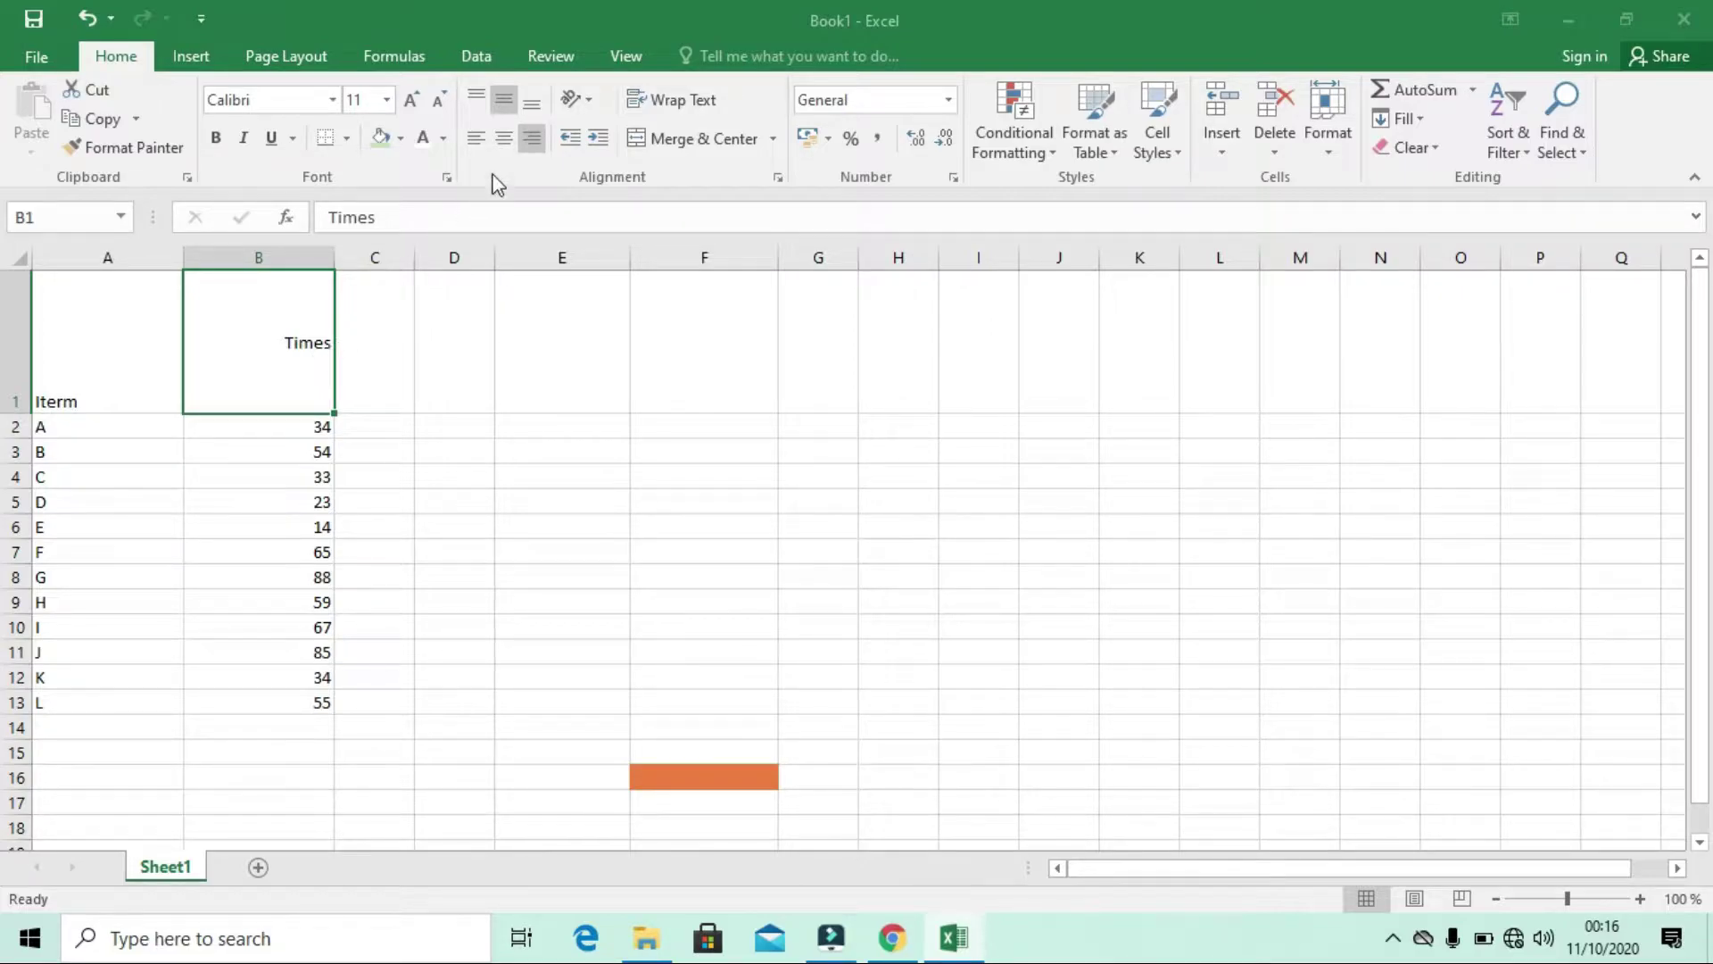
{"action": "left_click", "coordinate": [503, 143]}
Middle-align and center the numbers in cells B2 through B13
{"action": "left_click", "coordinate": [192, 418]}
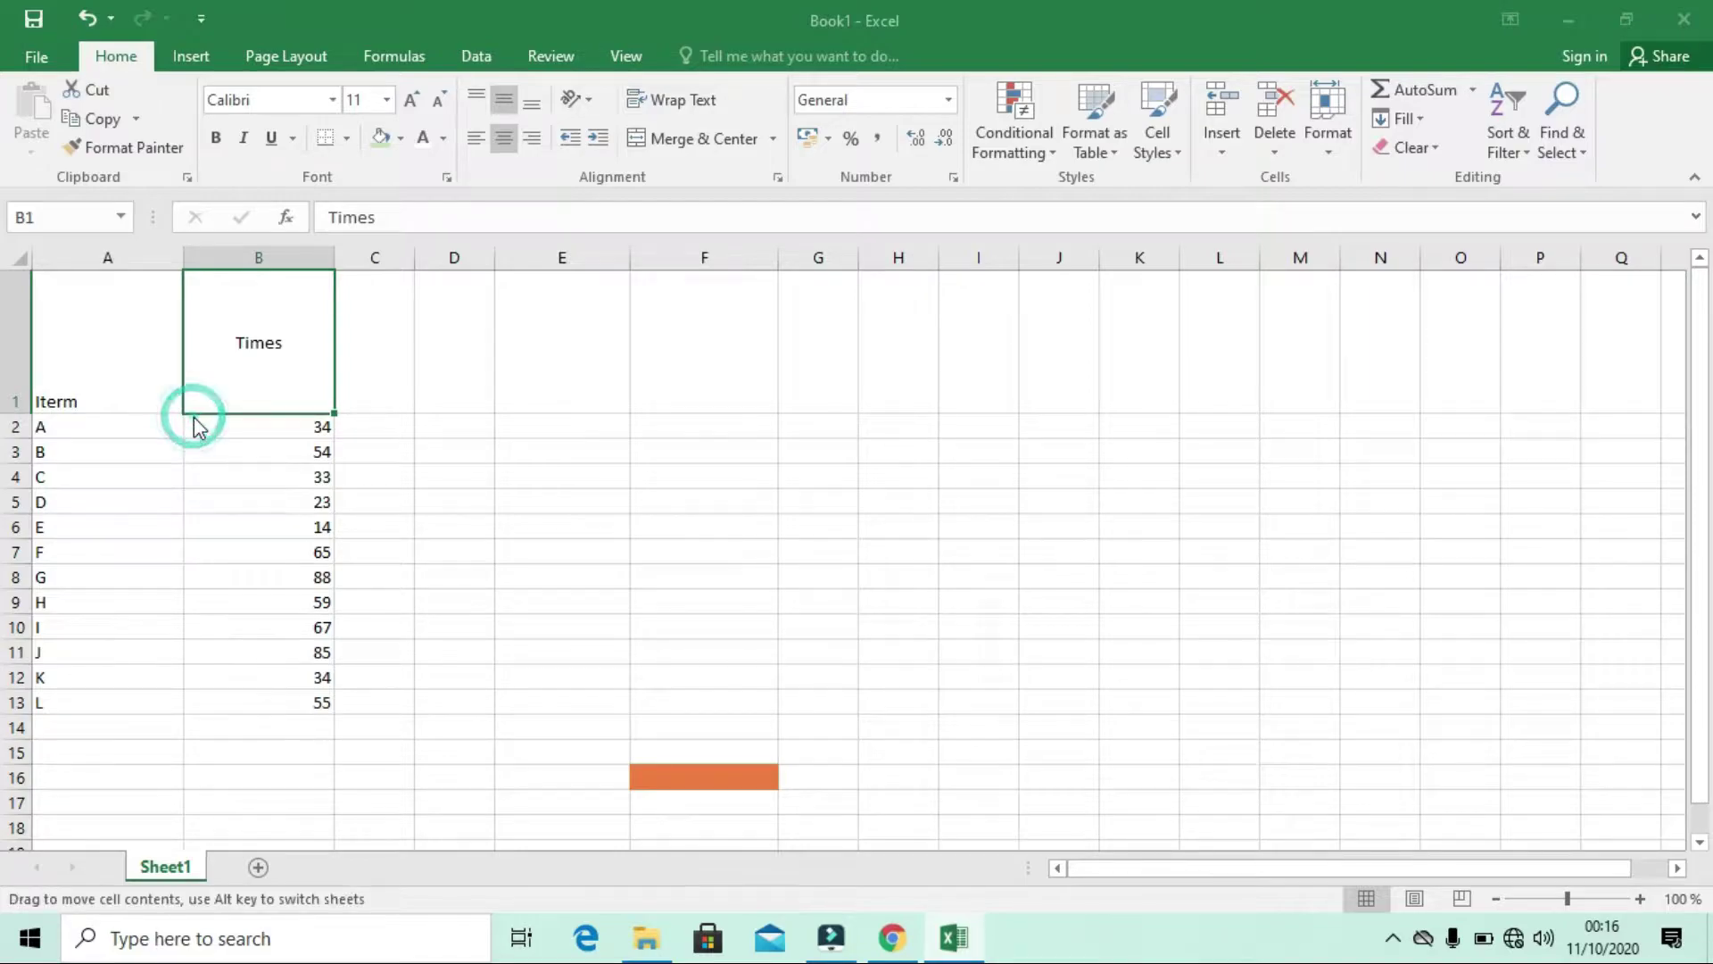
{"action": "left_click", "coordinate": [197, 425]}
{"action": "left_click_drag", "start_coordinate": [198, 426], "coordinate": [237, 698]}
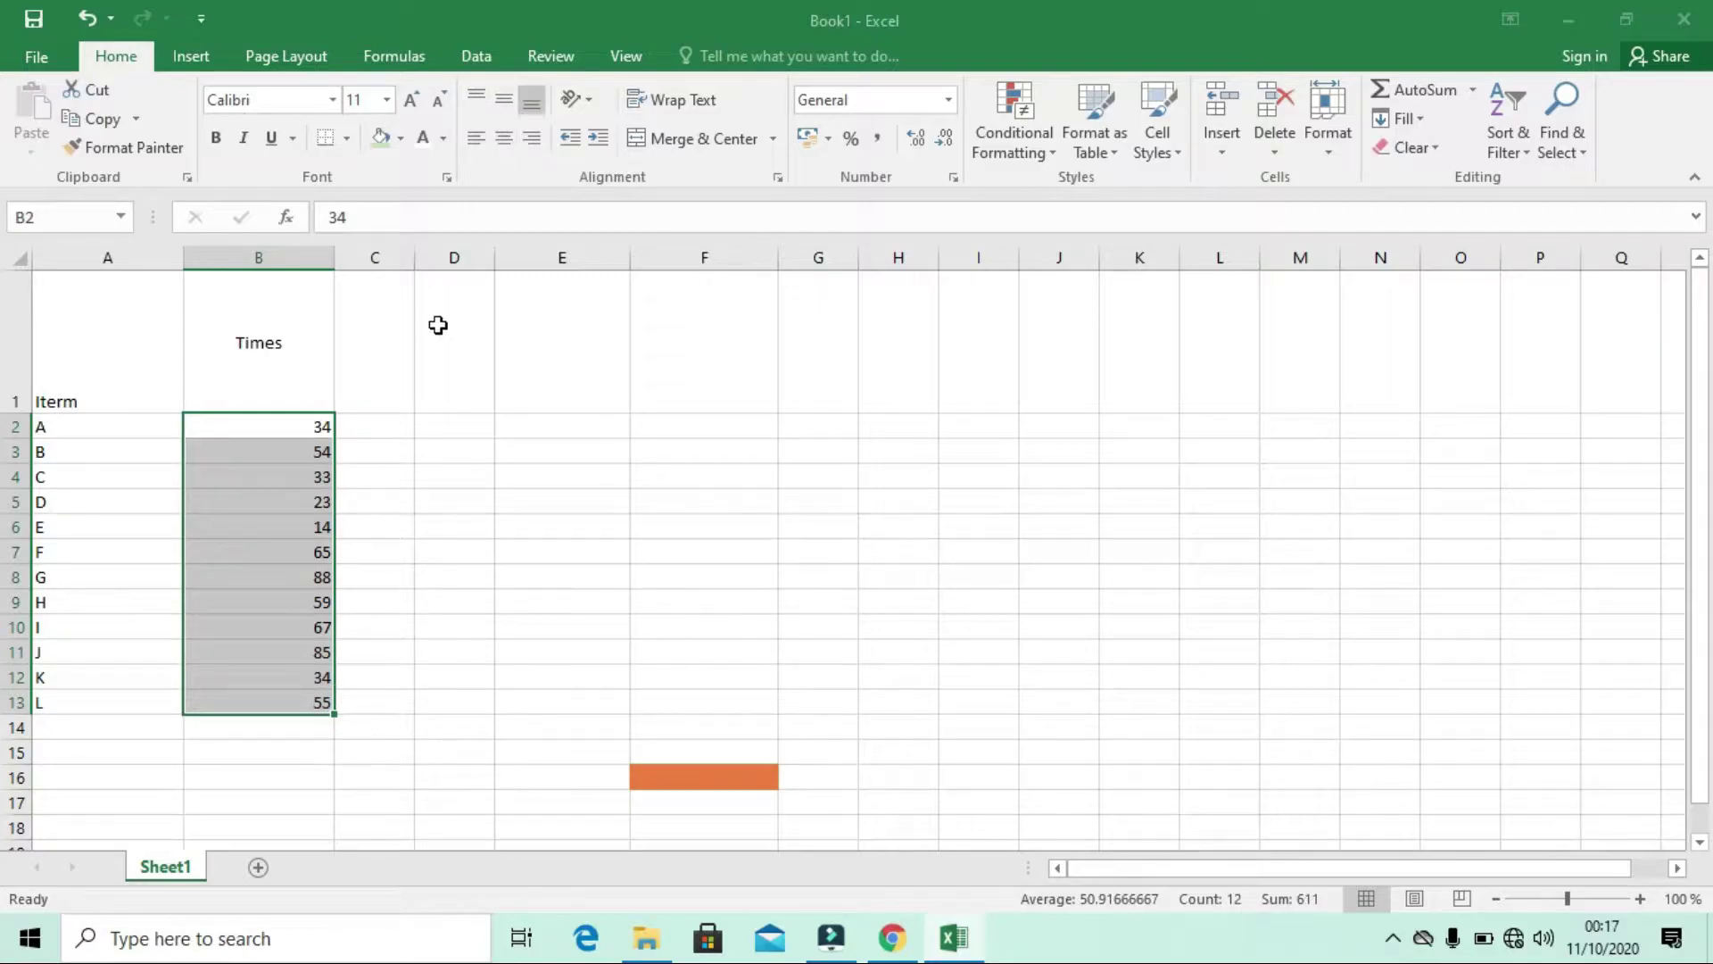
{"action": "left_click", "coordinate": [505, 105]}
{"action": "left_click", "coordinate": [505, 140]}
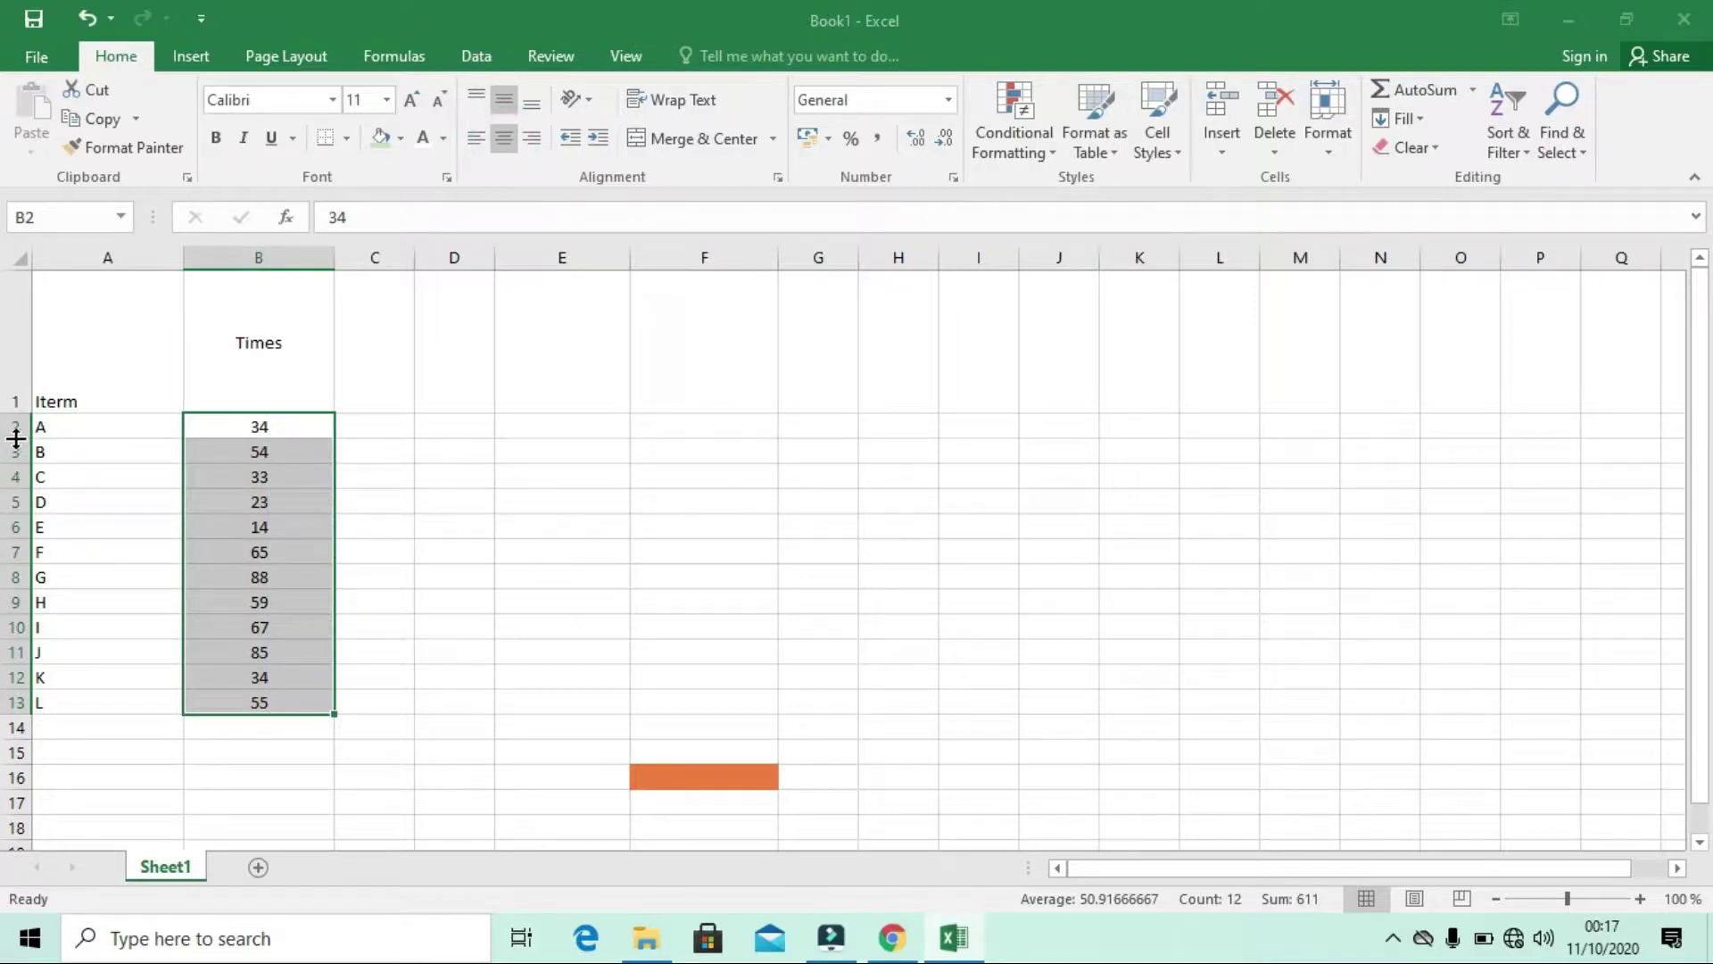
Increase the heights of rows 2 to 6 to more than twice the default, one row at a time
{"action": "left_click_drag", "start_coordinate": [16, 438], "coordinate": [15, 714]}
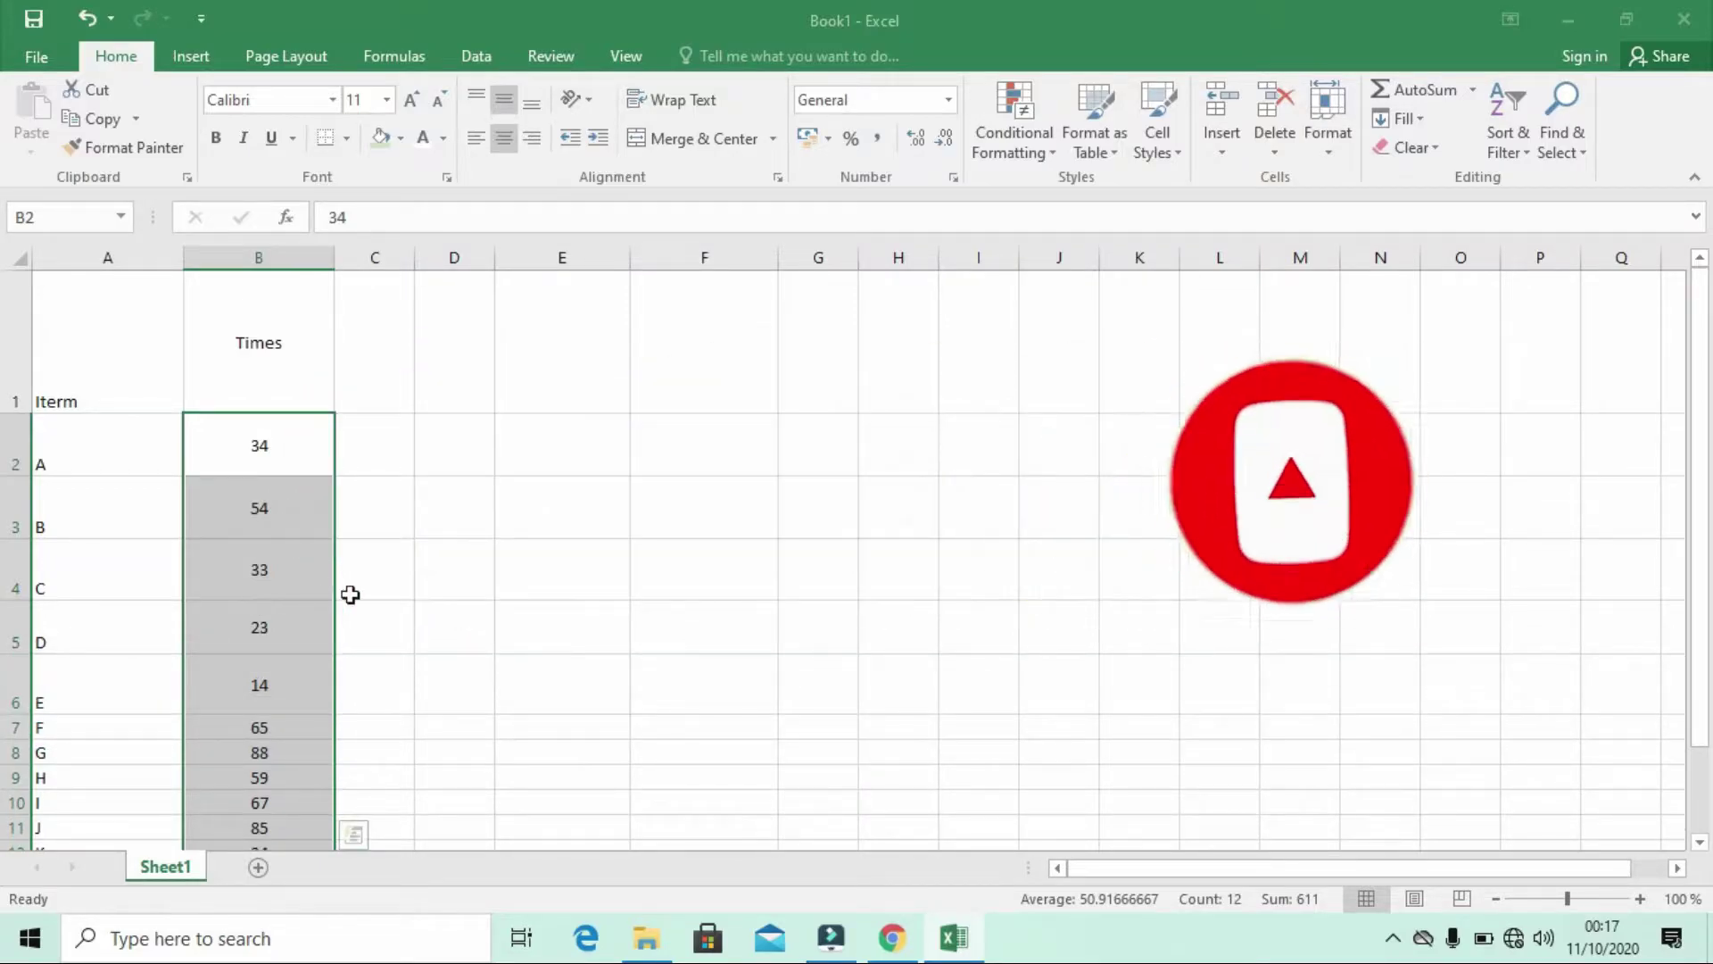
{"action": "left_click", "coordinate": [402, 595]}
{"action": "scroll", "coordinate": [402, 594], "scroll_direction": "down", "scroll_amount": 1}
{"action": "scroll", "coordinate": [402, 594], "scroll_direction": "up", "scroll_amount": 1}
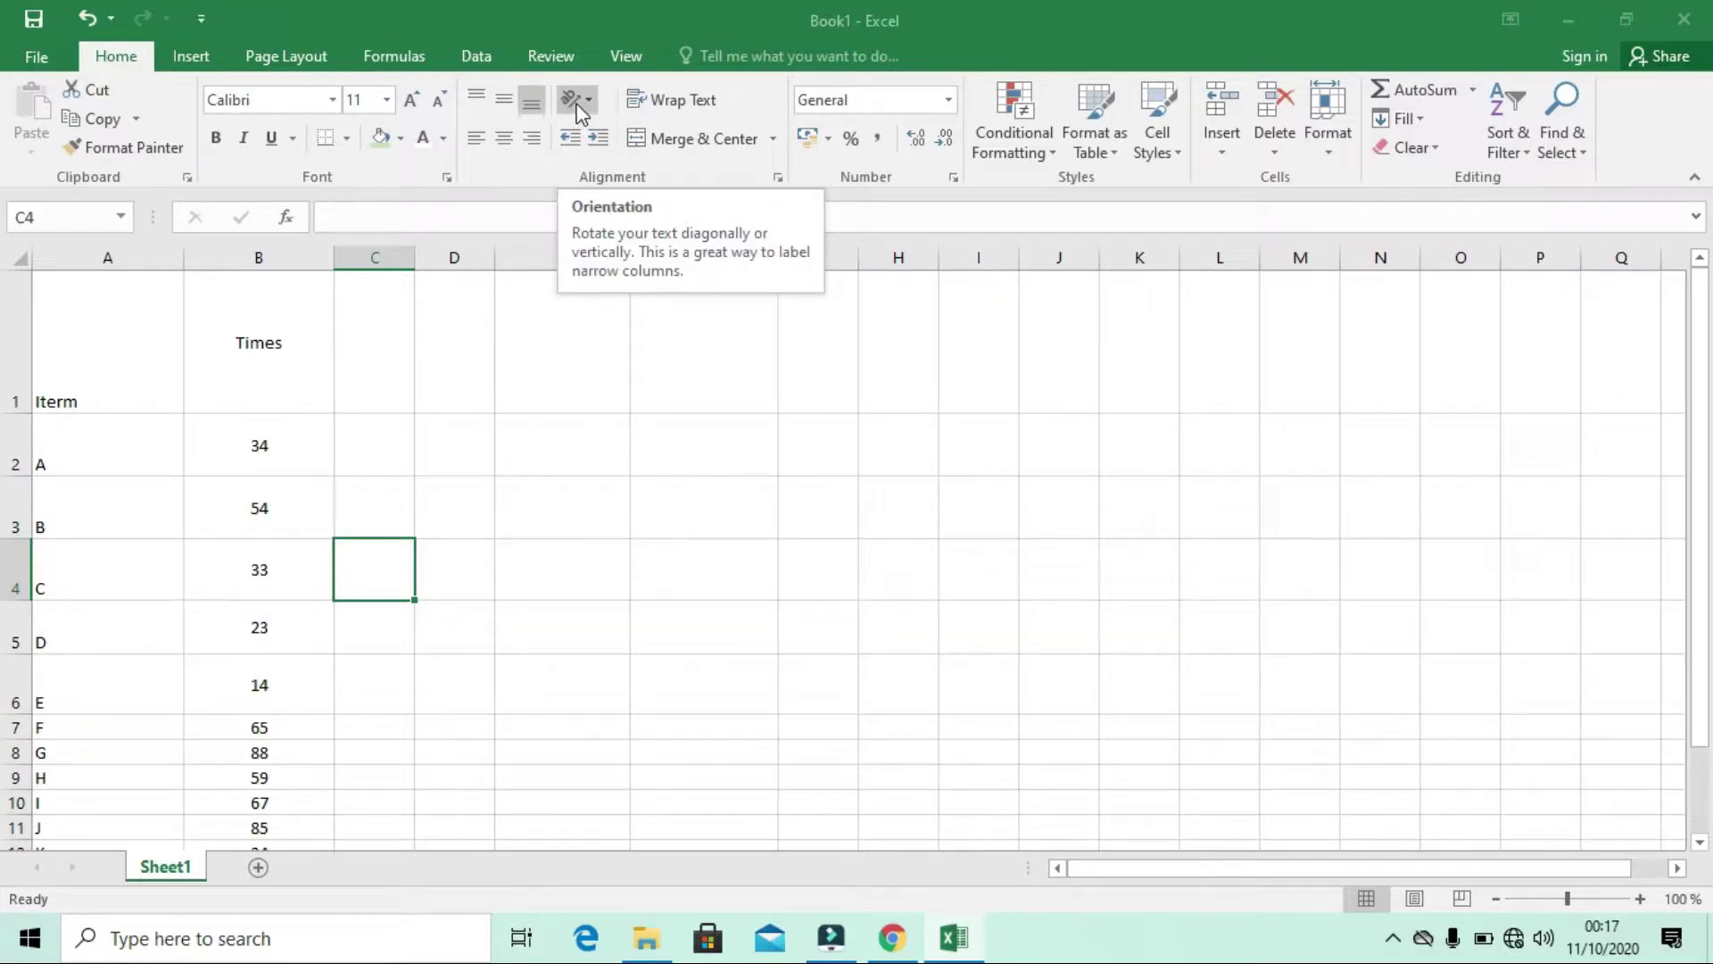
Set the Iterm header in A1 to vertical text and angle the Times header in B1 clockwise
{"action": "left_click", "coordinate": [111, 362]}
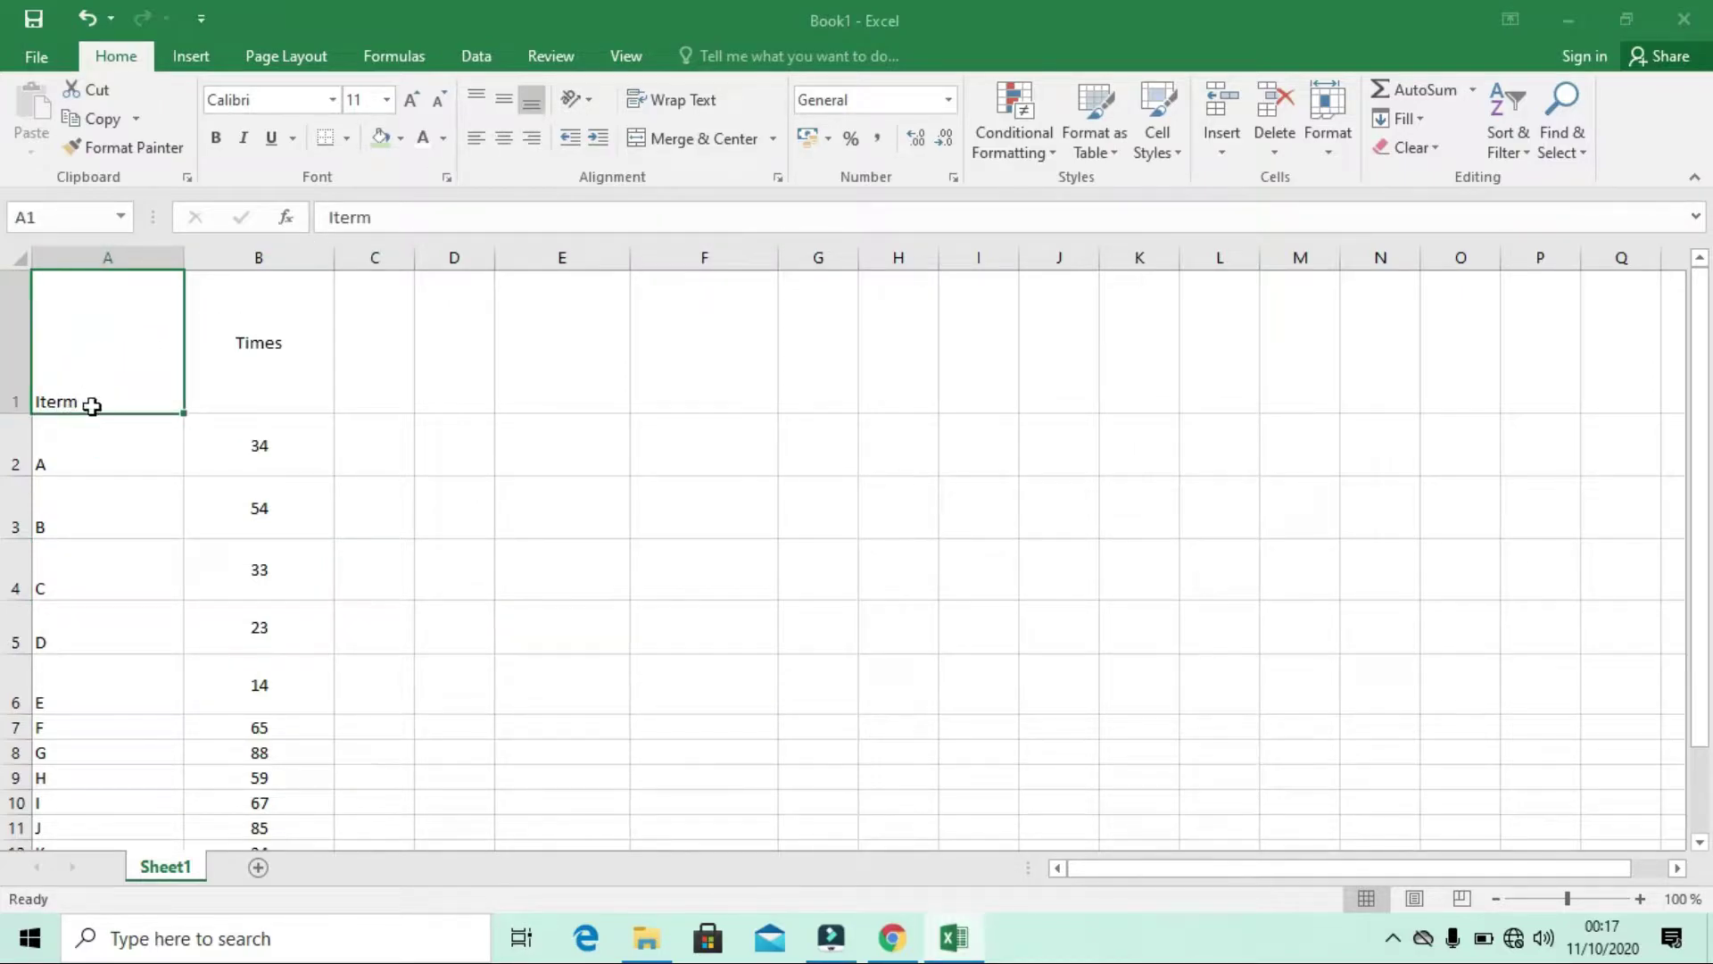
{"action": "left_click", "coordinate": [589, 103]}
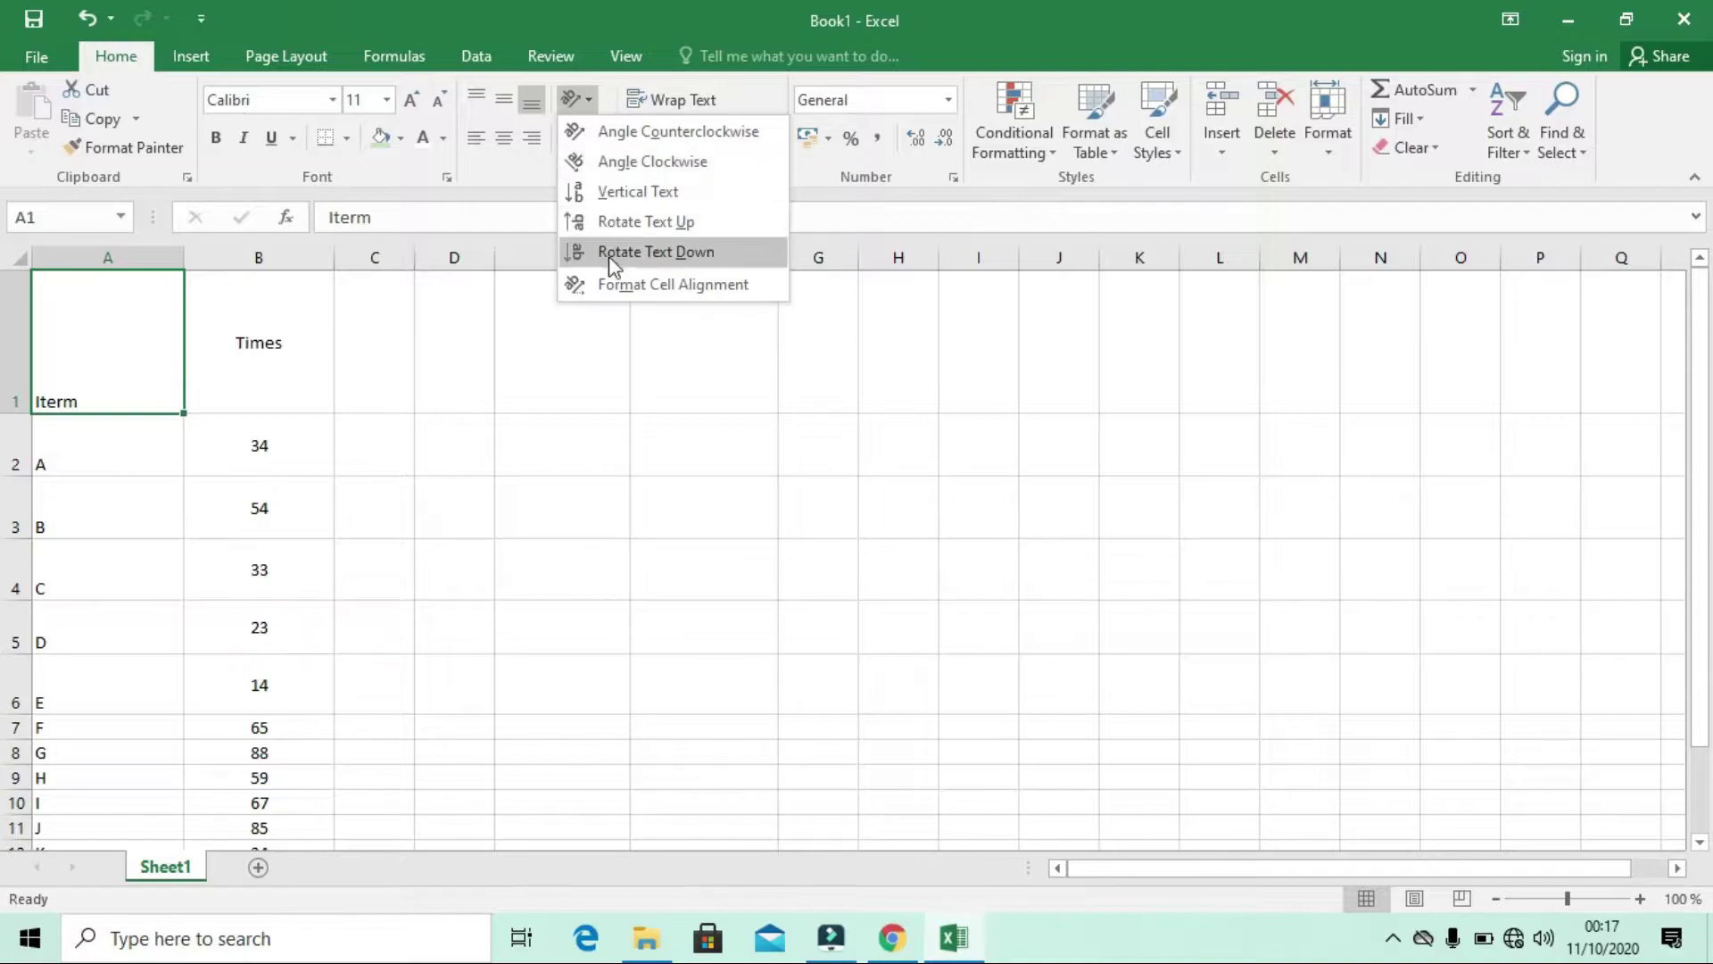
{"action": "left_click", "coordinate": [617, 205]}
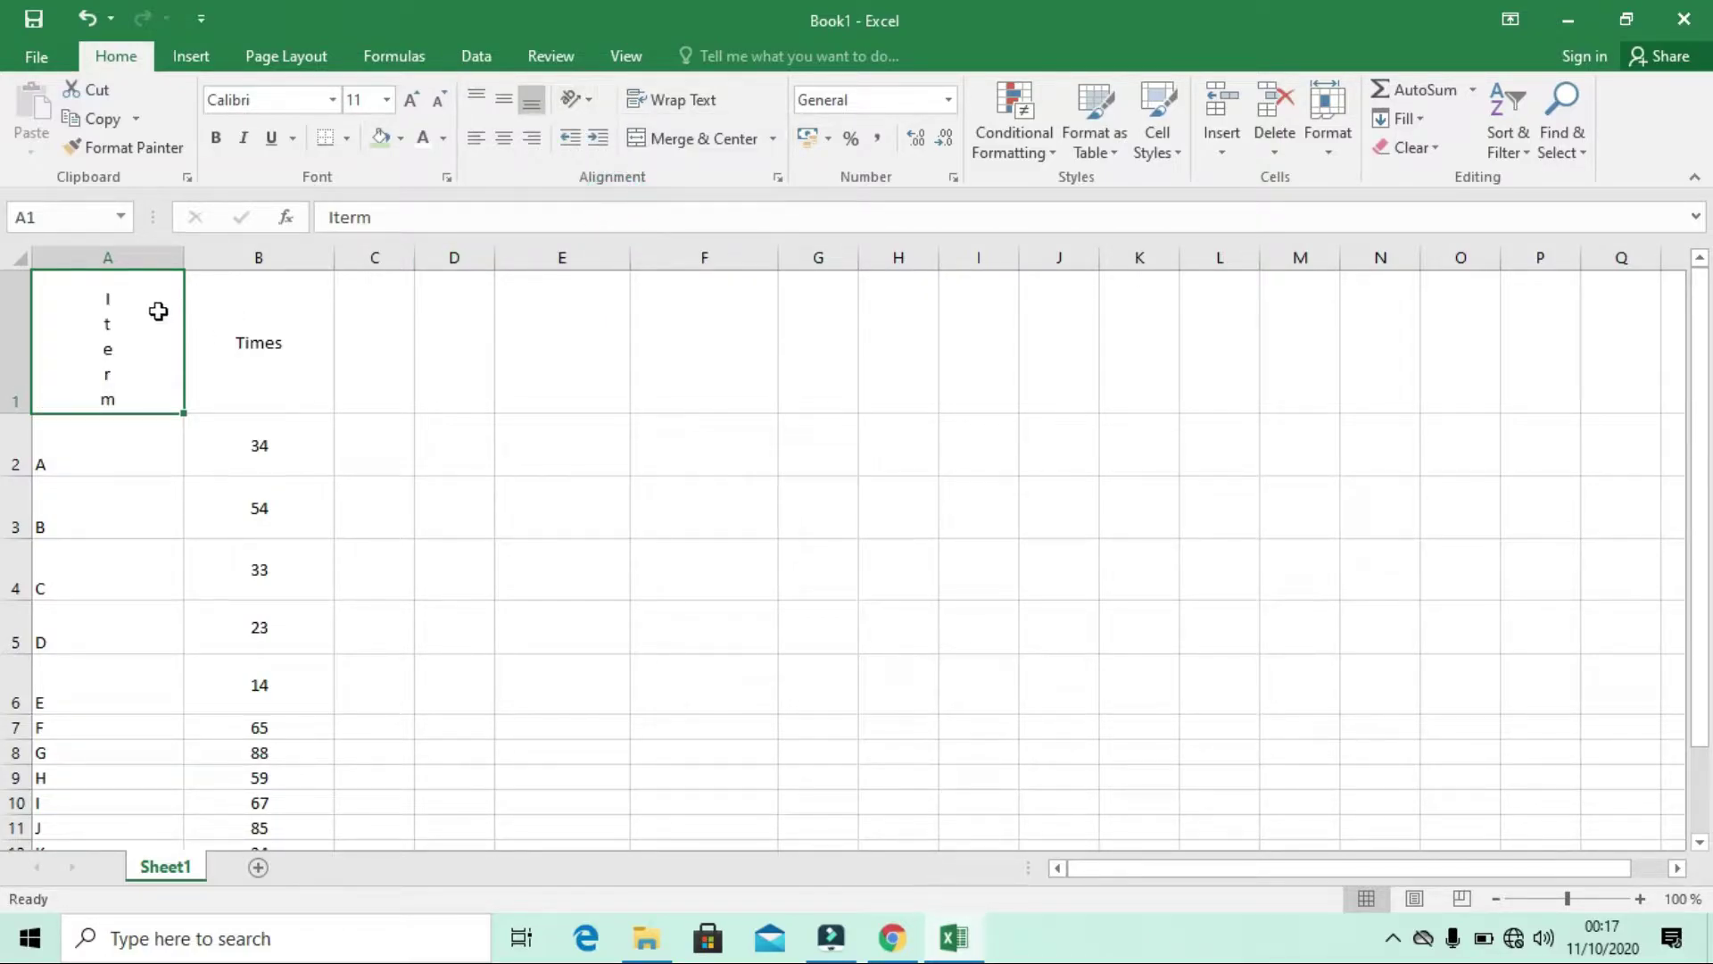
{"action": "left_click", "coordinate": [244, 337]}
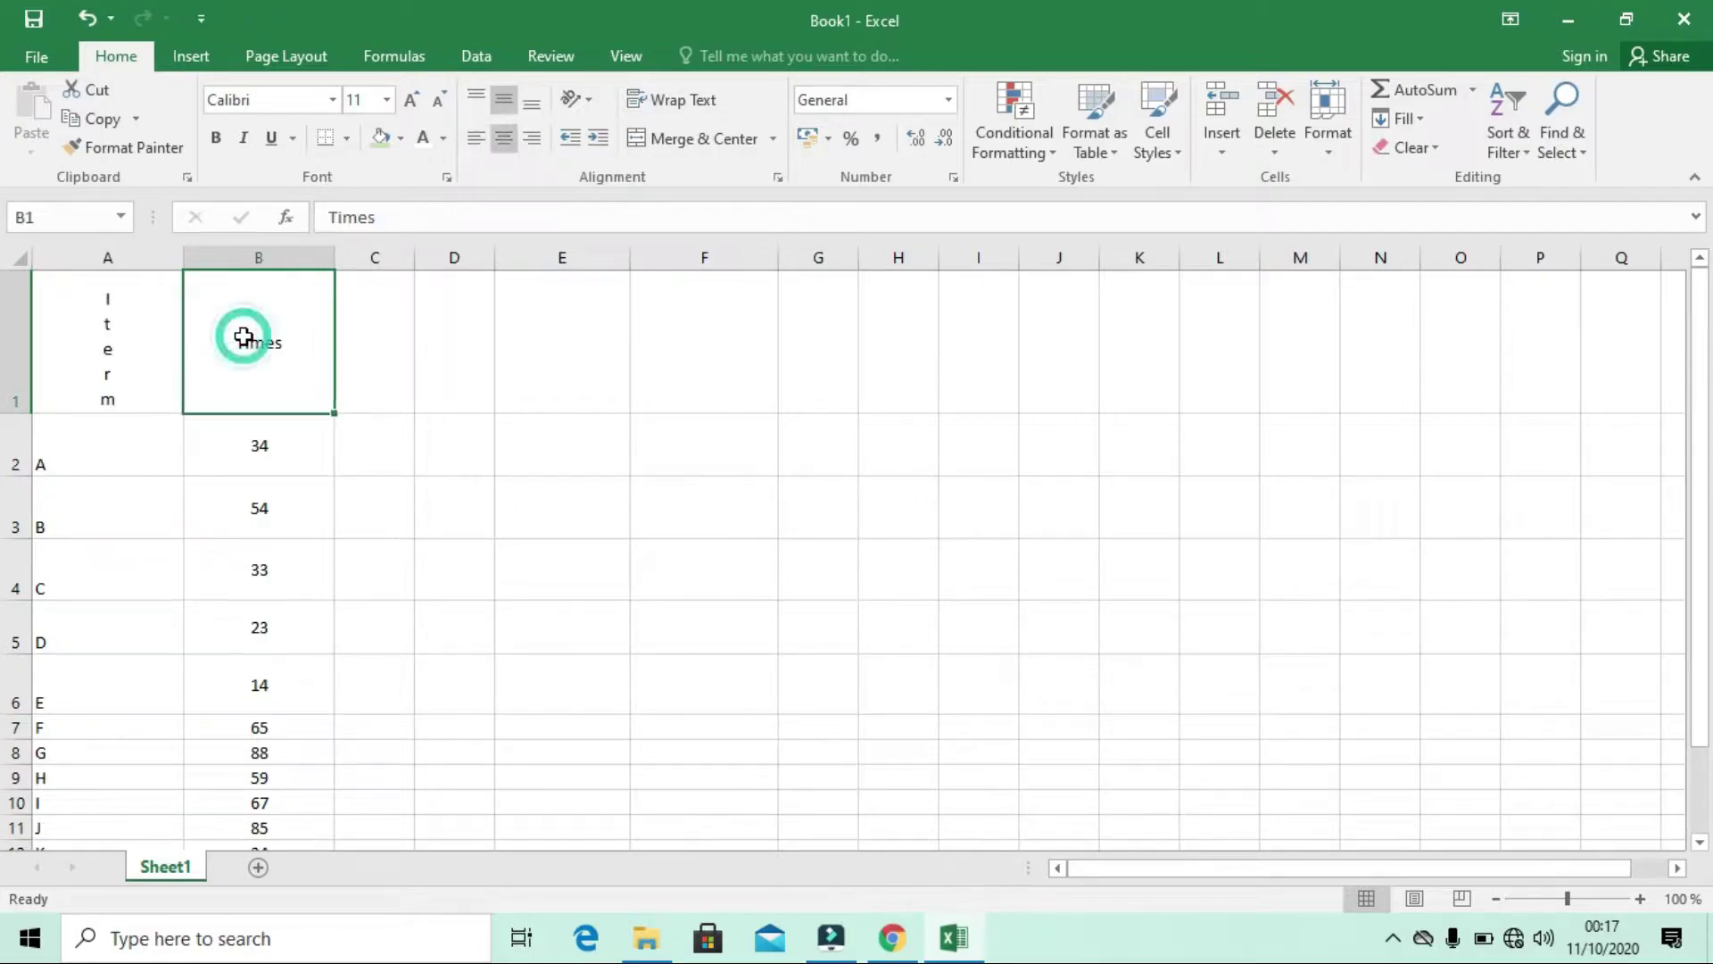
{"action": "left_click", "coordinate": [591, 99]}
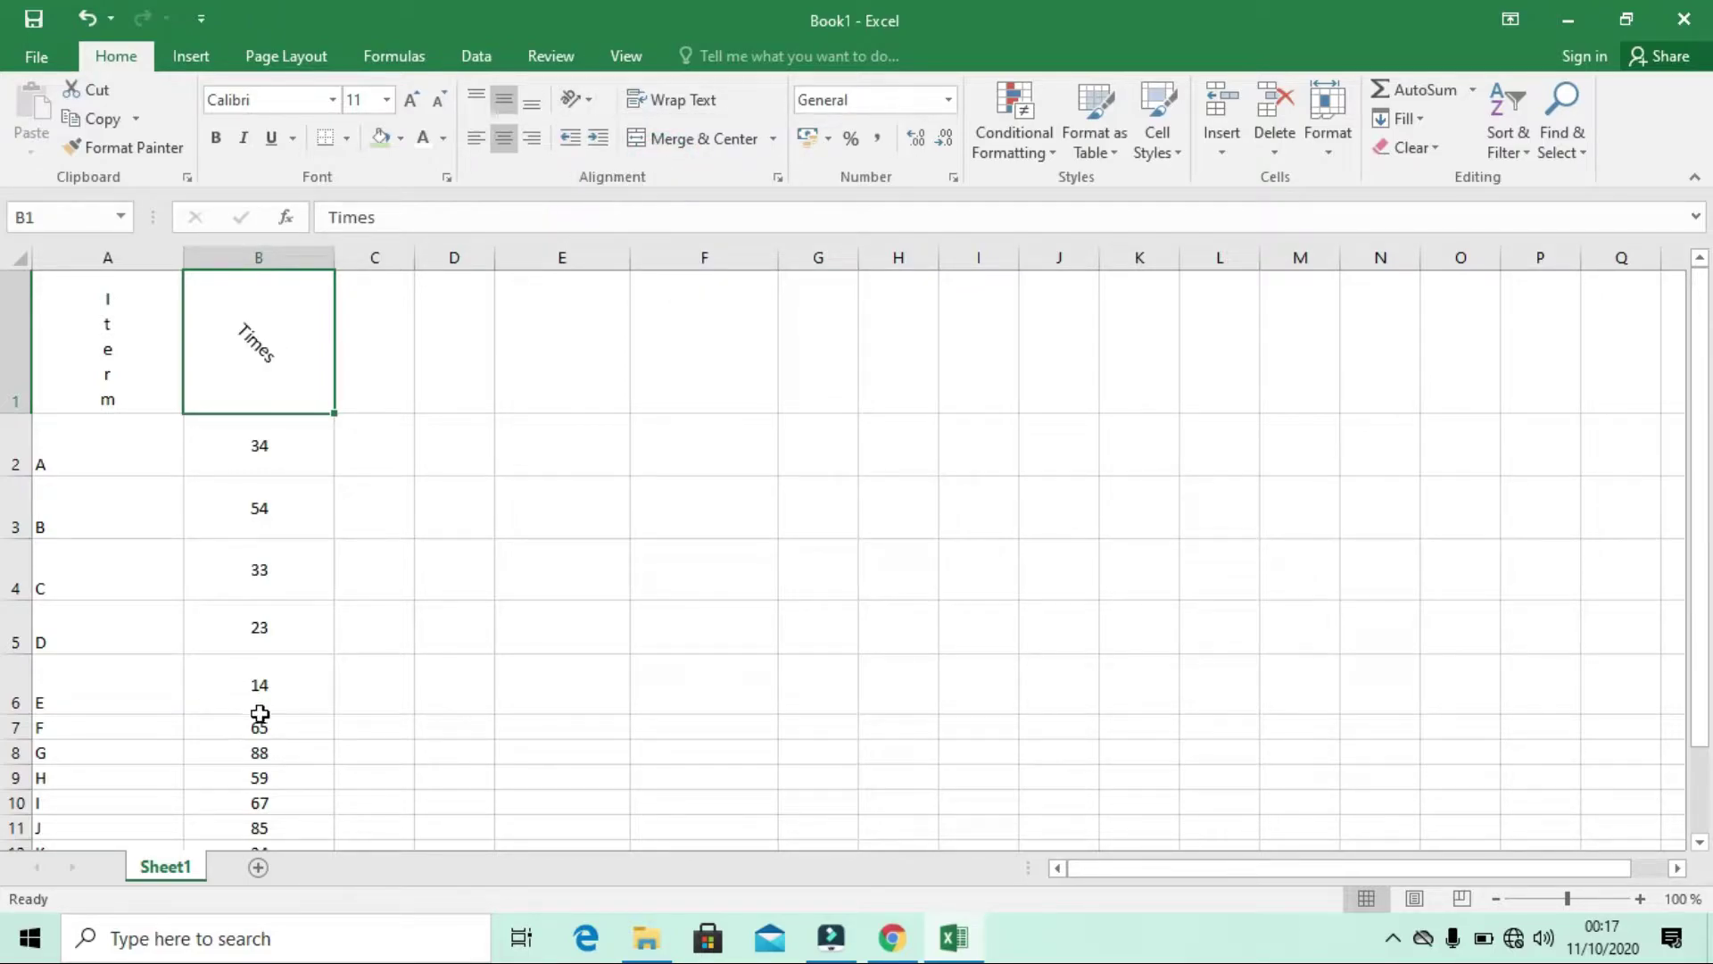
Change the orientation of the number in cell B6 to vertical text
{"action": "left_click", "coordinate": [261, 687]}
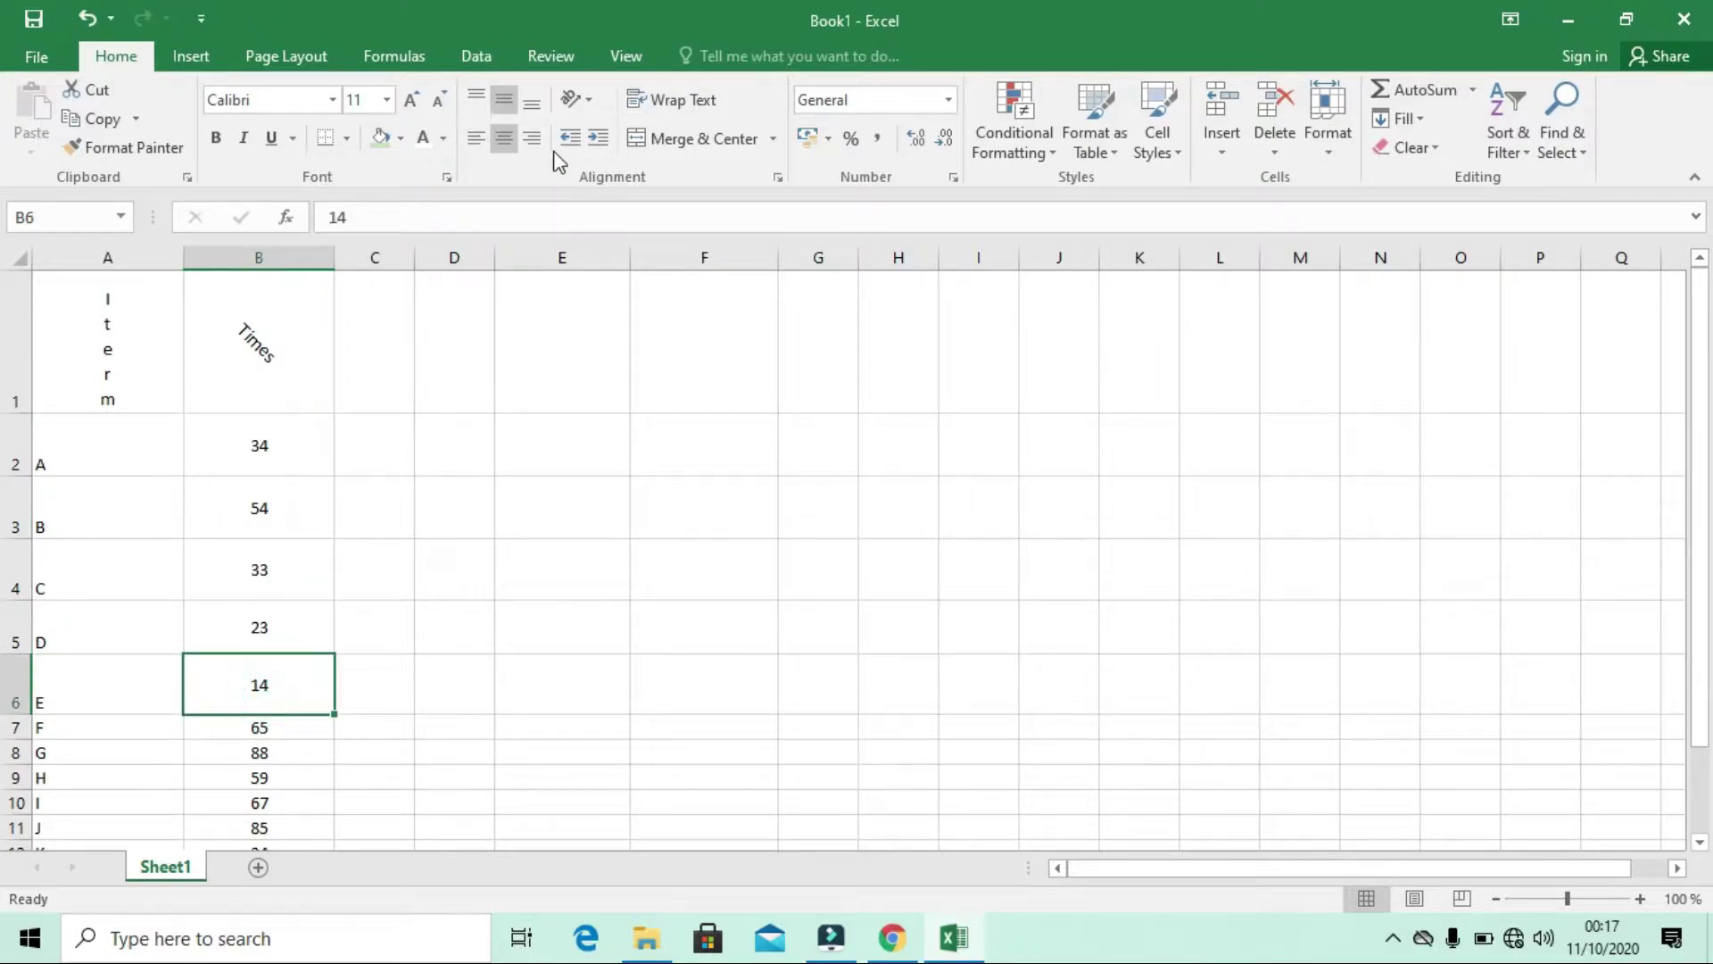
{"action": "left_click", "coordinate": [589, 98]}
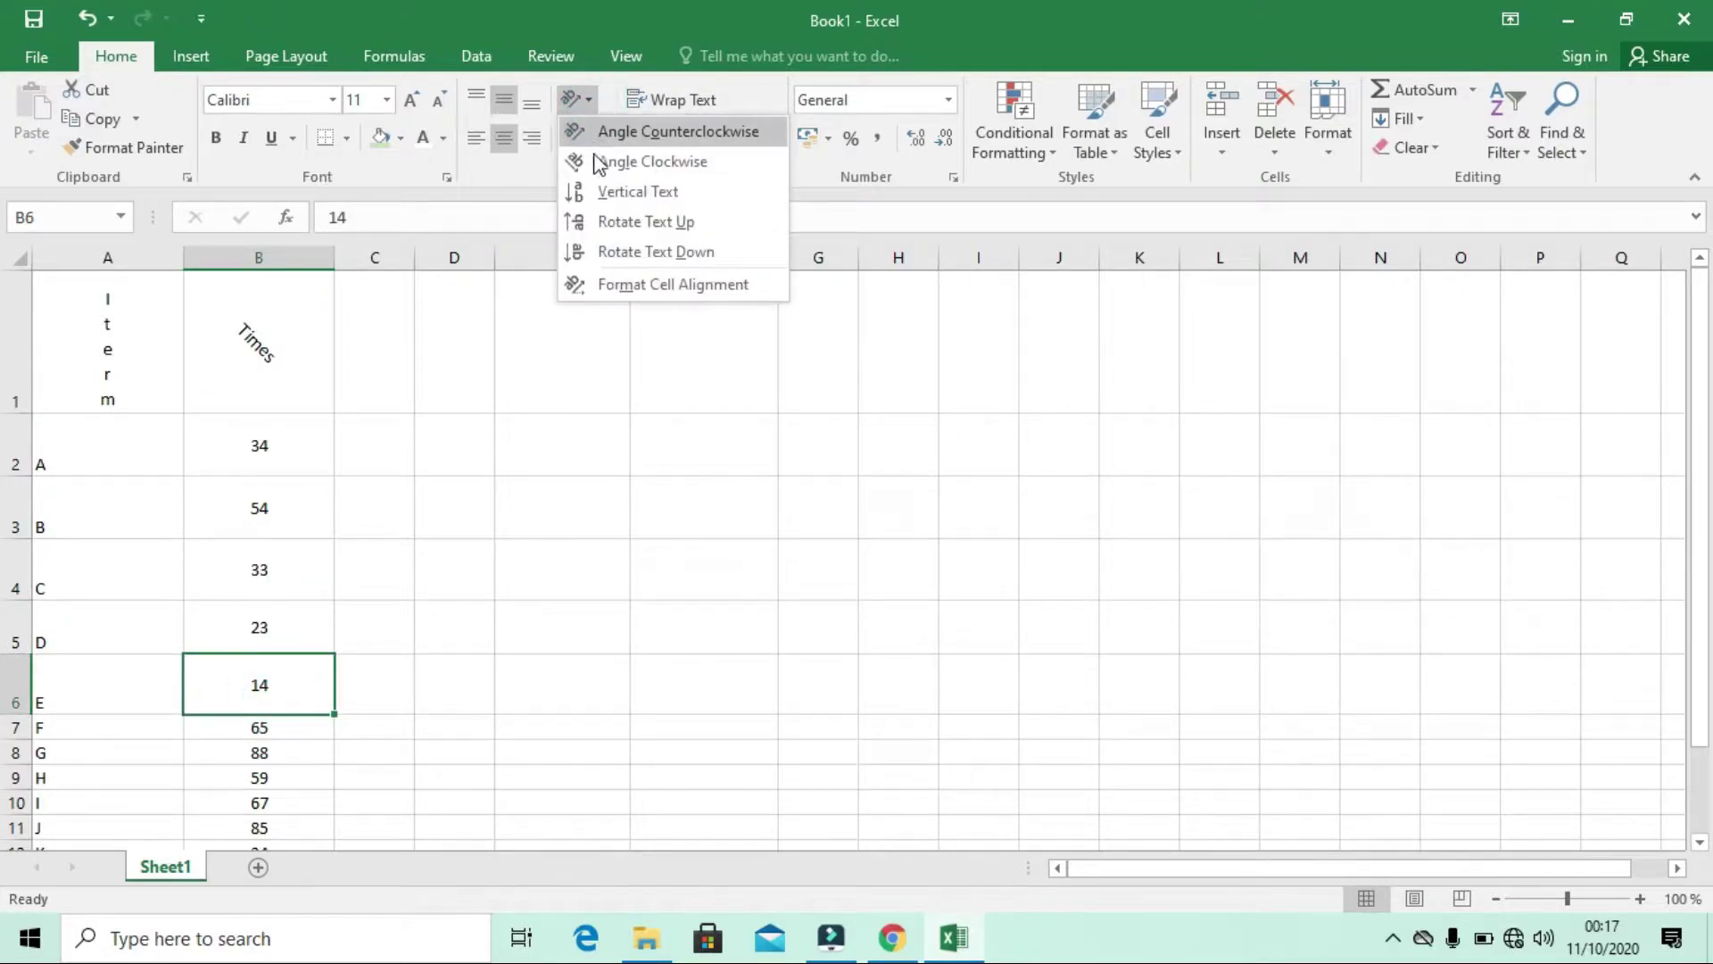
{"action": "left_click", "coordinate": [602, 191]}
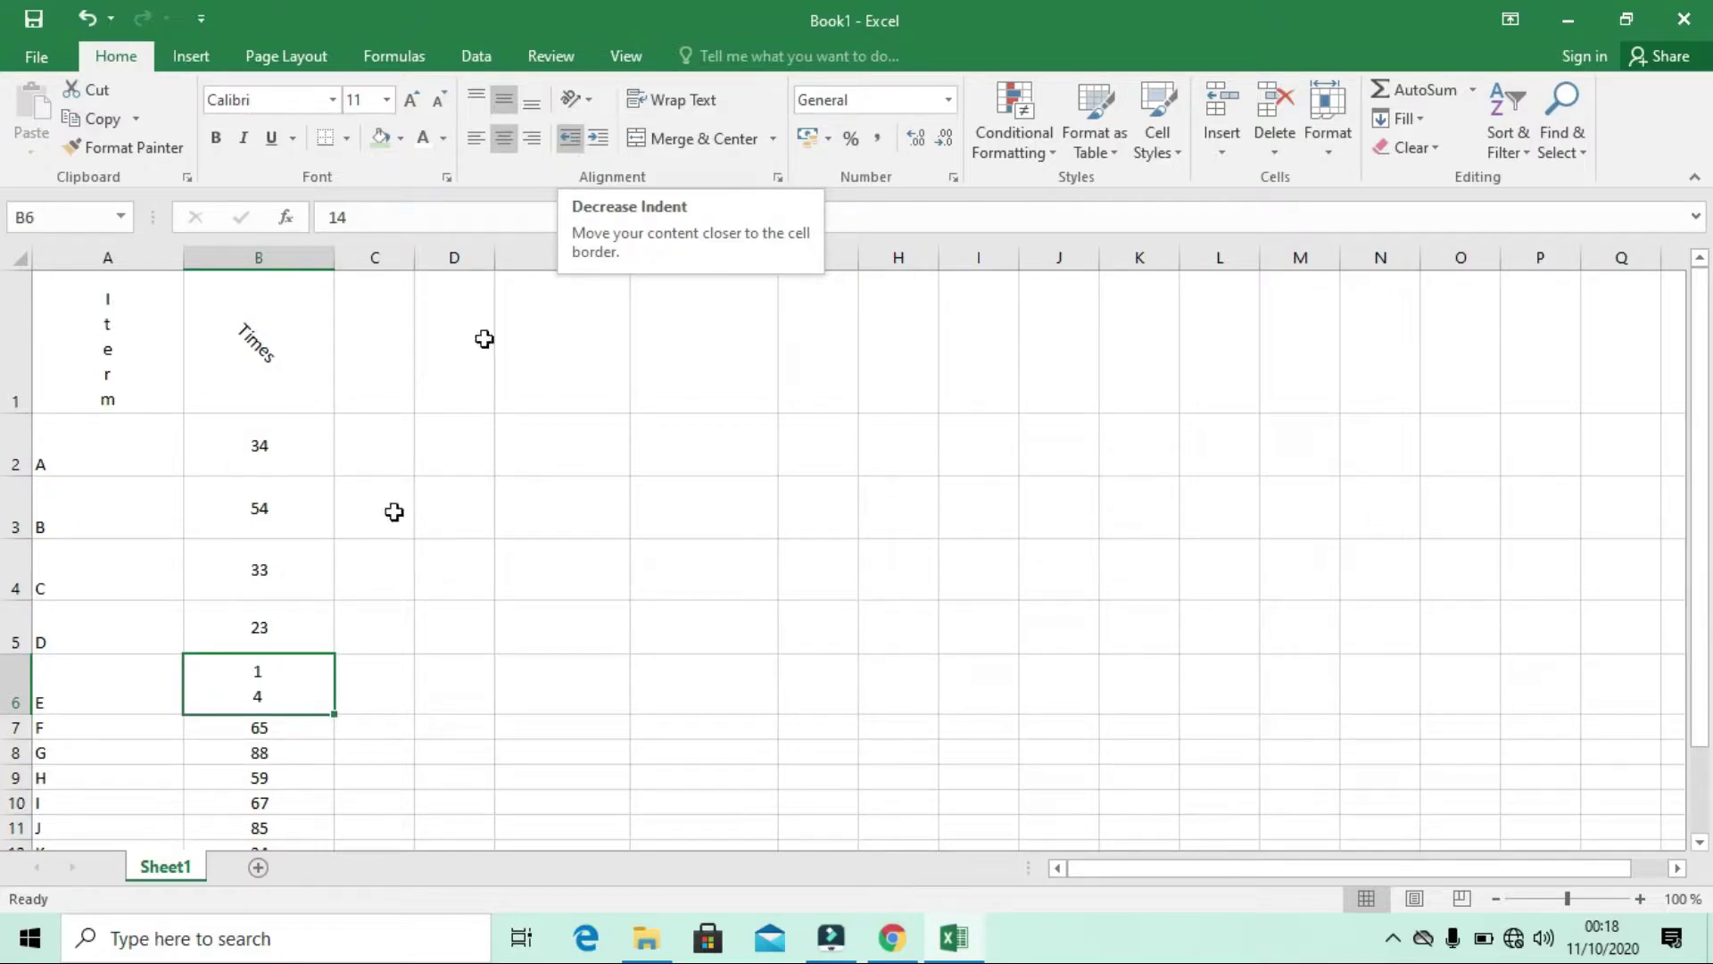
Increase the indent of the F in cell A7 by several levels and reduce it partway back
{"action": "left_click", "coordinate": [89, 734]}
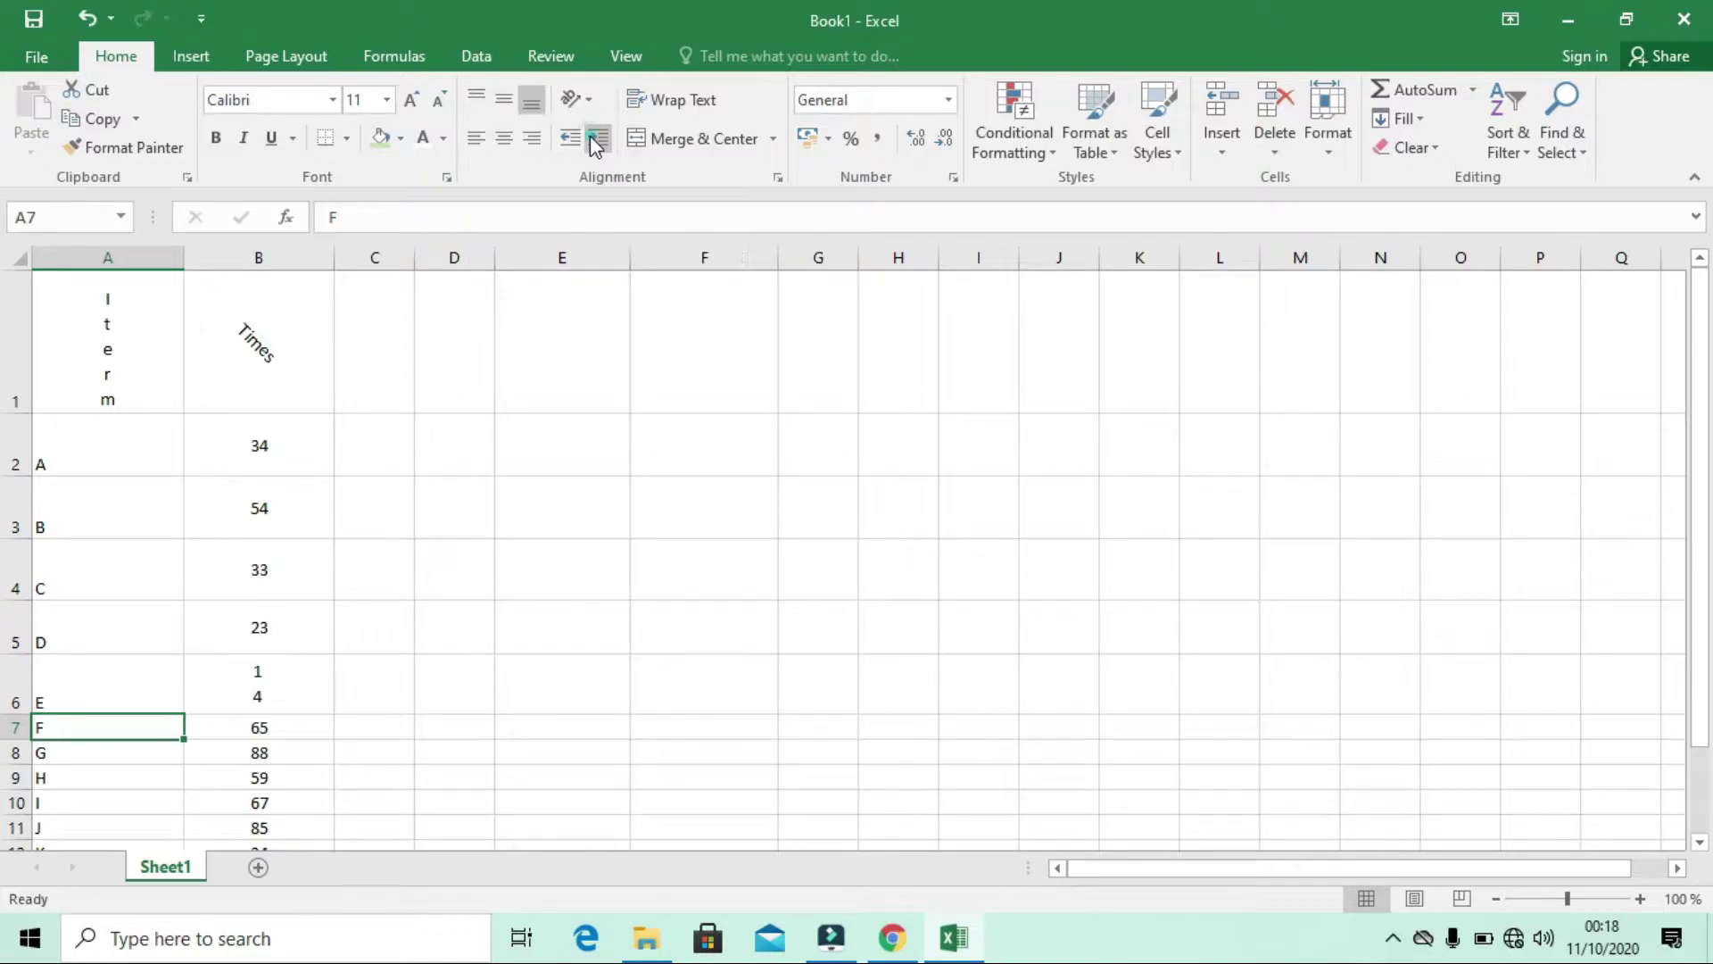
{"action": "left_click", "coordinate": [591, 136]}
{"action": "left_click", "coordinate": [591, 135]}
{"action": "left_click", "coordinate": [591, 136]}
{"action": "left_click", "coordinate": [591, 136]}
{"action": "left_click", "coordinate": [591, 135]}
{"action": "left_click", "coordinate": [591, 136]}
{"action": "left_click", "coordinate": [590, 136]}
{"action": "left_click", "coordinate": [590, 136]}
{"action": "left_click", "coordinate": [591, 135]}
{"action": "left_click", "coordinate": [572, 137]}
{"action": "left_click", "coordinate": [572, 137]}
{"action": "left_click", "coordinate": [572, 136]}
{"action": "left_click", "coordinate": [572, 137]}
{"action": "left_click", "coordinate": [572, 137]}
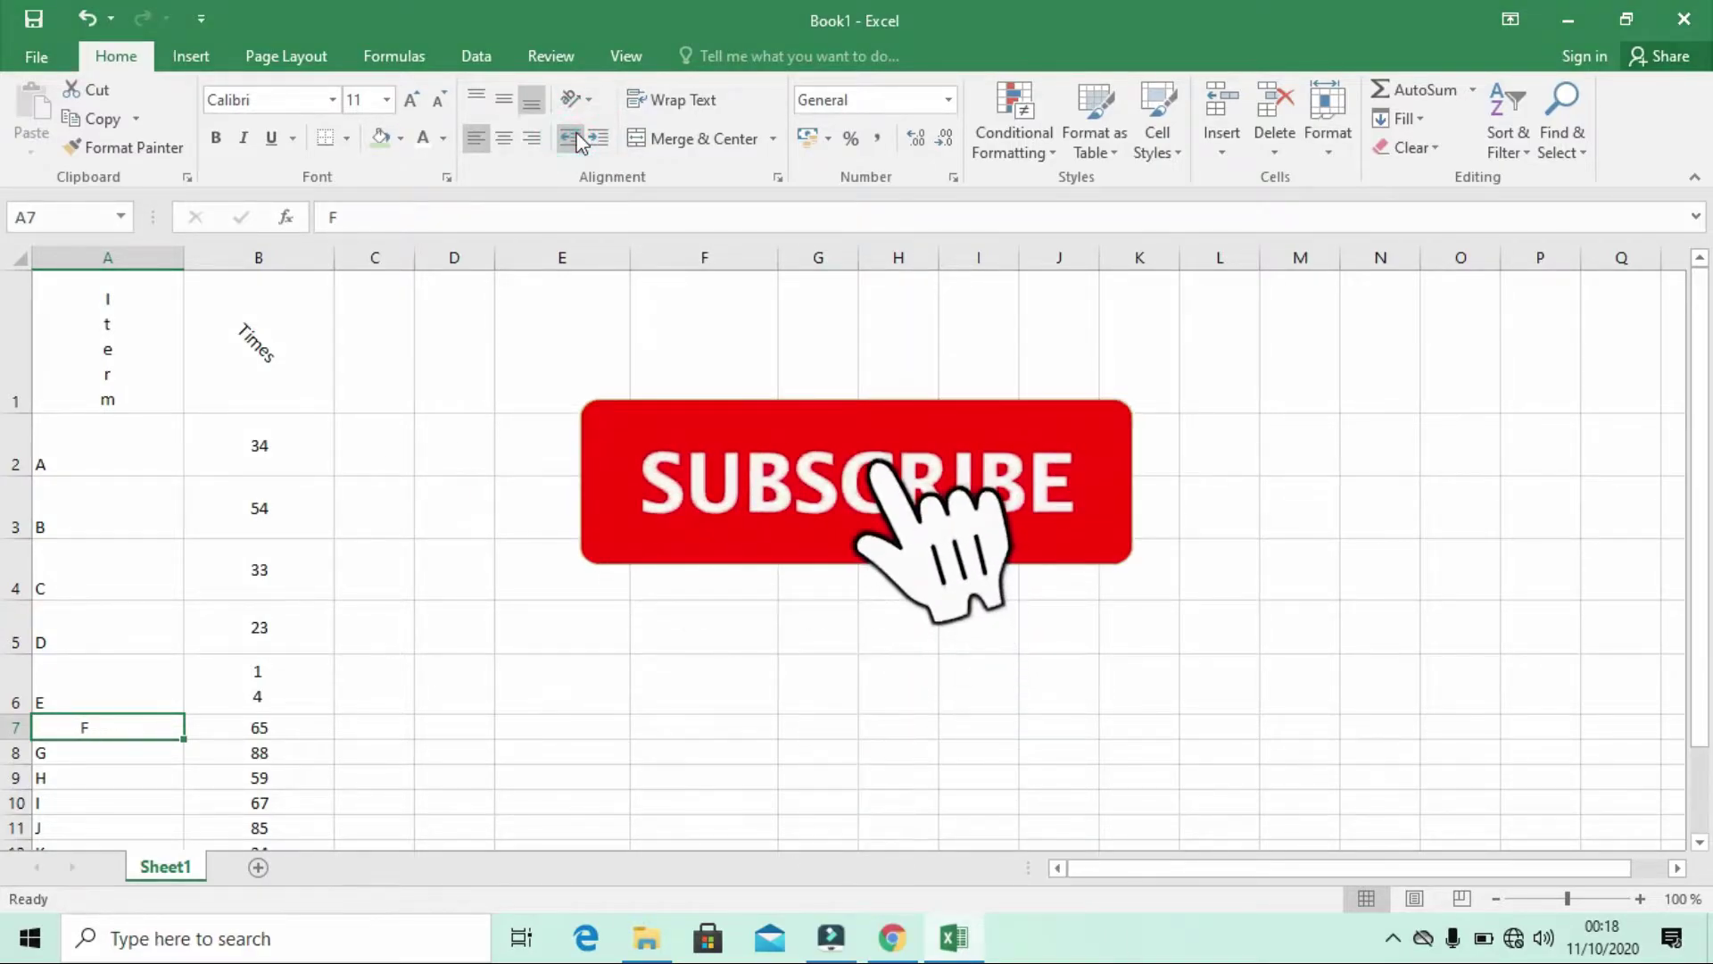
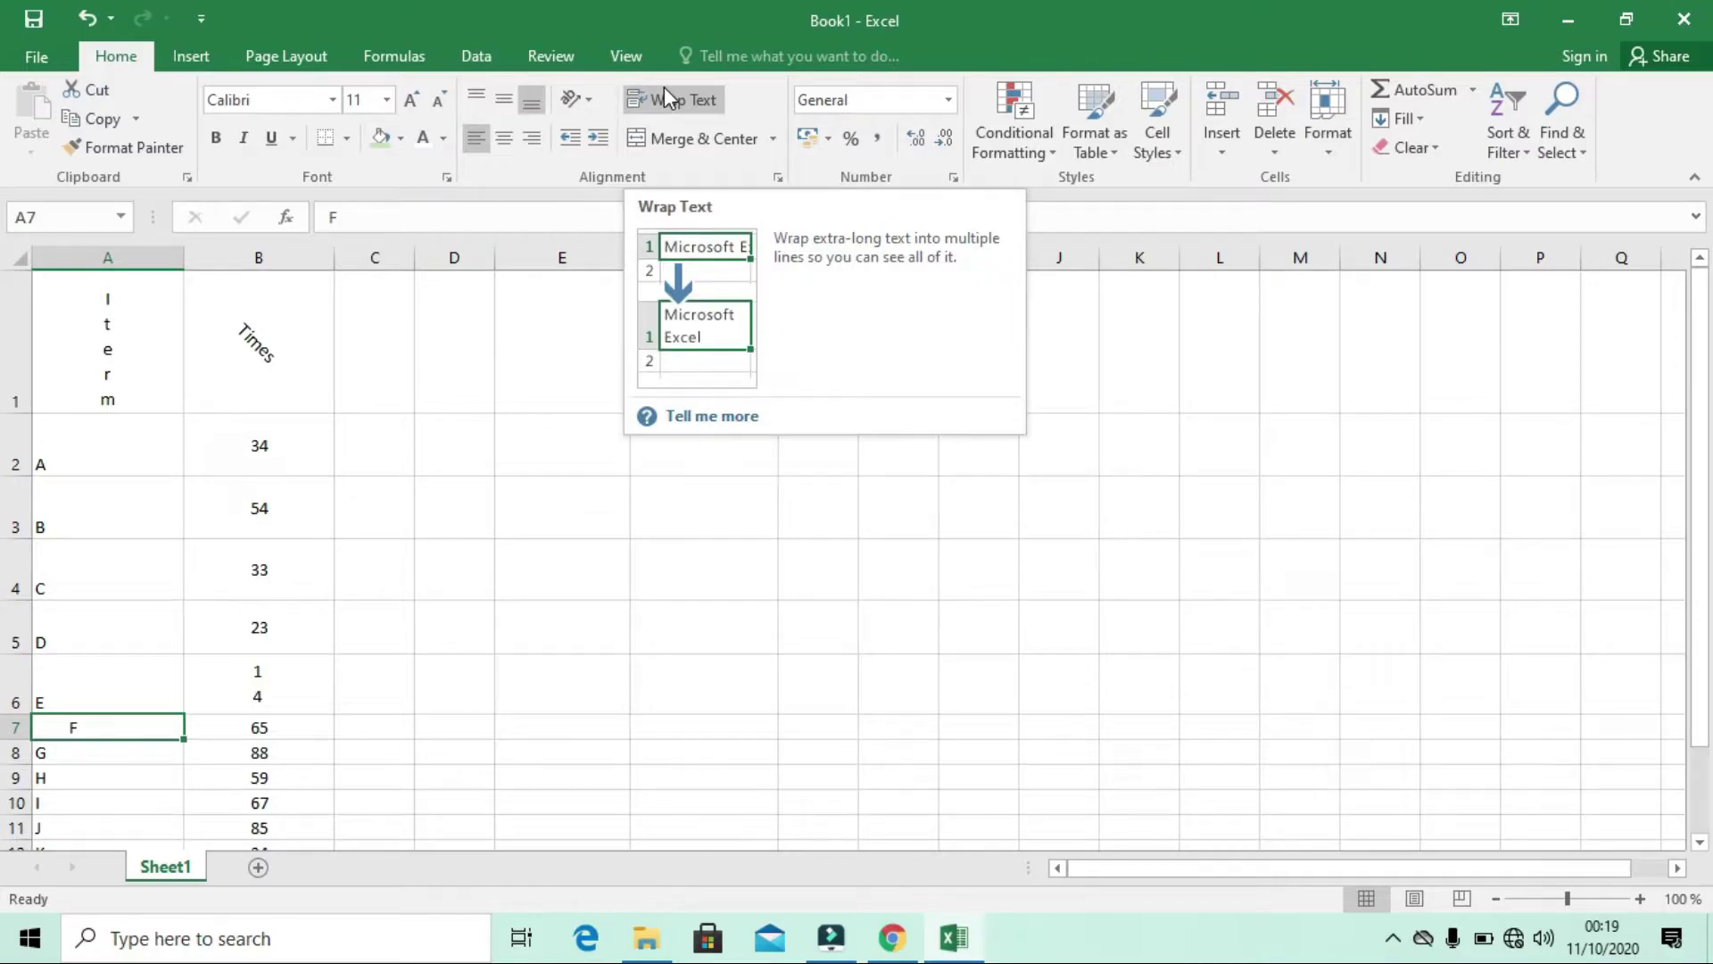
Enter the long sample text "yusyfhusfihfoifjoishfoisfhuigweukcdkoheofoeofpefjo" in cell C1
{"action": "left_click", "coordinate": [355, 321]}
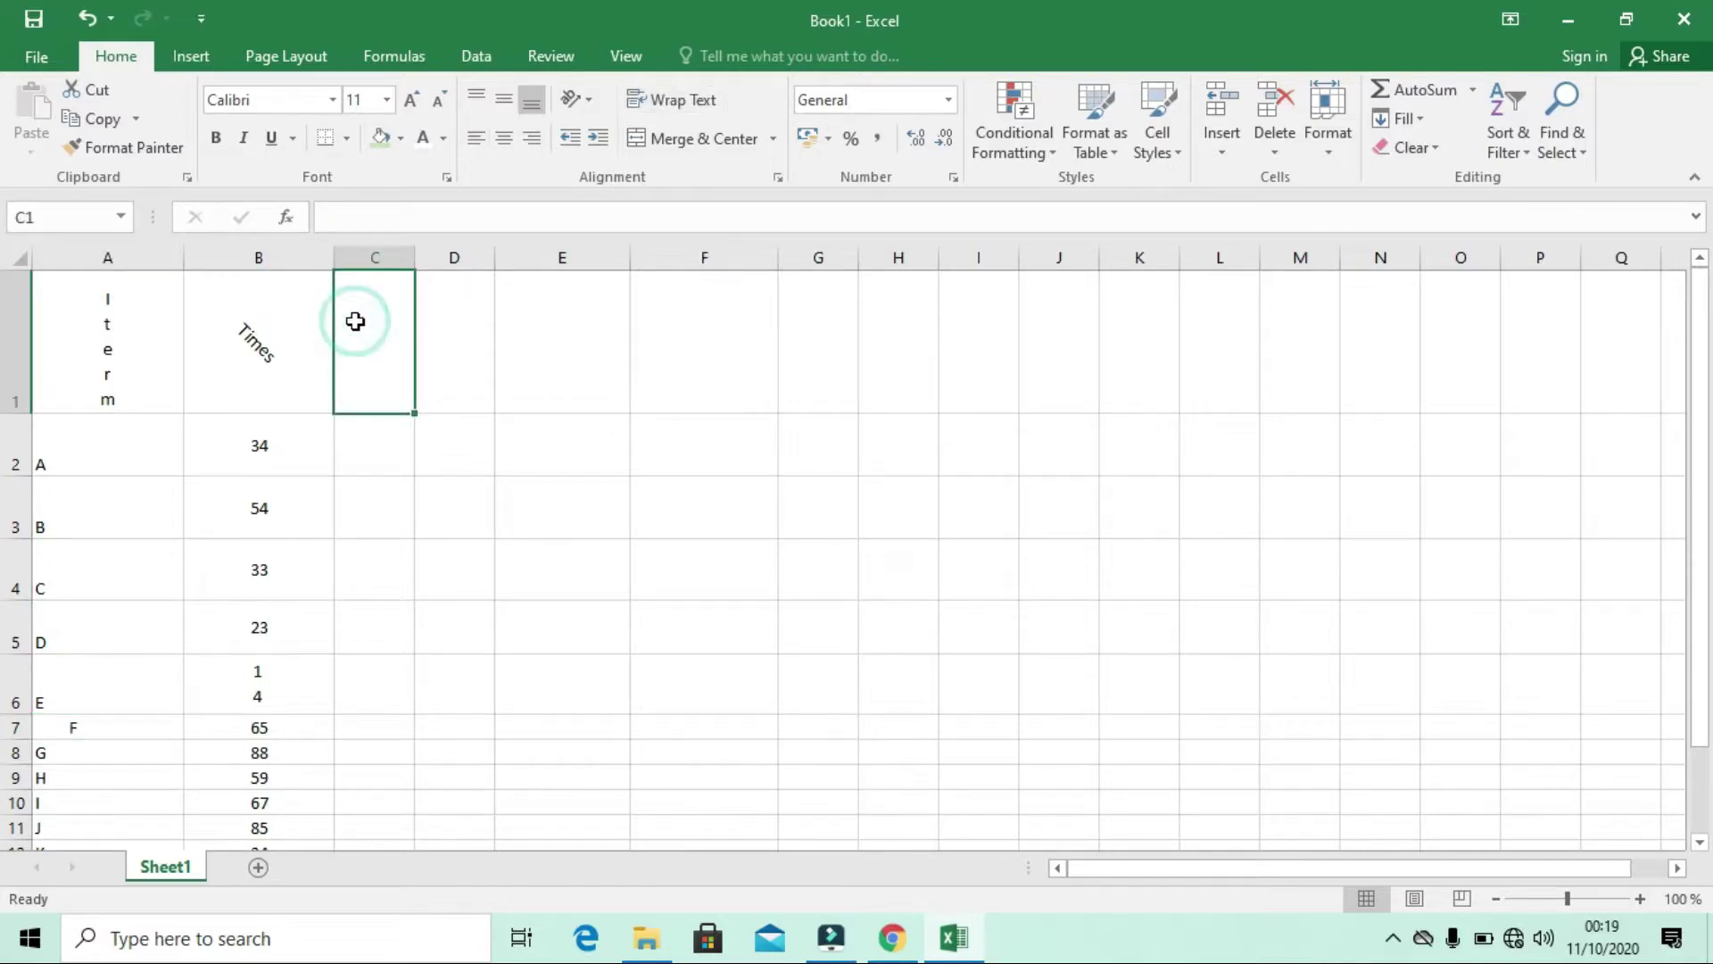
{"action": "type", "text": "yusyfhusf"}
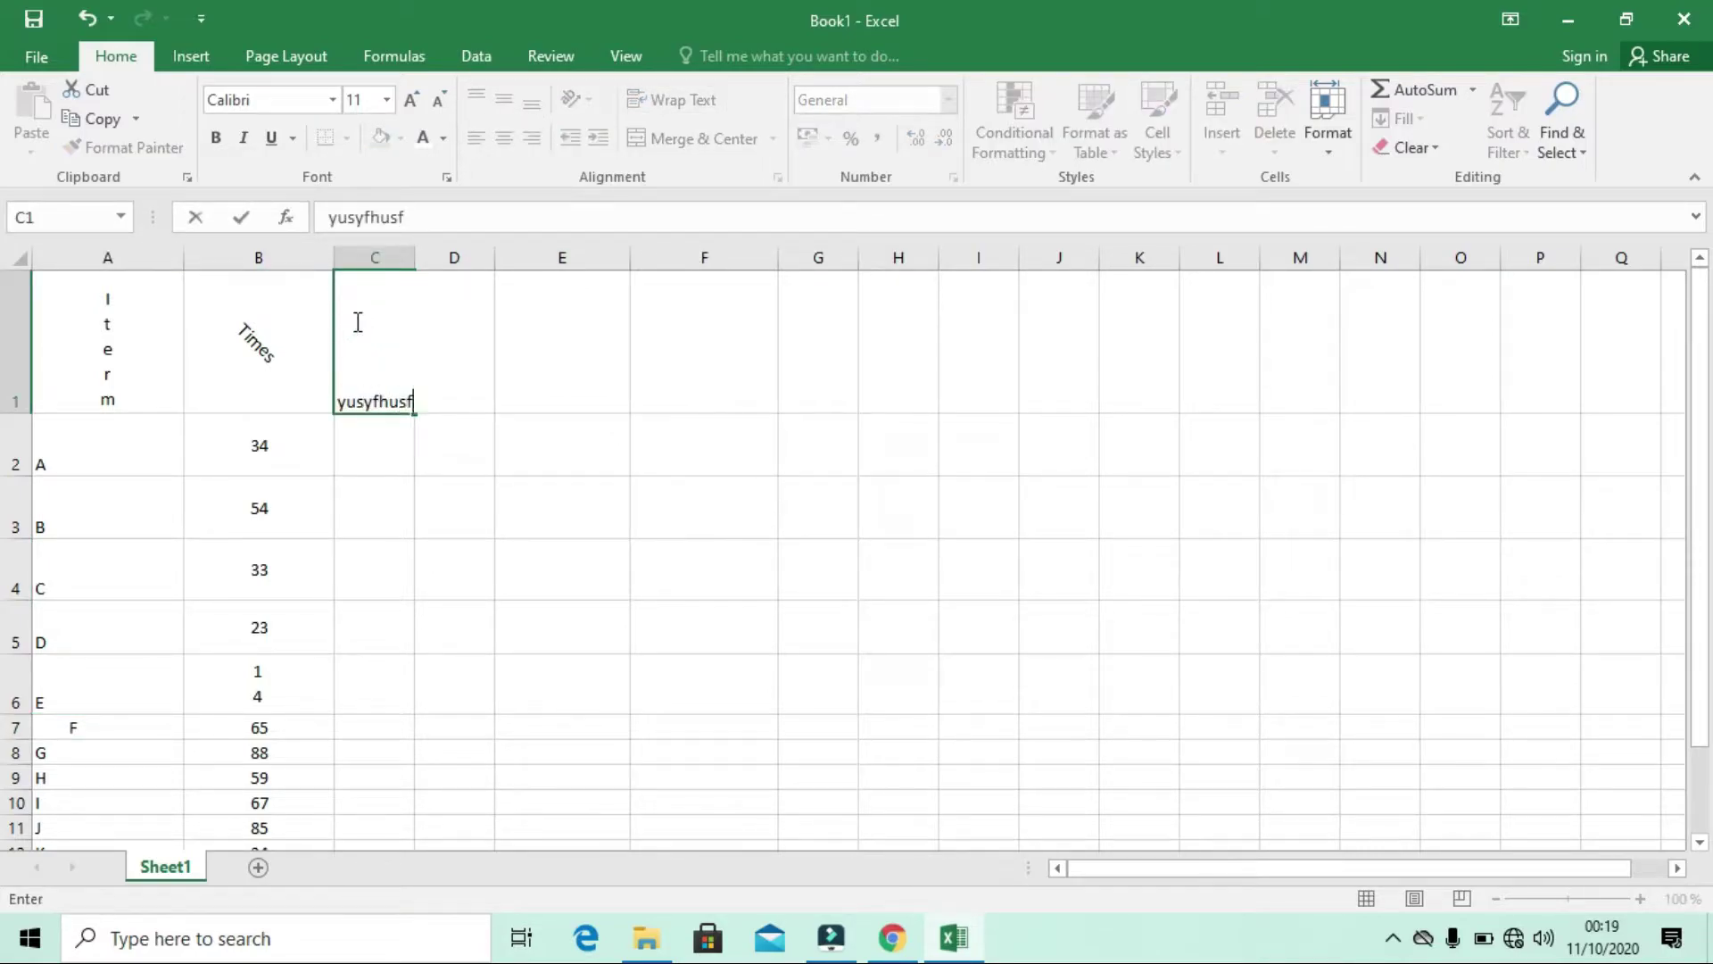
{"action": "type", "text": "ihfoifjoishfoisfhuigweukcdkoheofoeofpefjo"}
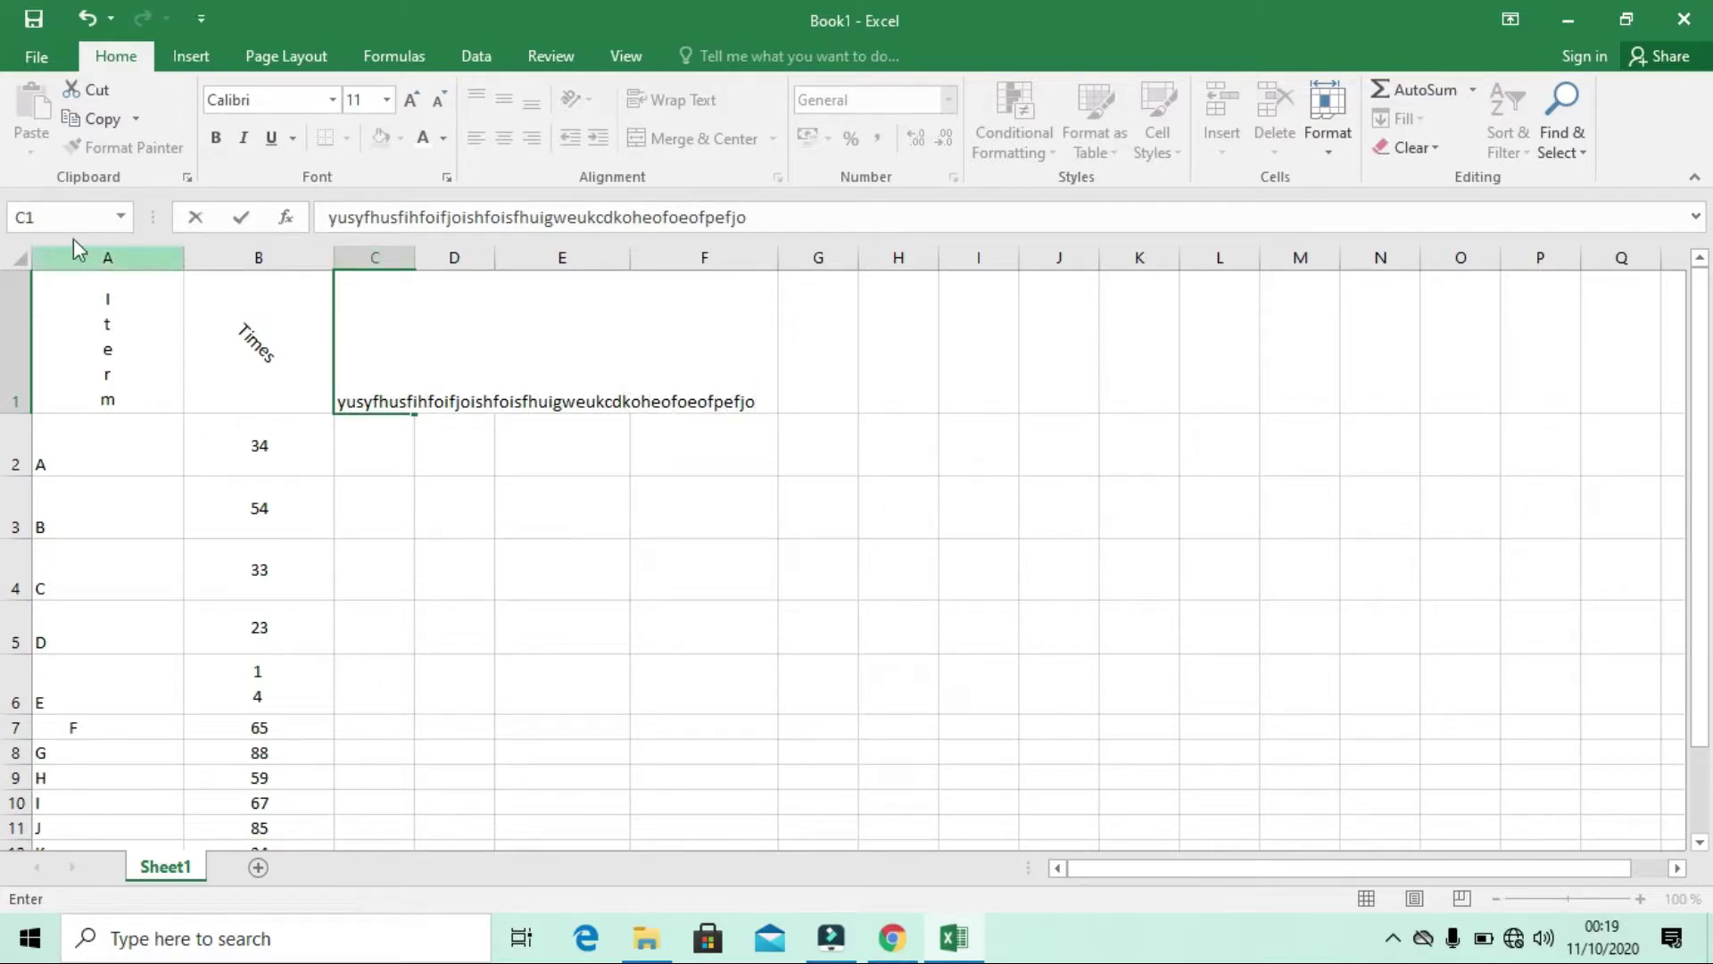
{"action": "left_click", "coordinate": [820, 352]}
Enter the sample text "ksjnfksnfksj" in cell D1 and clear any content from cell F1
{"action": "left_click", "coordinate": [471, 332]}
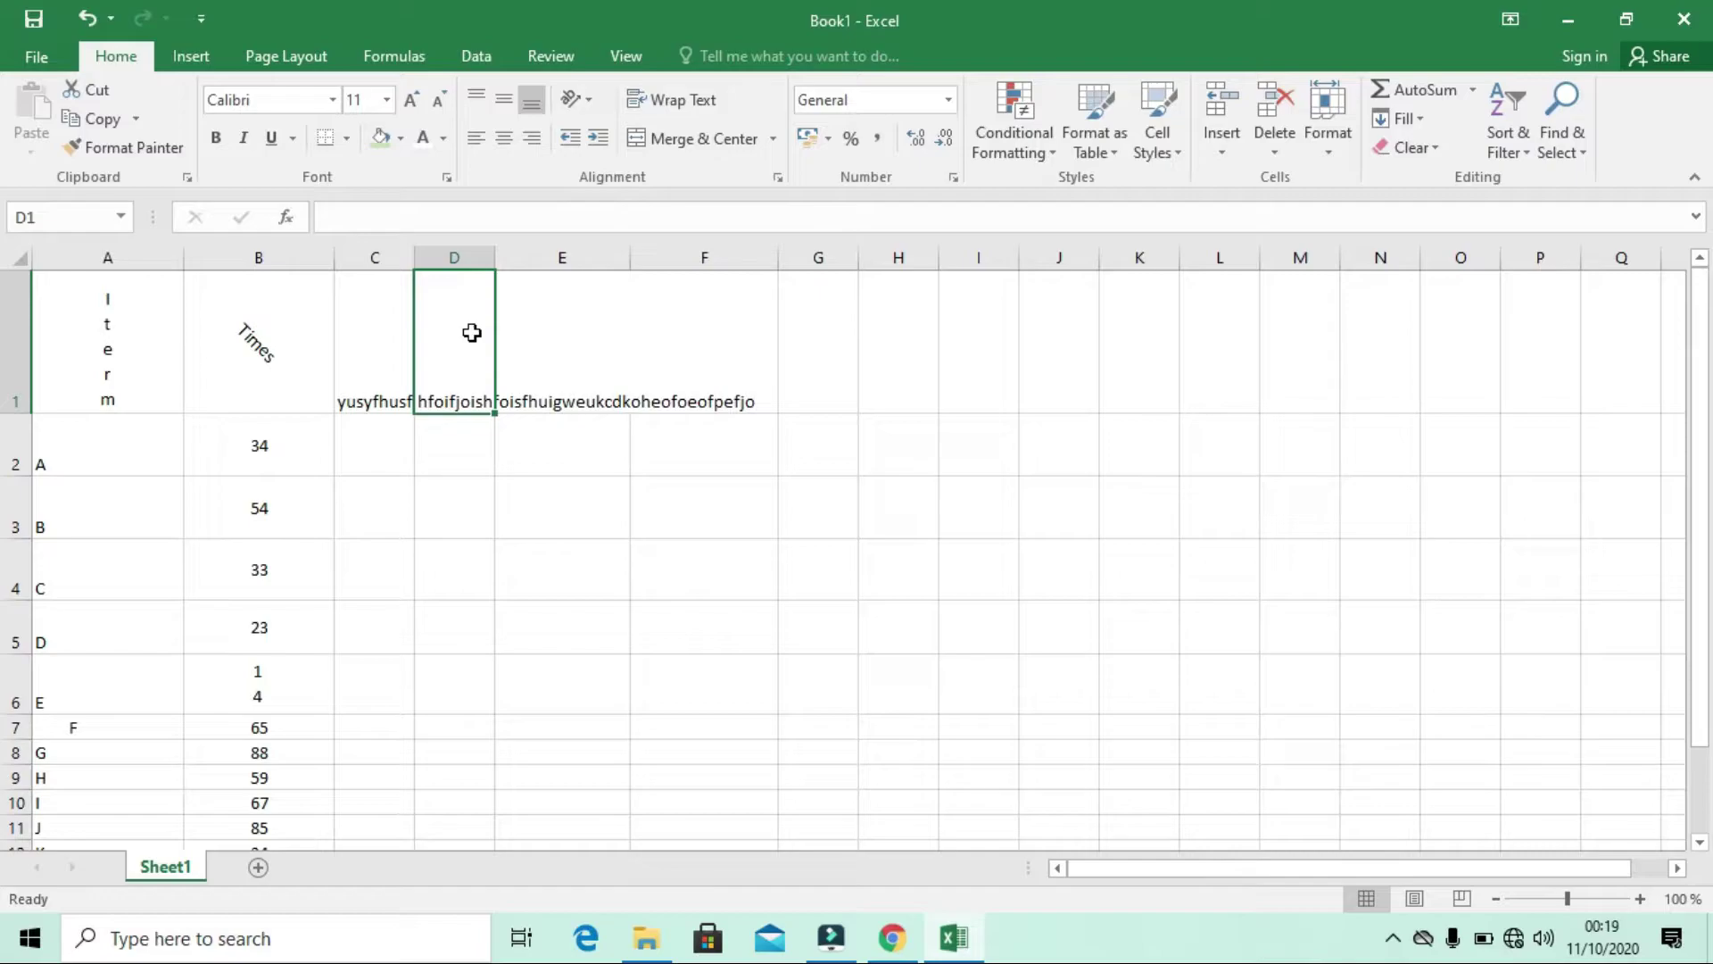
{"action": "type", "text": "ksjnfksnfksj"}
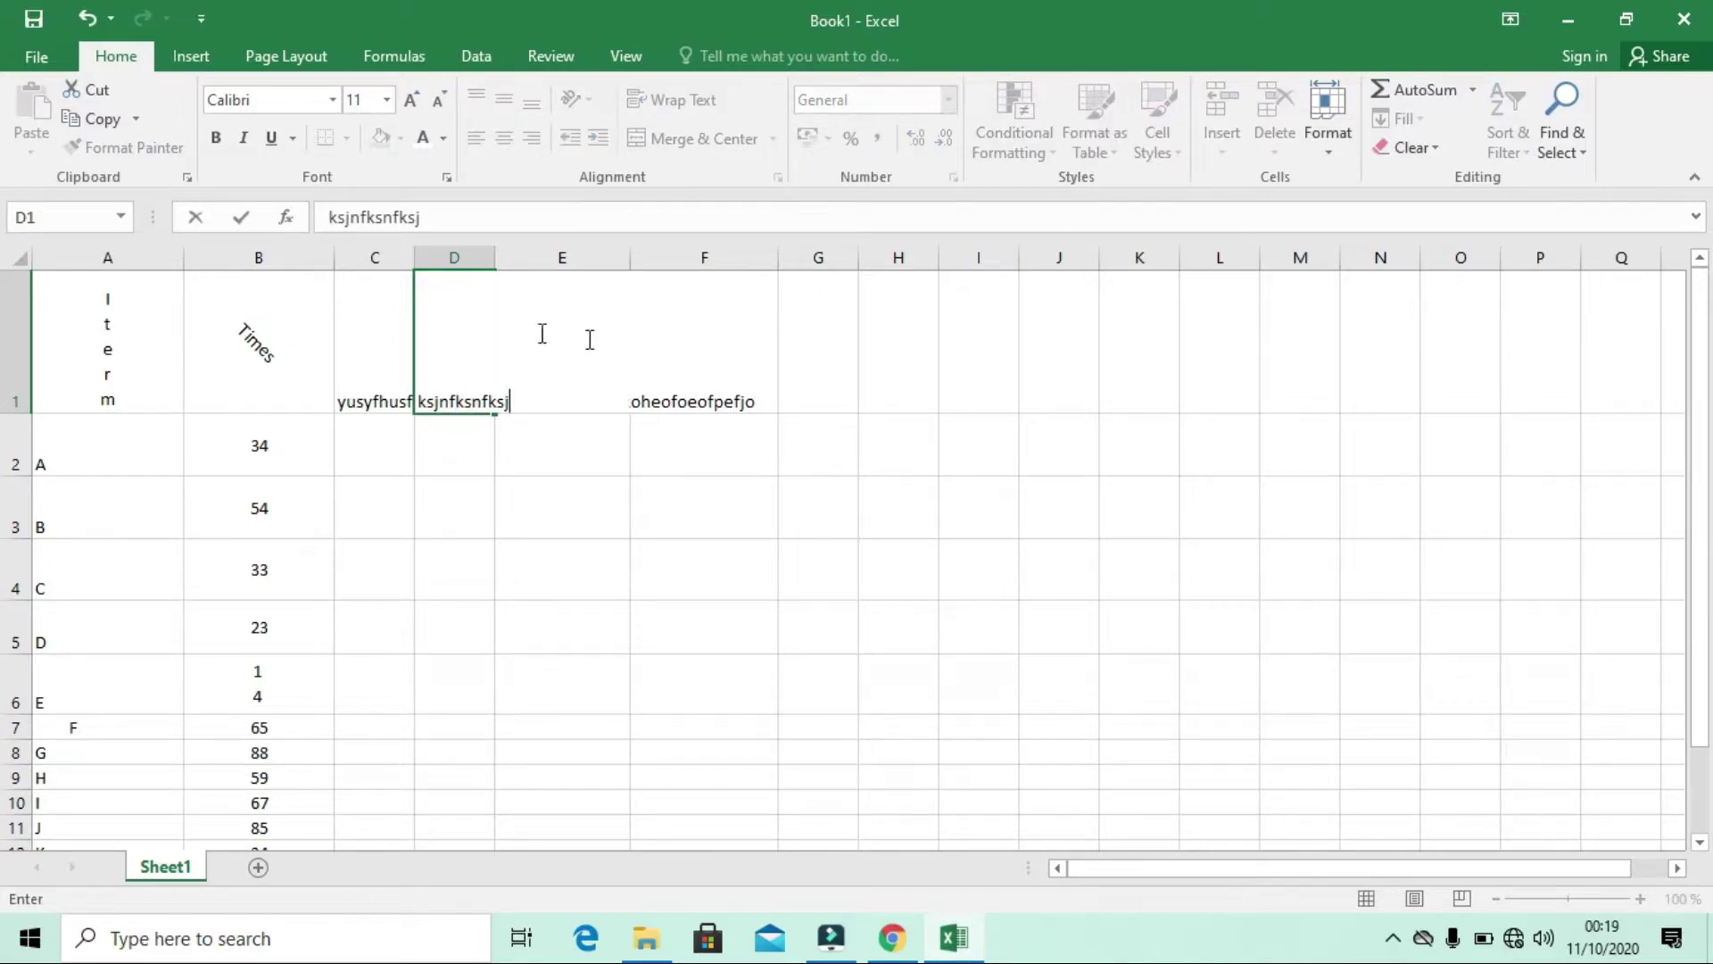
{"action": "key", "text": "F2"}
{"action": "left_click", "coordinate": [652, 344]}
{"action": "key", "text": "Delete"}
Enter the sample text "kfjwkhdkahsfksjk" in cell E1 and "lajhafhj" in cell F1
{"action": "left_click", "coordinate": [557, 345]}
{"action": "type", "text": "kfjw"}
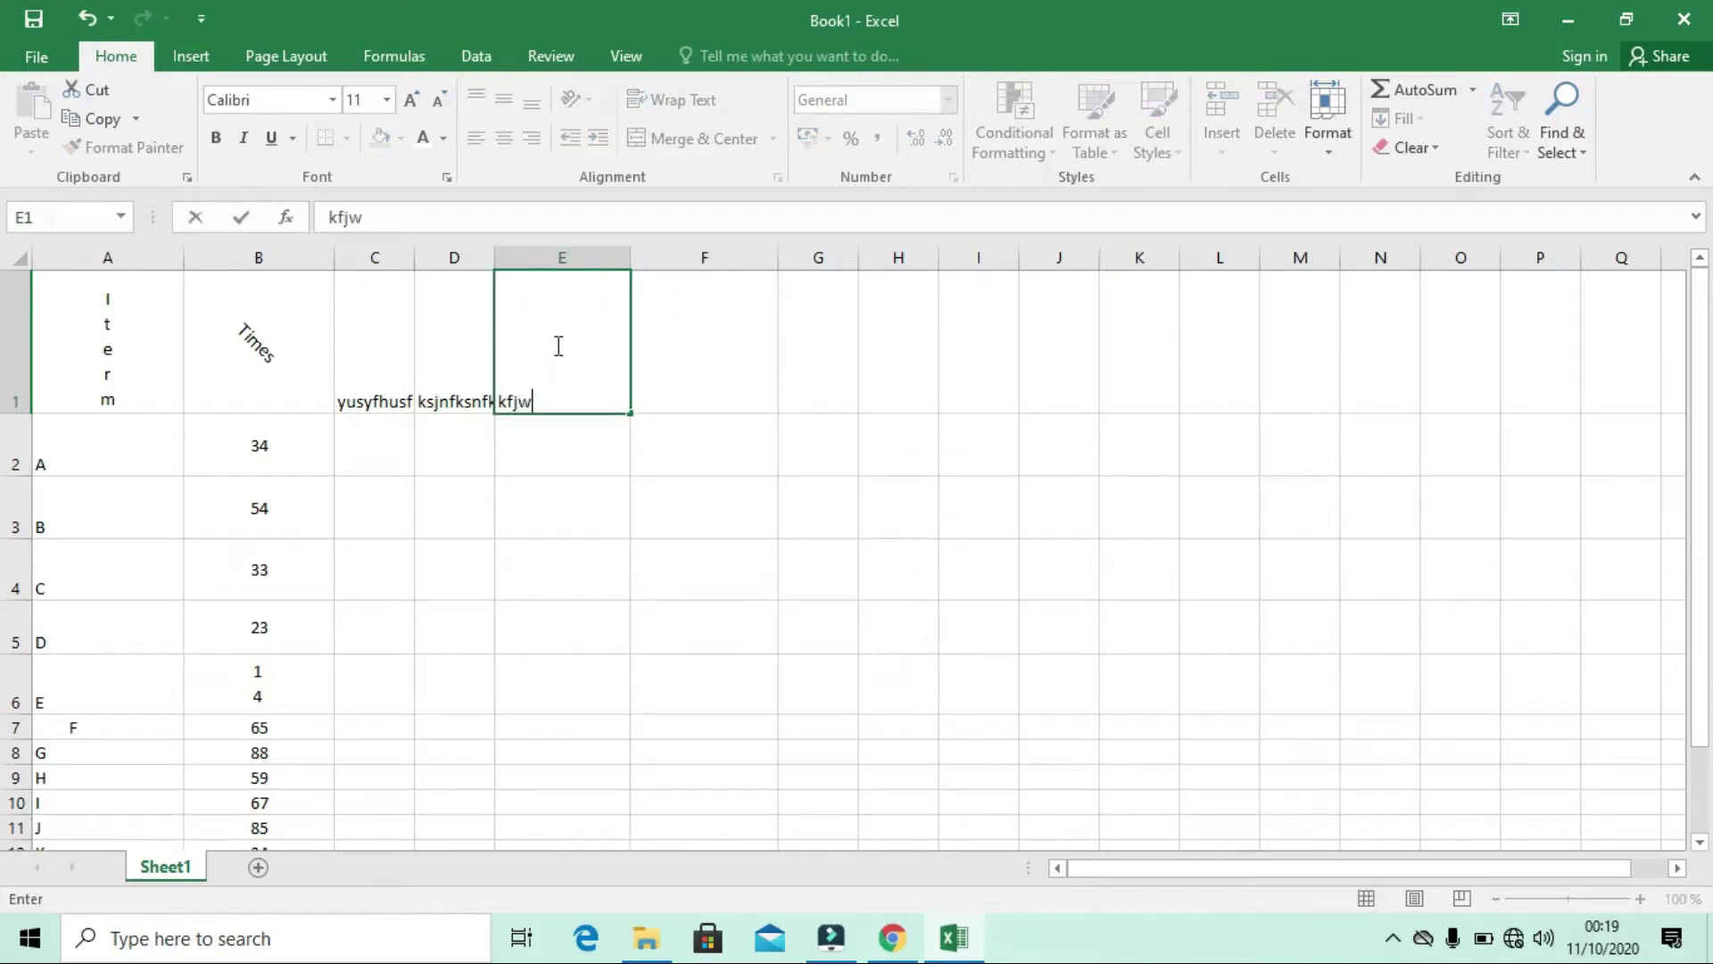
{"action": "type", "text": "khdkahsfksjk"}
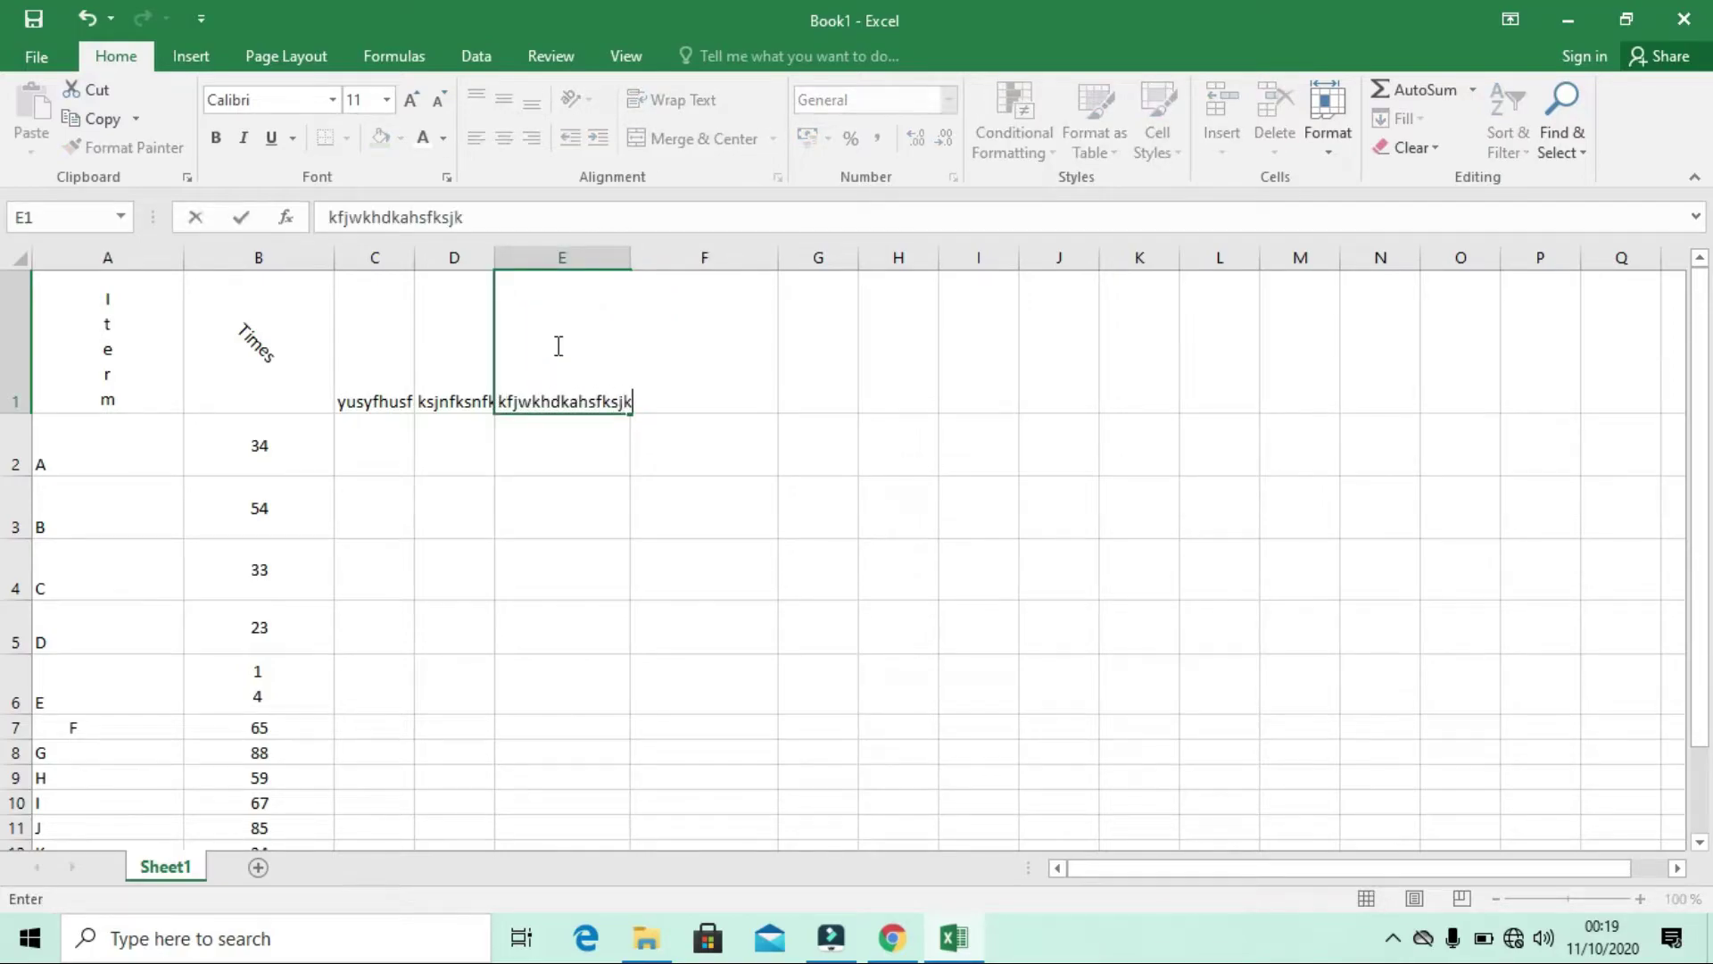
{"action": "double_click", "coordinate": [674, 347]}
{"action": "left_click", "coordinate": [806, 339]}
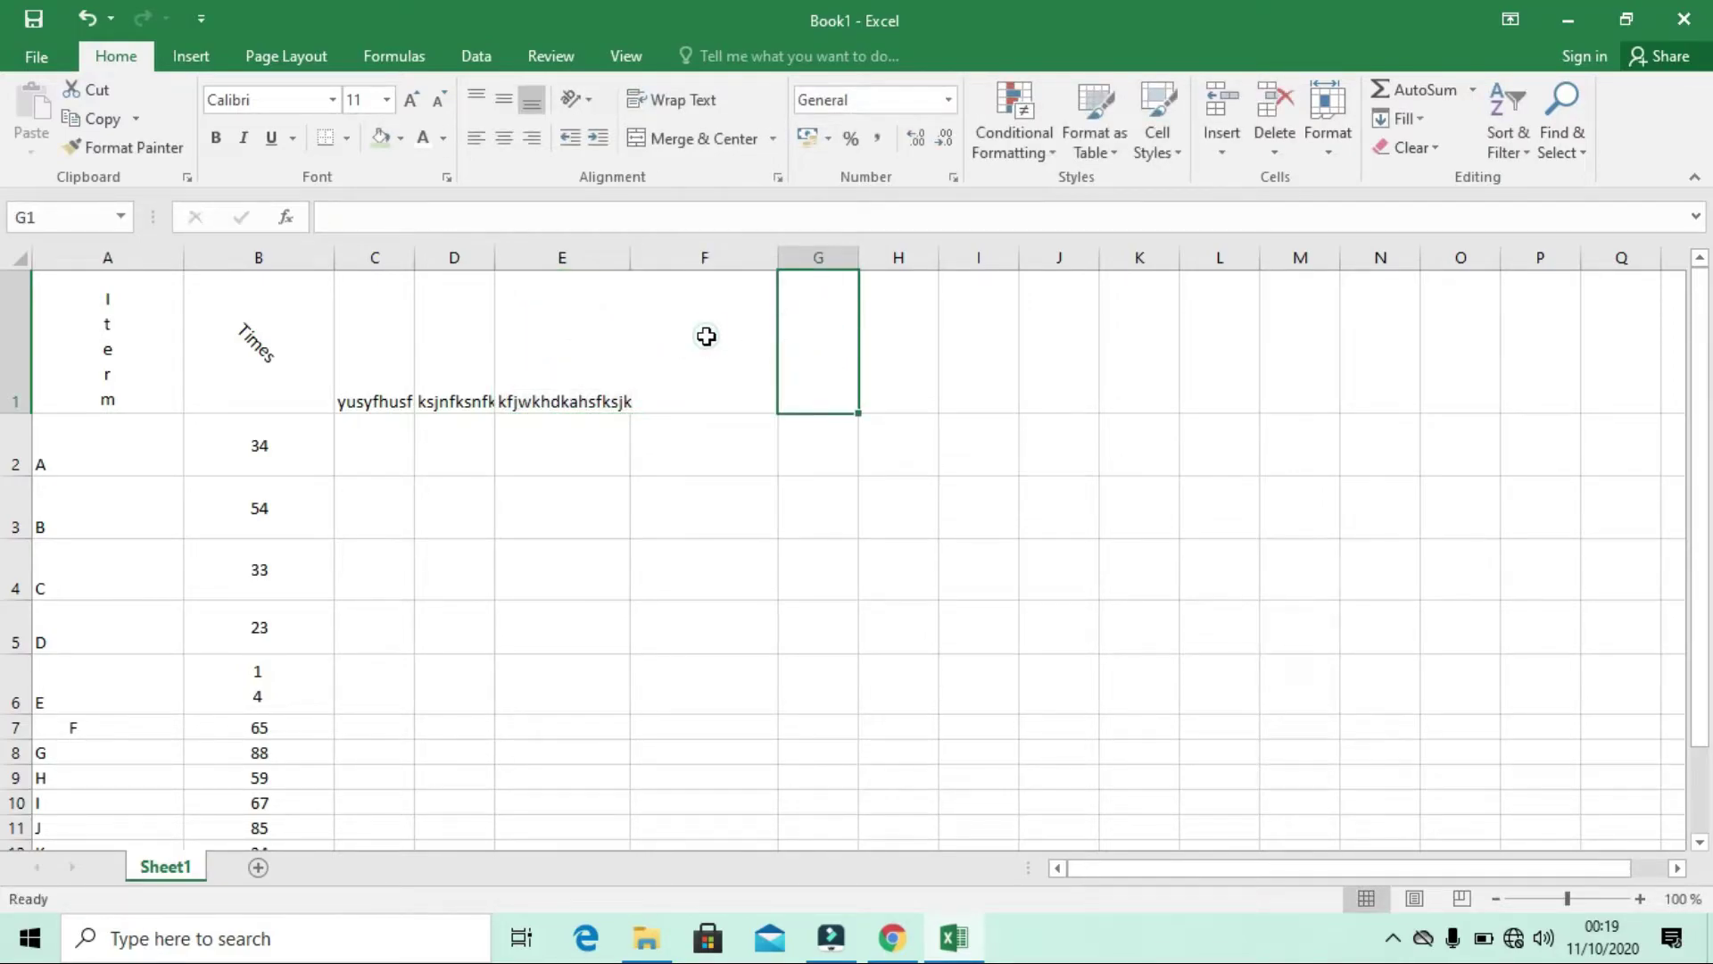
{"action": "left_click", "coordinate": [707, 337]}
{"action": "type", "text": "lajhafhj"}
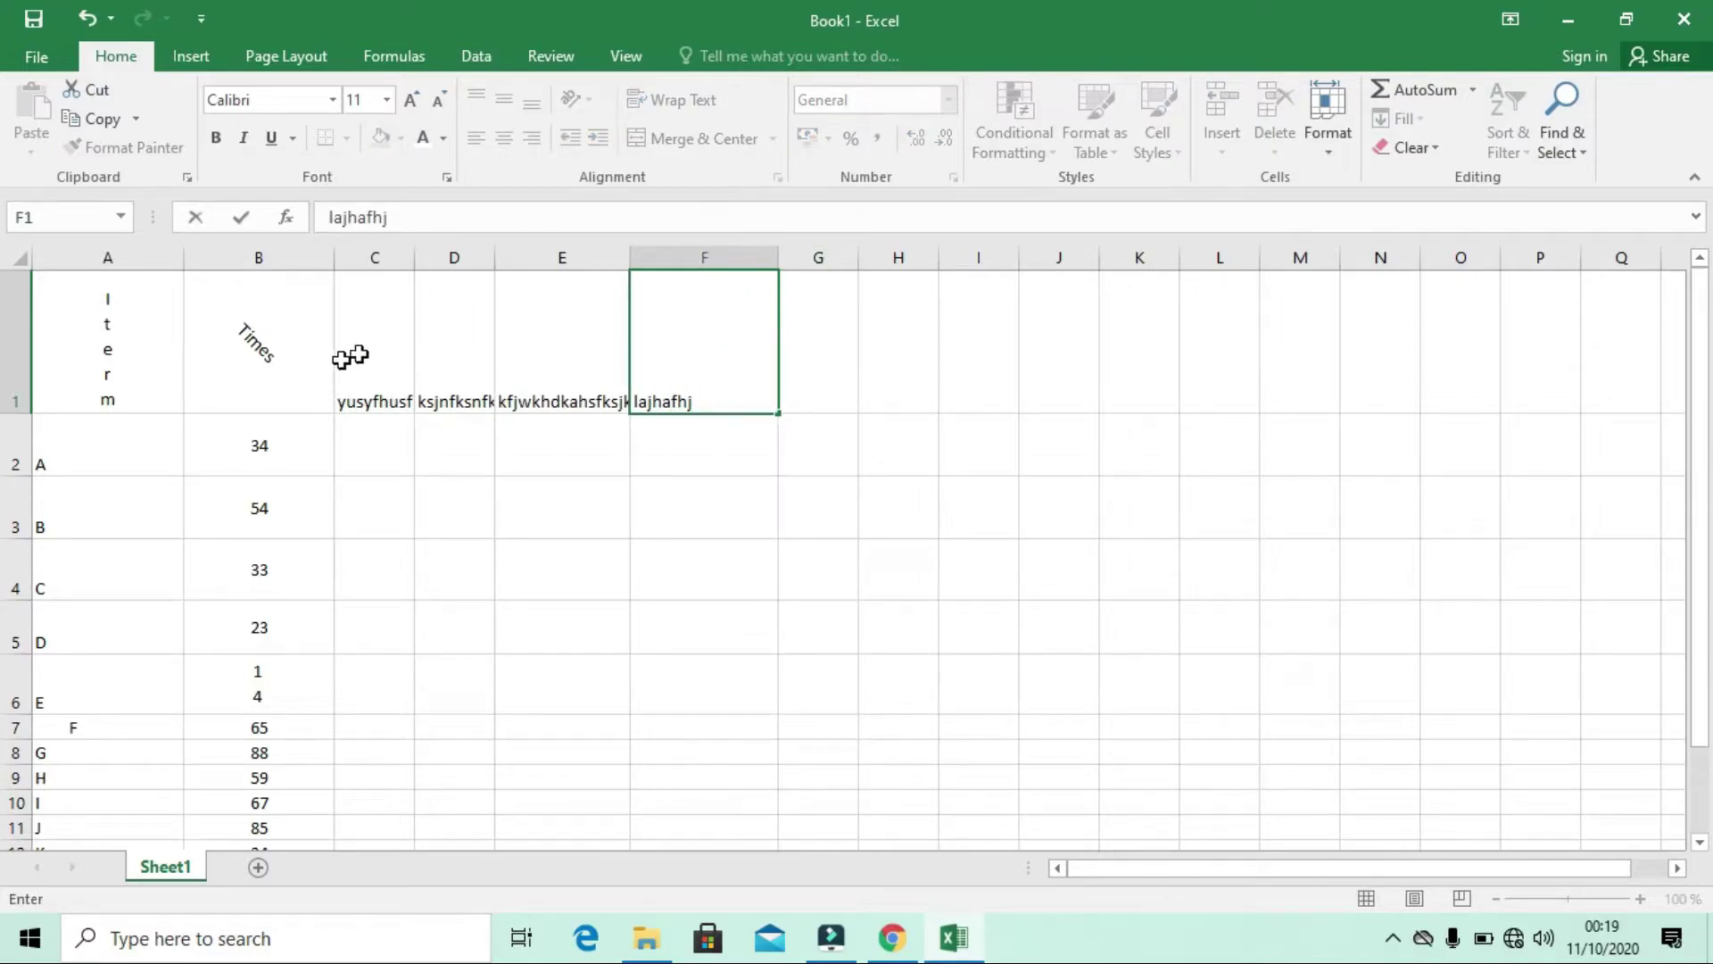
Wrap the long sample text in cell C1 and make row 1 taller so that all its lines fit
{"action": "left_click", "coordinate": [370, 354]}
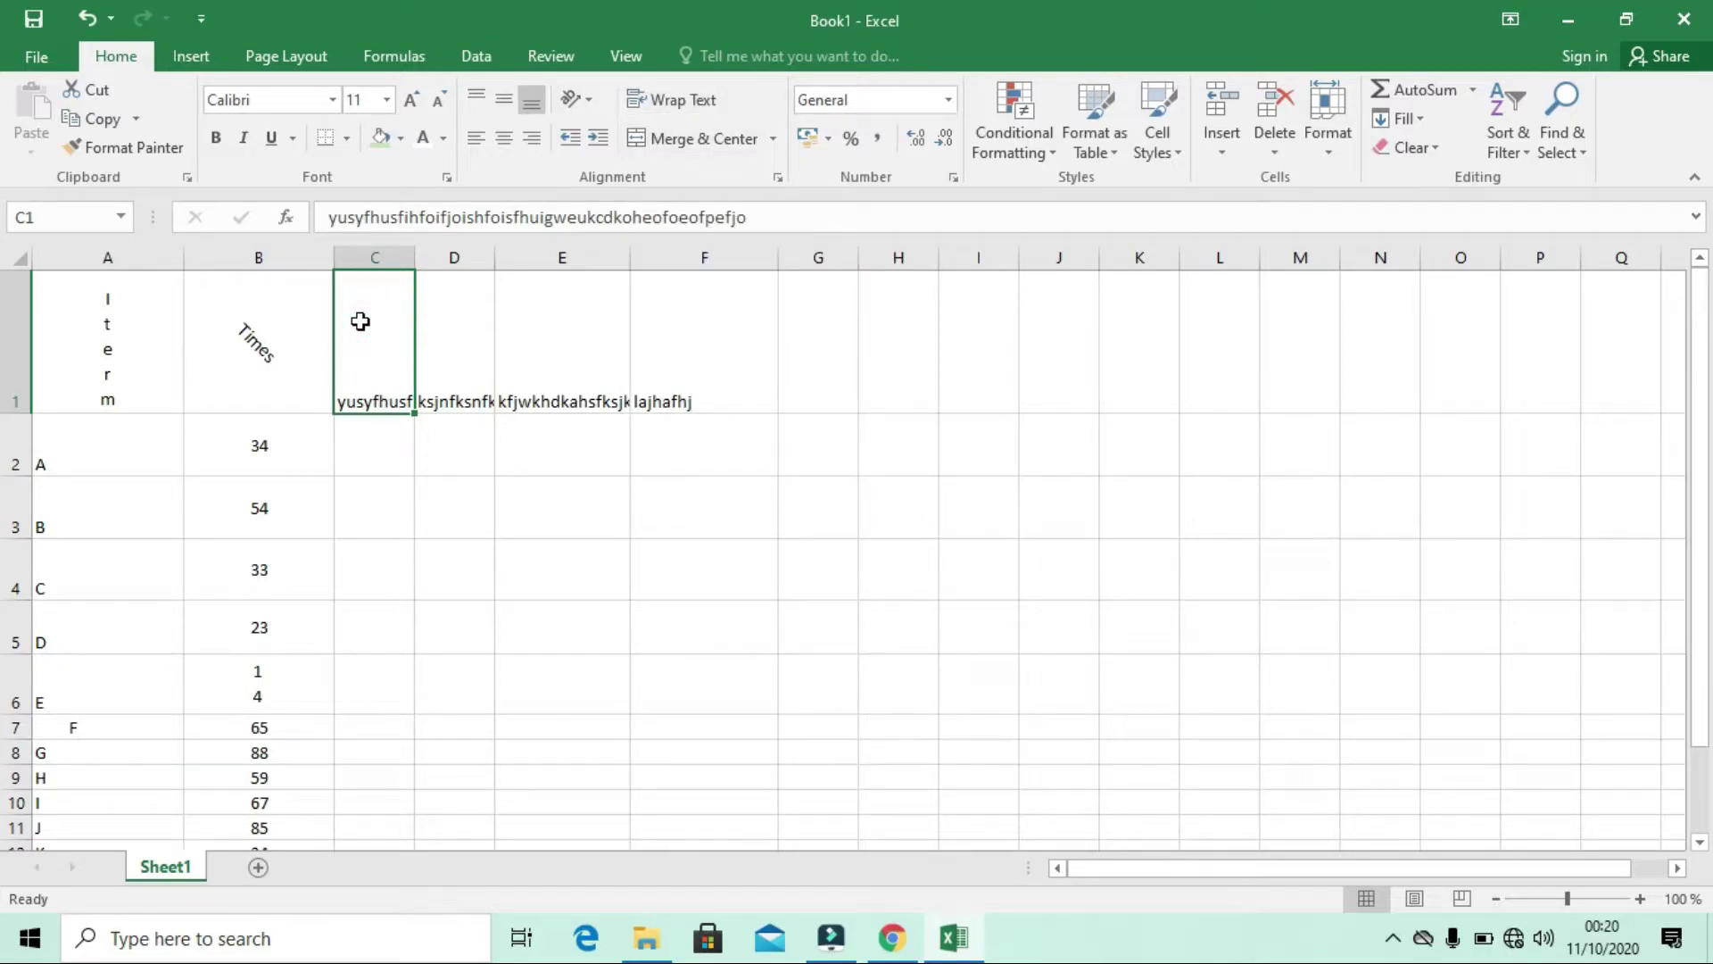
{"action": "left_click", "coordinate": [689, 100]}
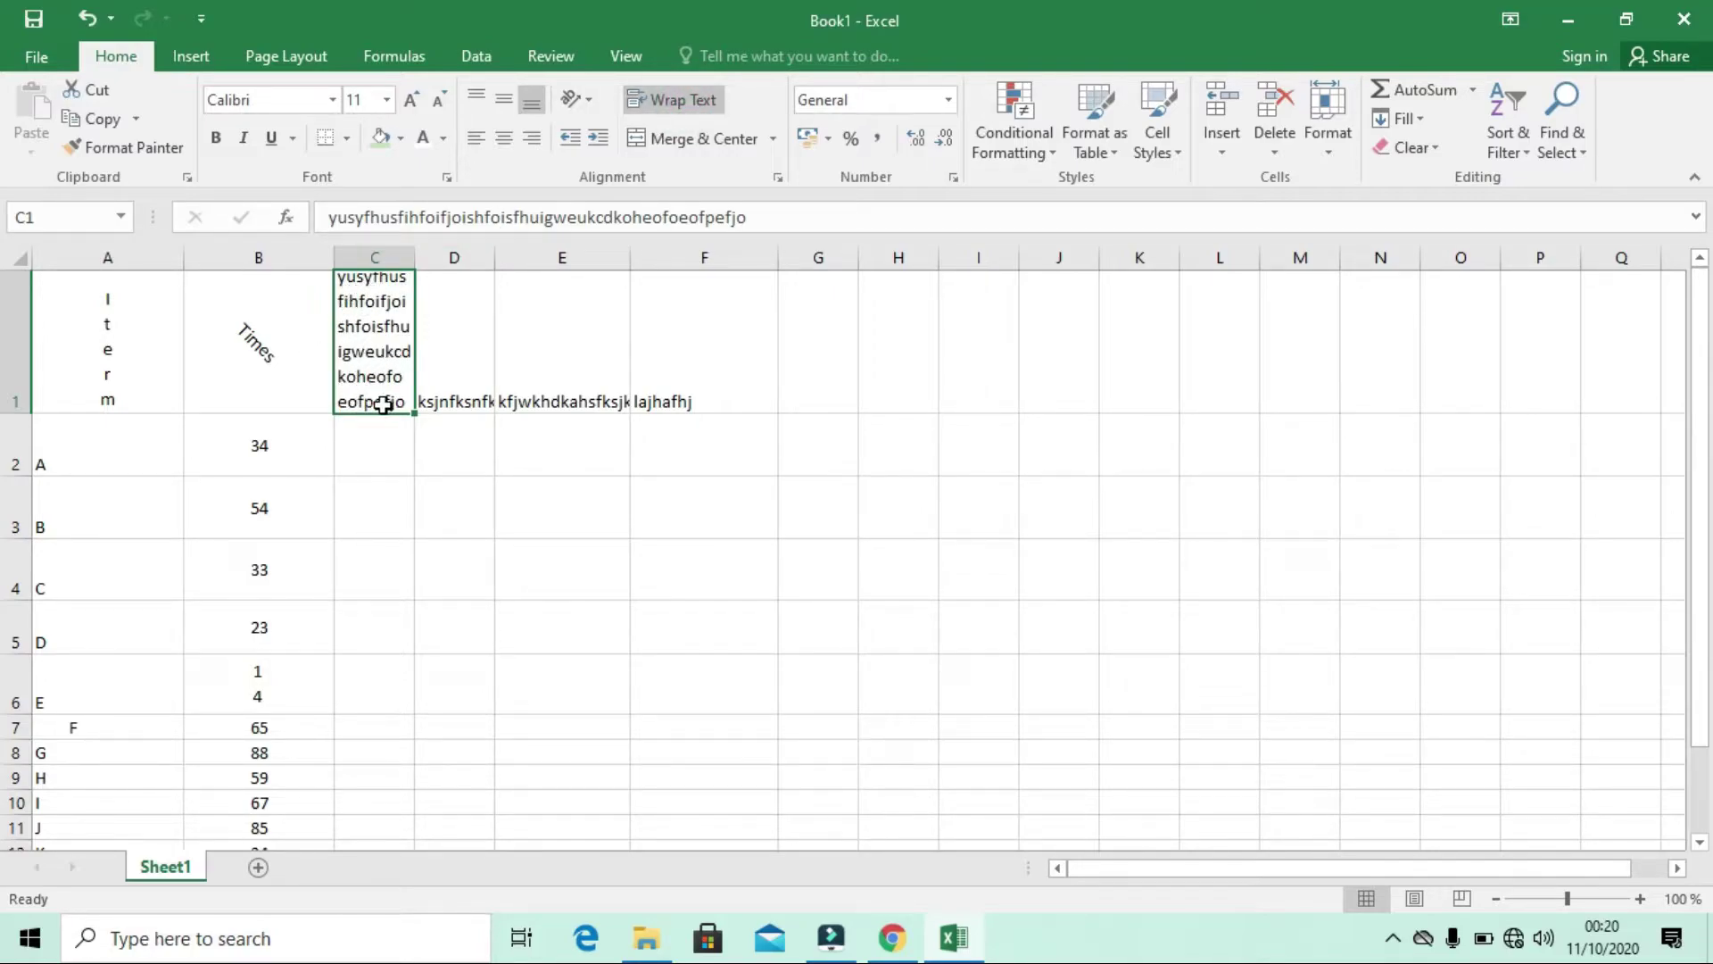
{"action": "left_click_drag", "start_coordinate": [17, 412], "coordinate": [19, 449]}
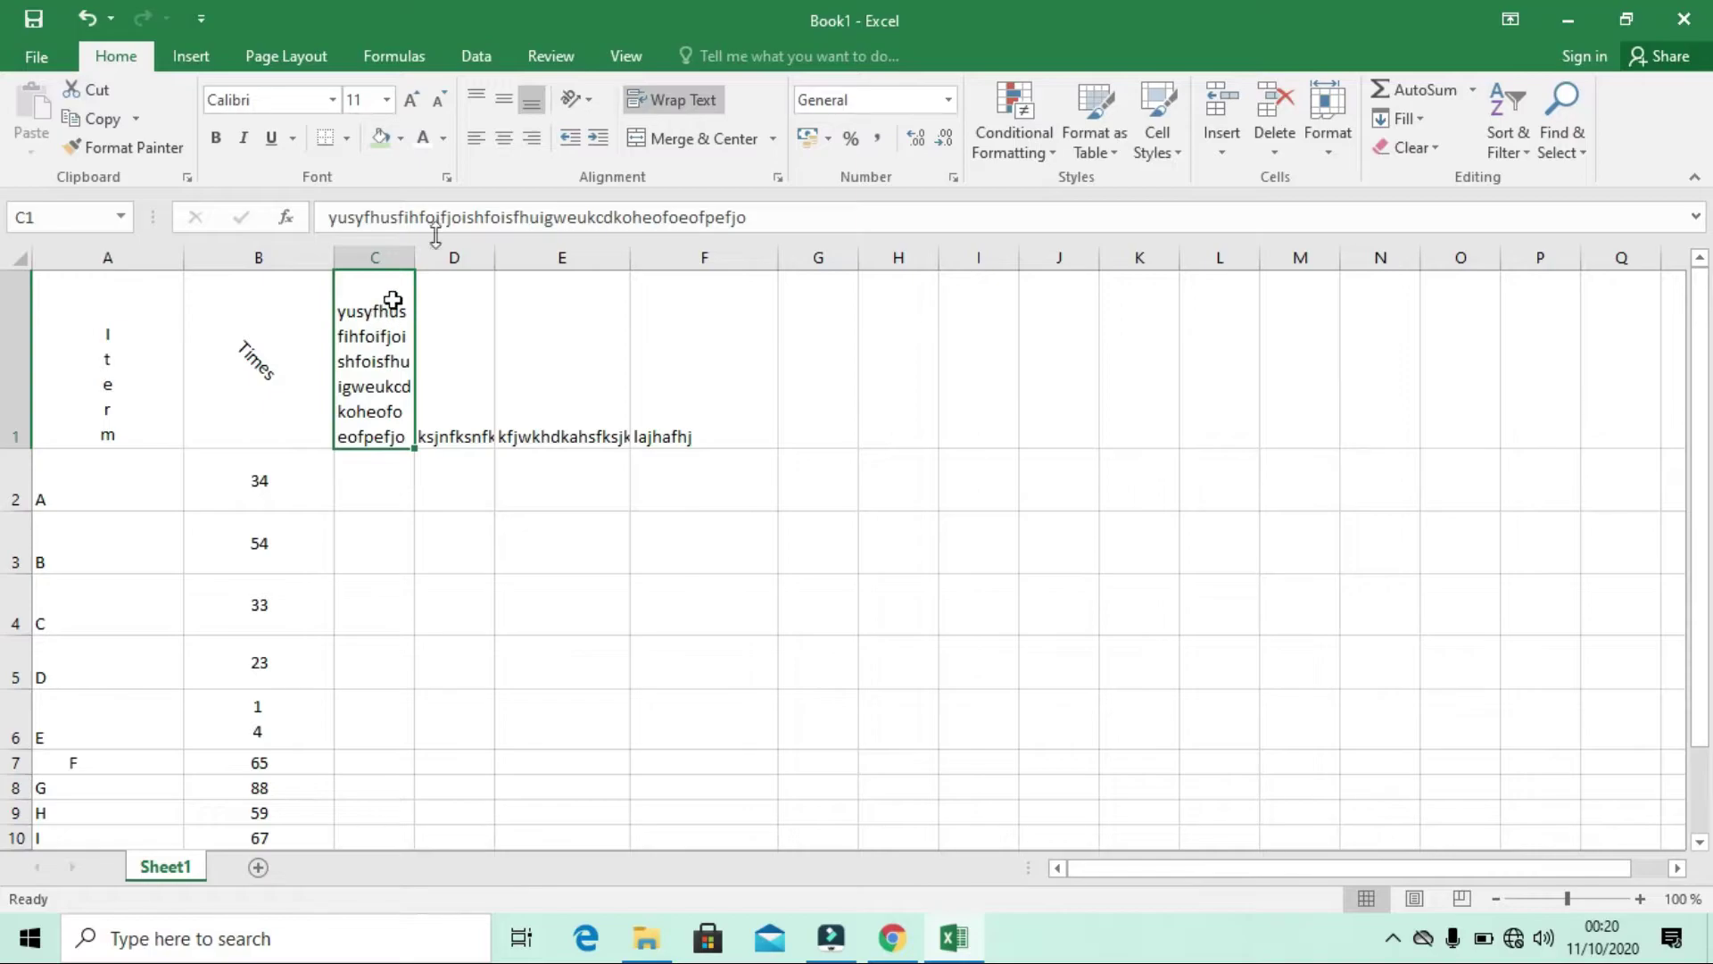
Middle-align the wrapped text in cell C1, and wrap and middle-align the sample text in cells D1 and E1
{"action": "left_click", "coordinate": [504, 99]}
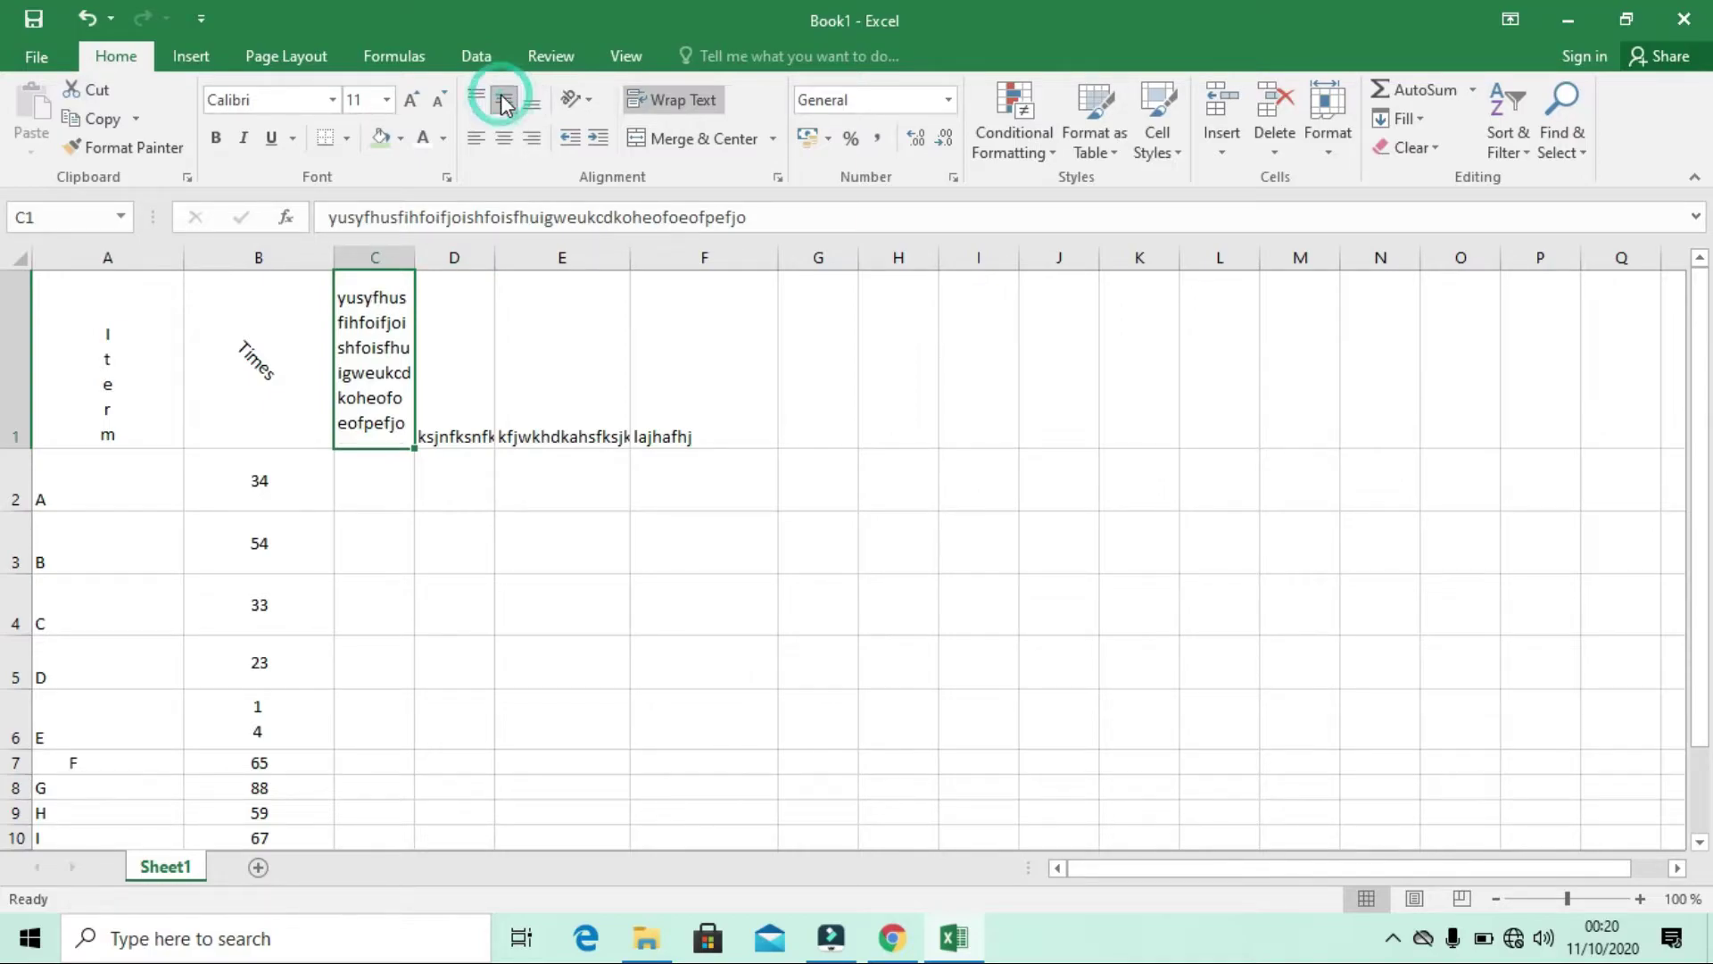
{"action": "left_click", "coordinate": [437, 433]}
{"action": "left_click", "coordinate": [705, 100]}
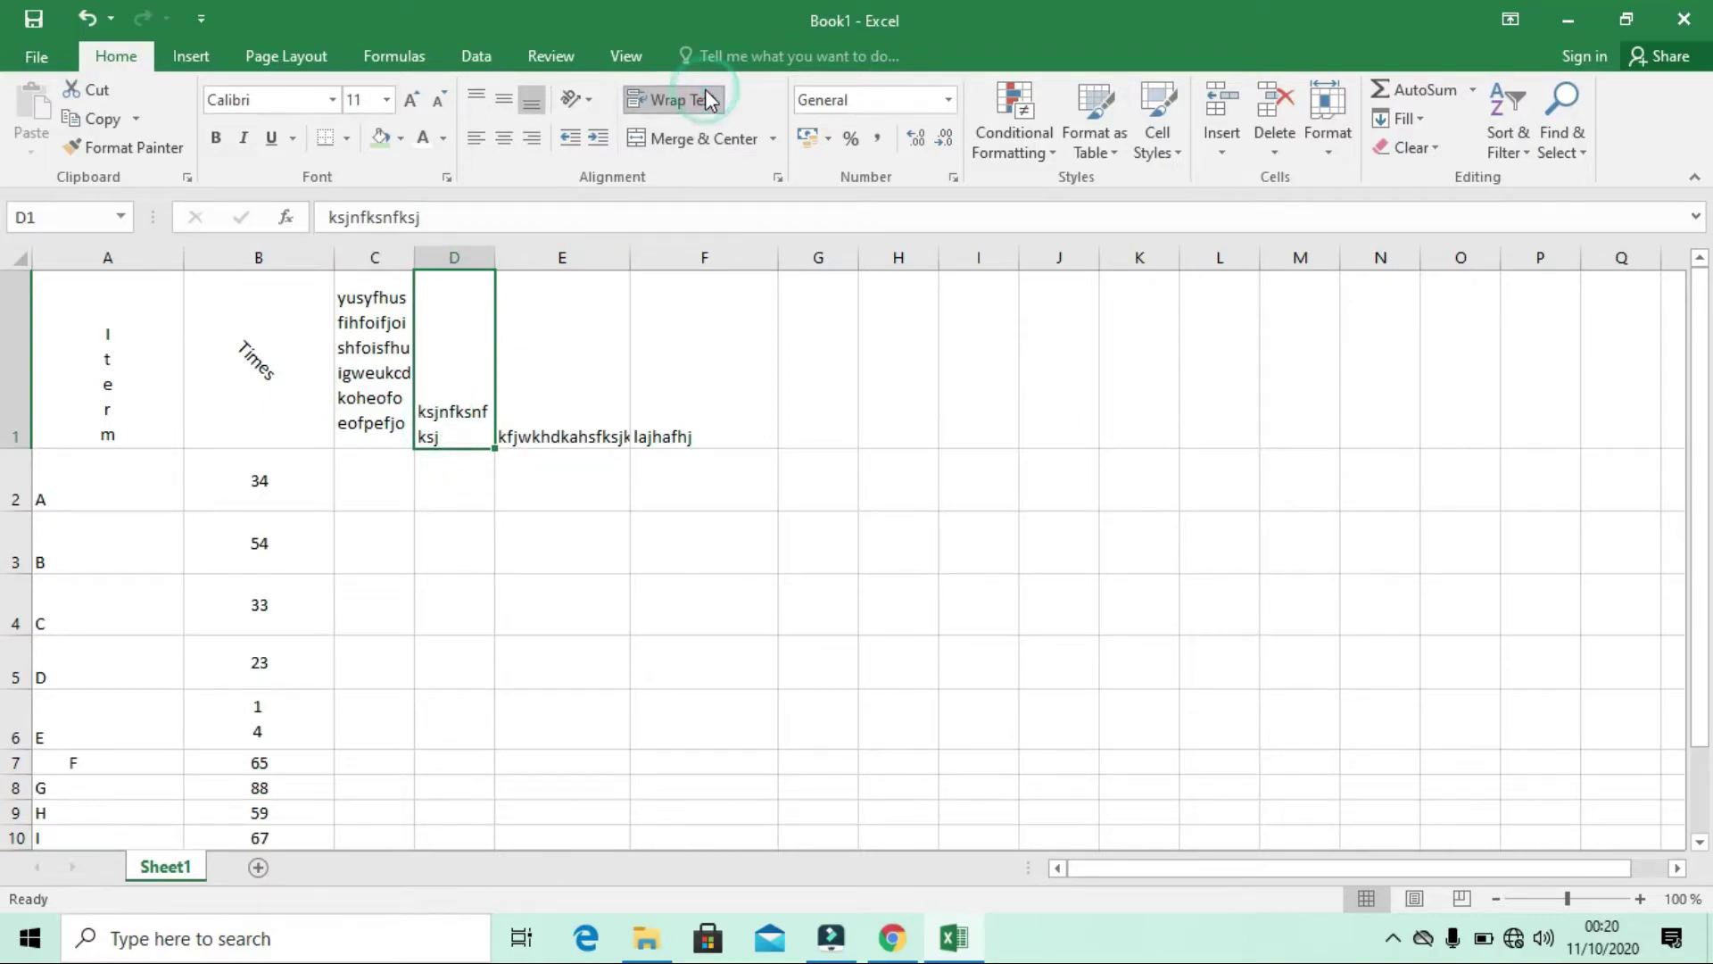
{"action": "left_click", "coordinate": [503, 102]}
{"action": "left_click", "coordinate": [574, 355]}
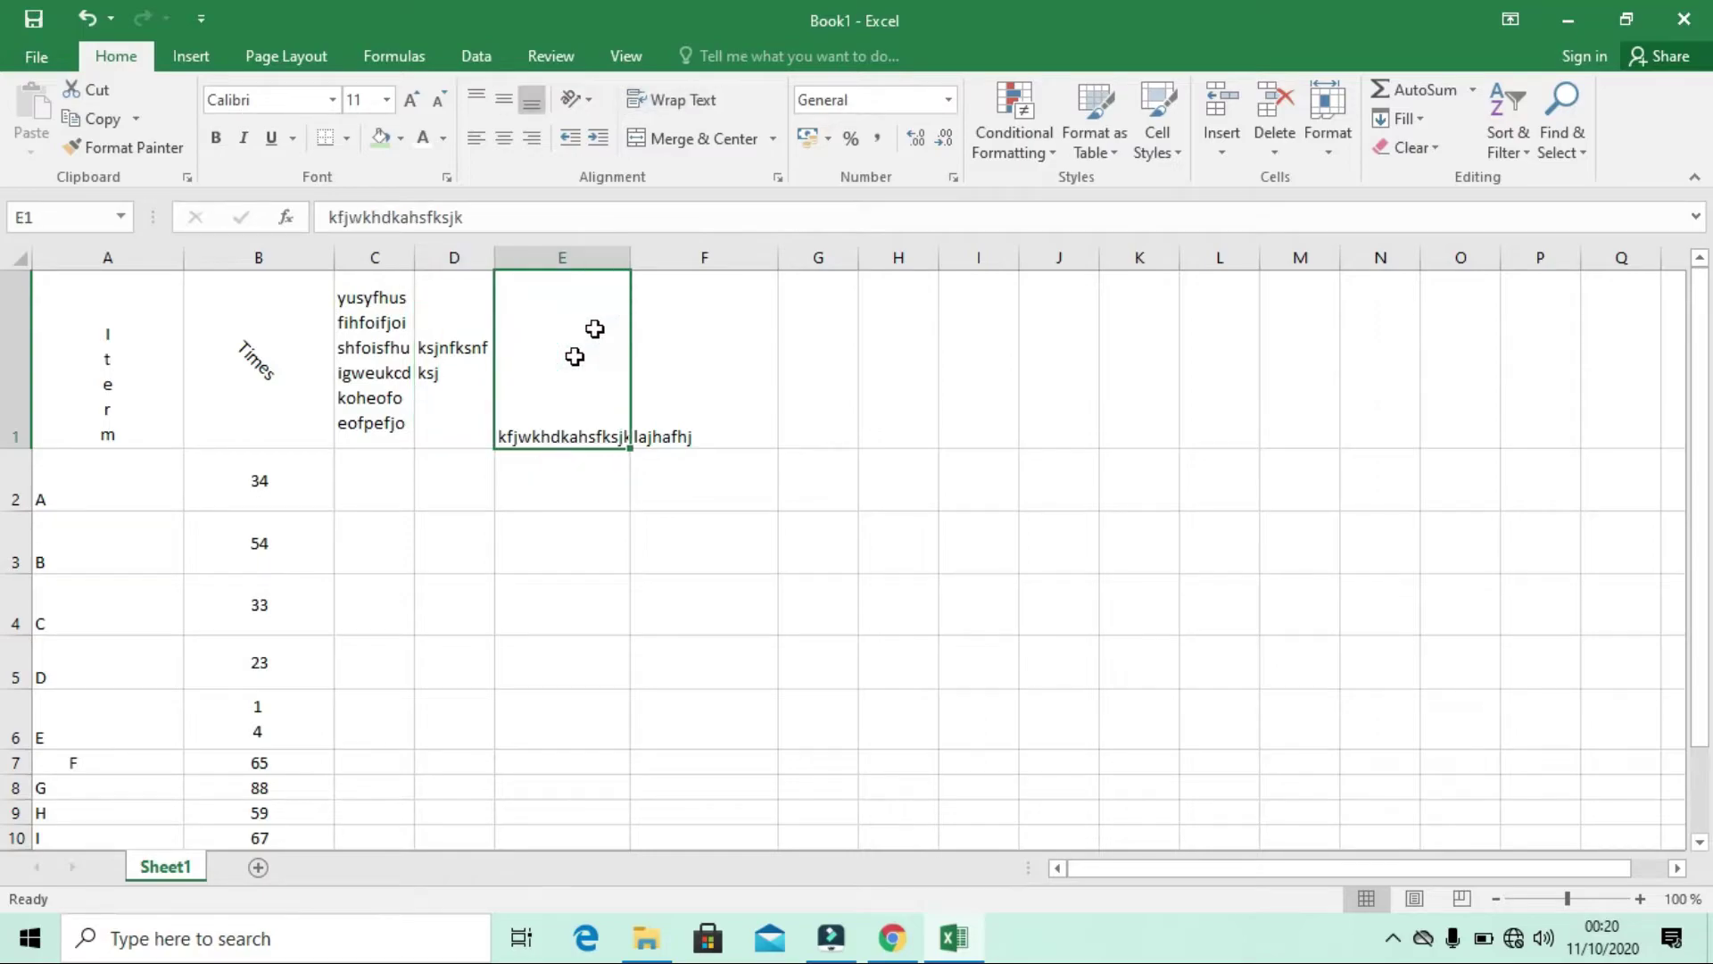
{"action": "left_click", "coordinate": [680, 93]}
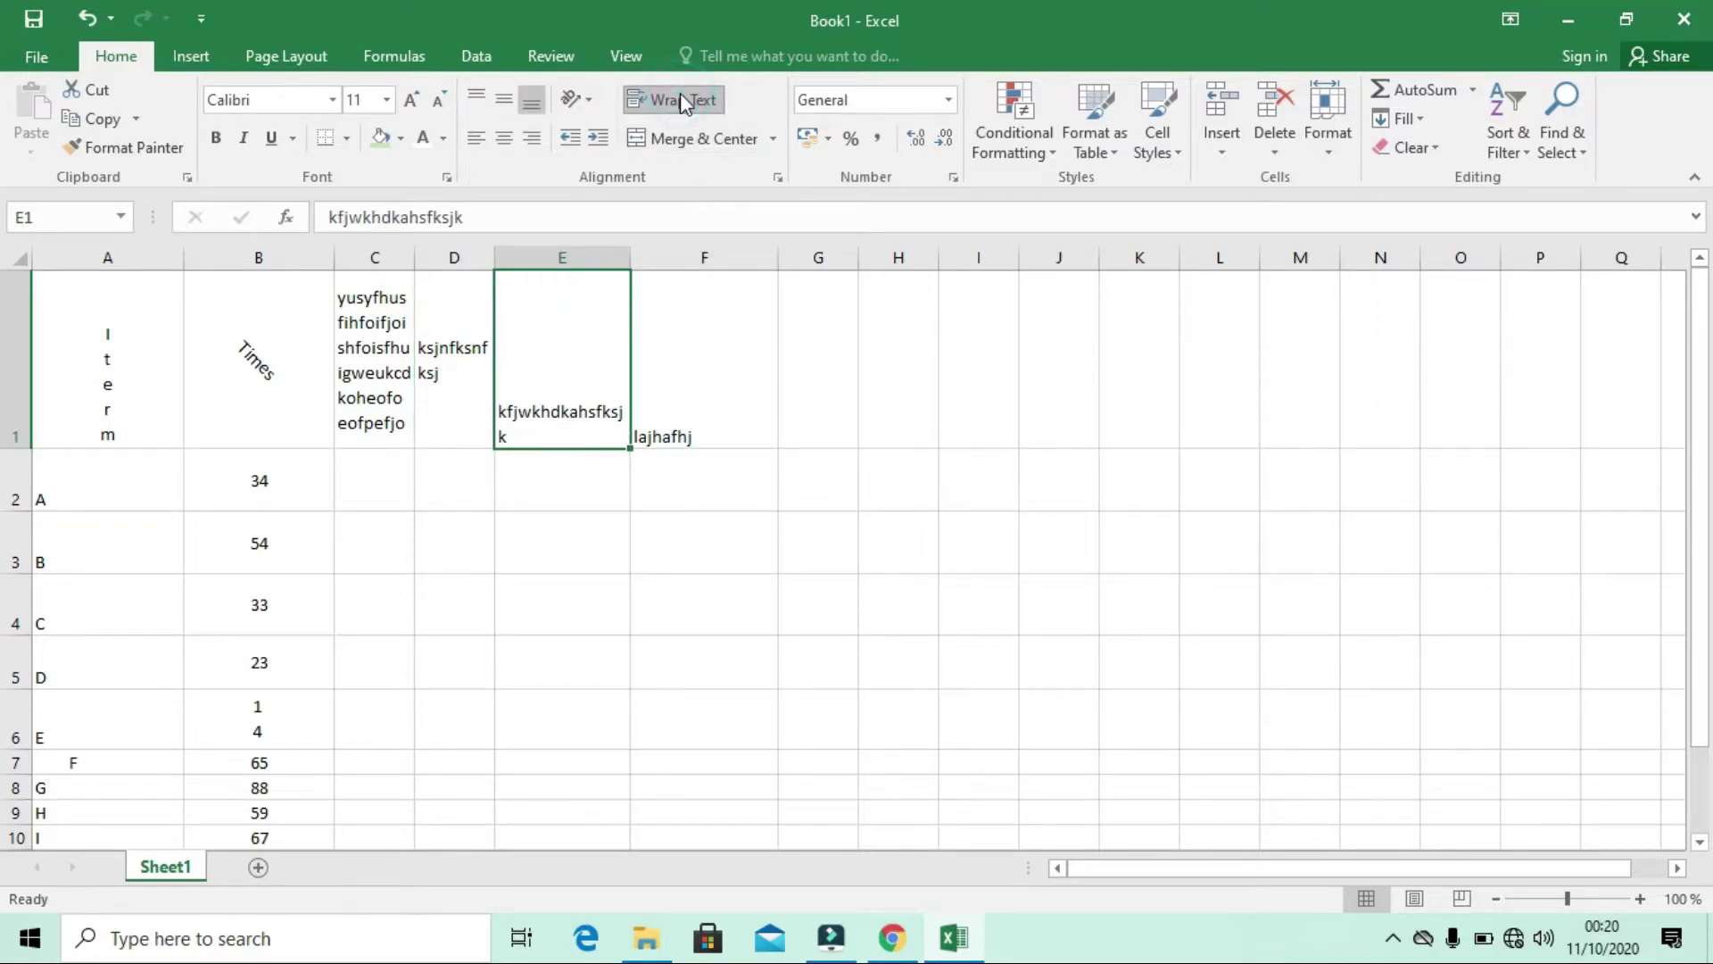
{"action": "left_click", "coordinate": [503, 109]}
Center the sample text in cell F1 both horizontally and vertically
{"action": "left_click", "coordinate": [690, 390]}
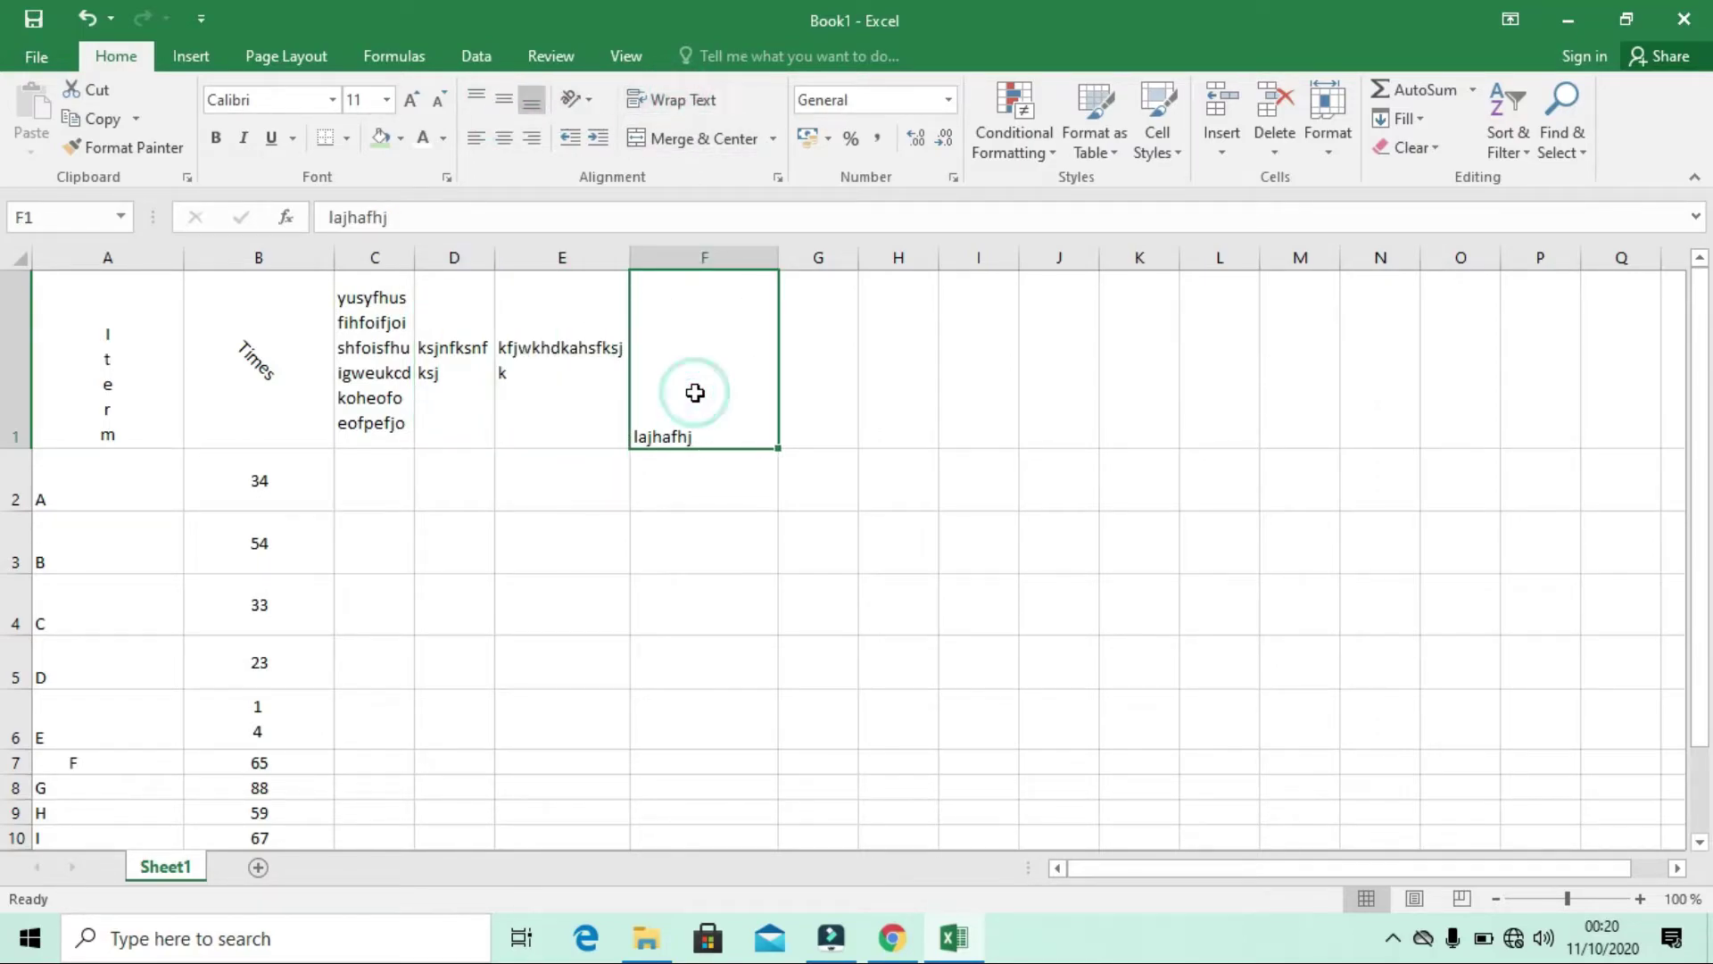
{"action": "left_click", "coordinate": [505, 139]}
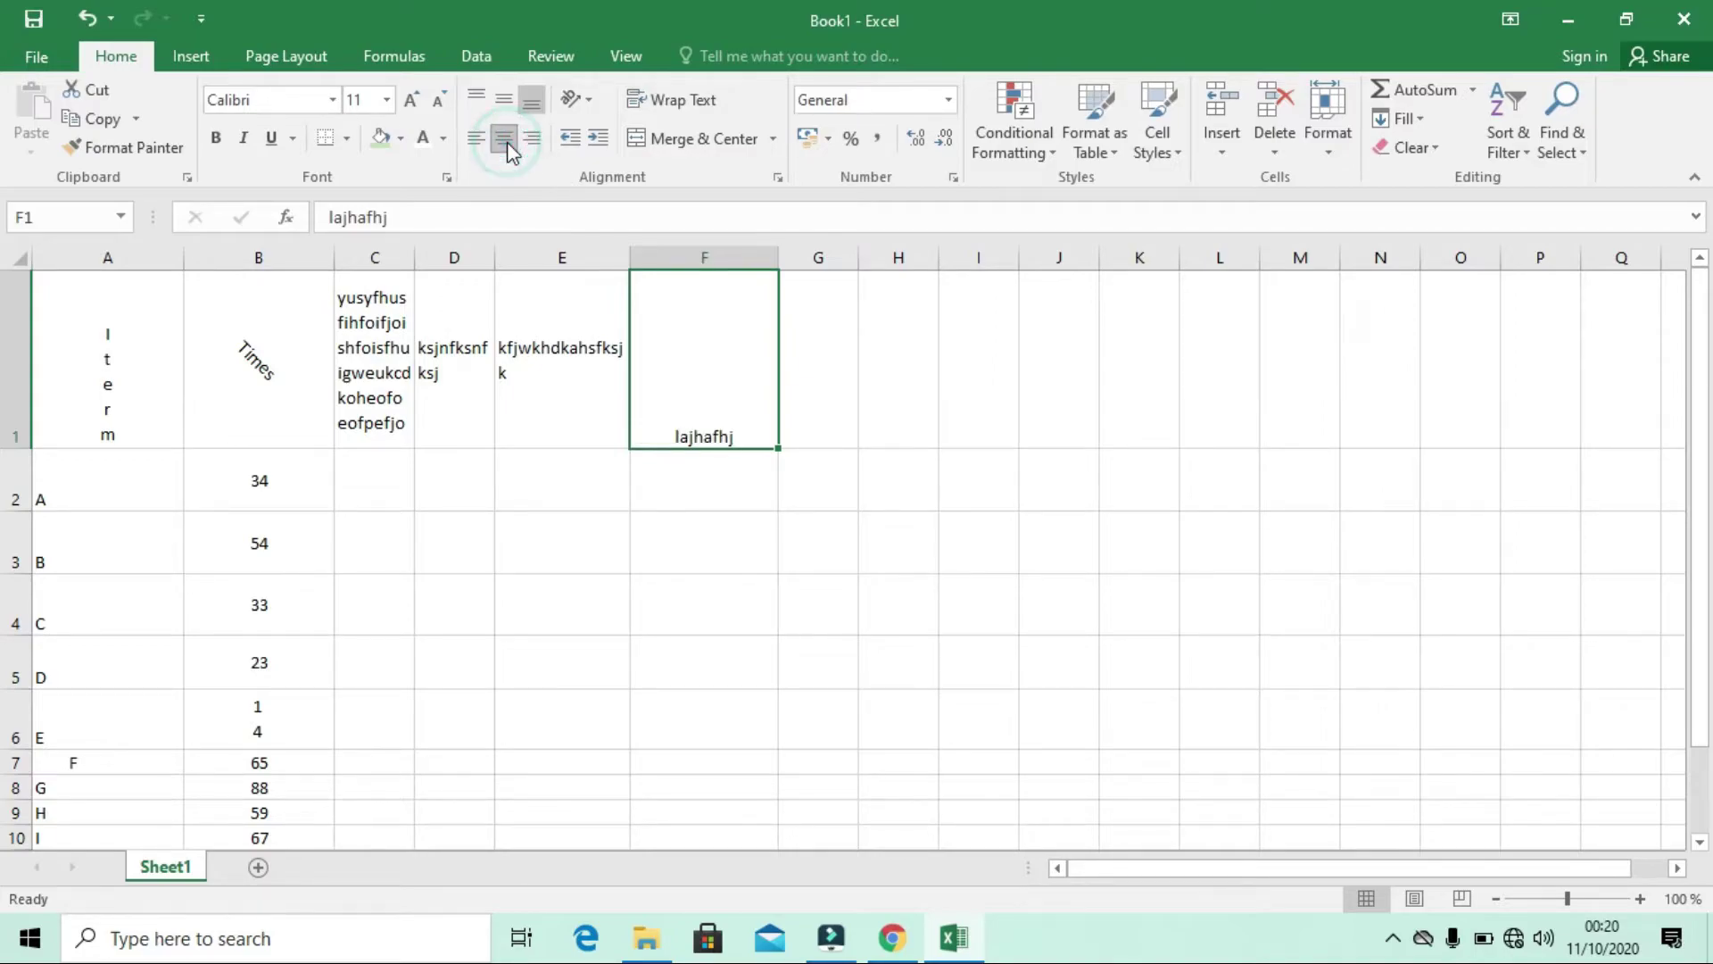
{"action": "left_click", "coordinate": [503, 104]}
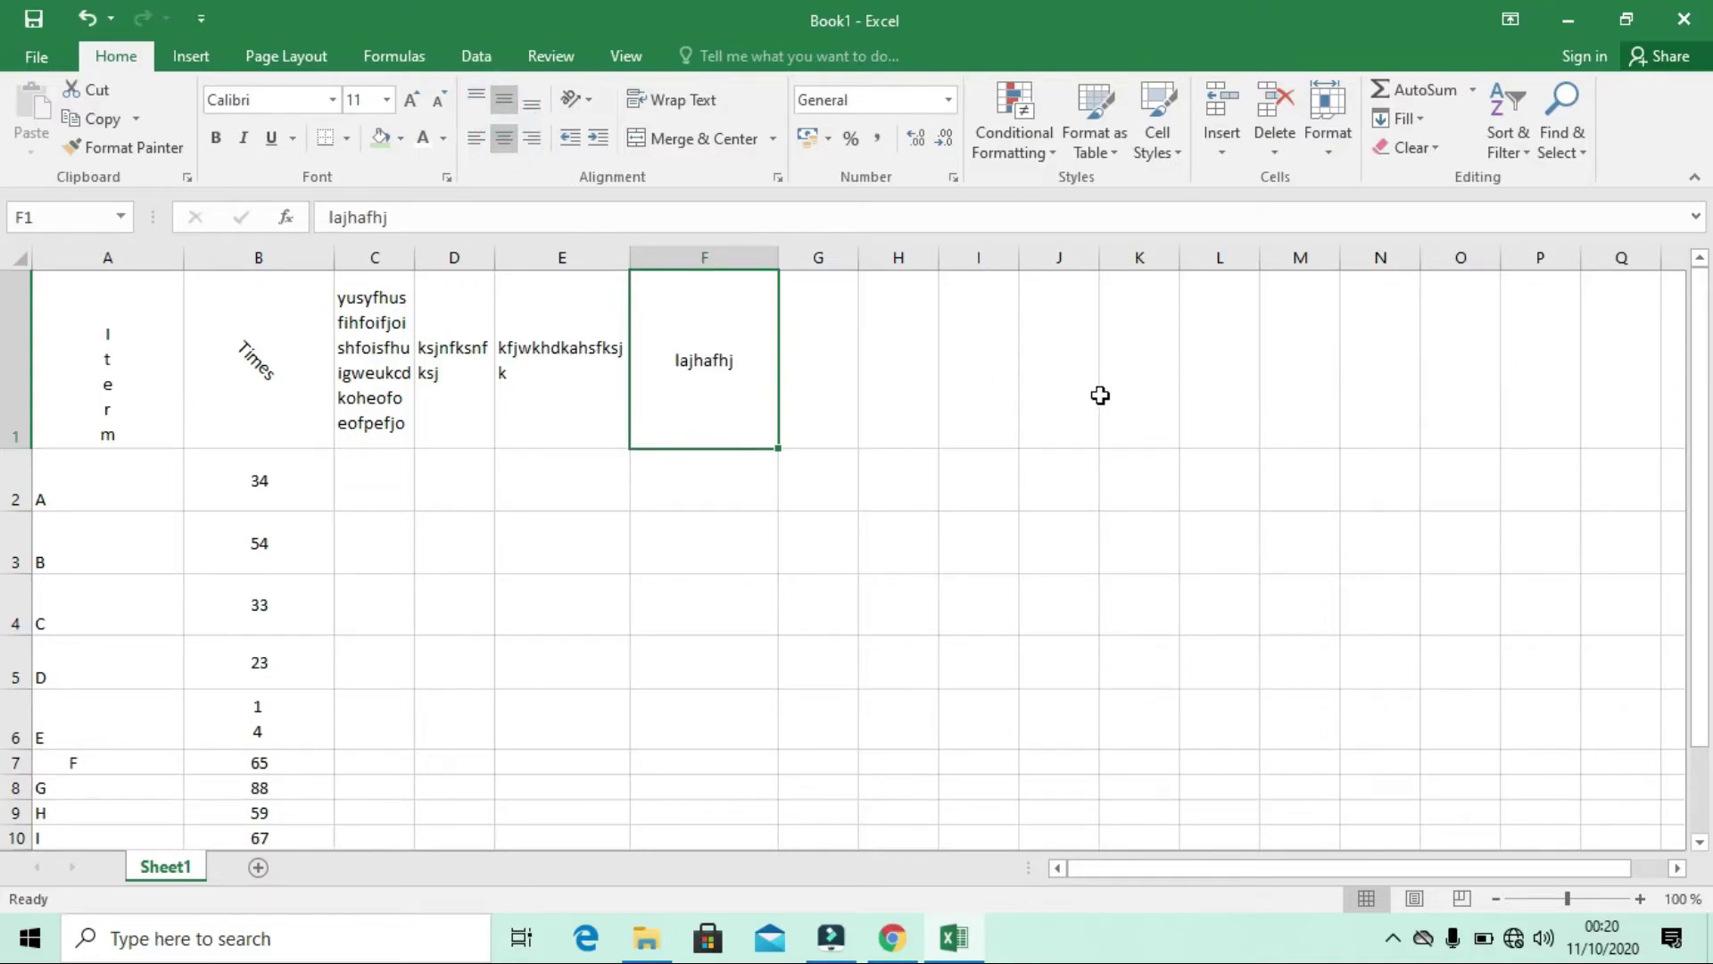
{"action": "left_click", "coordinate": [1098, 393]}
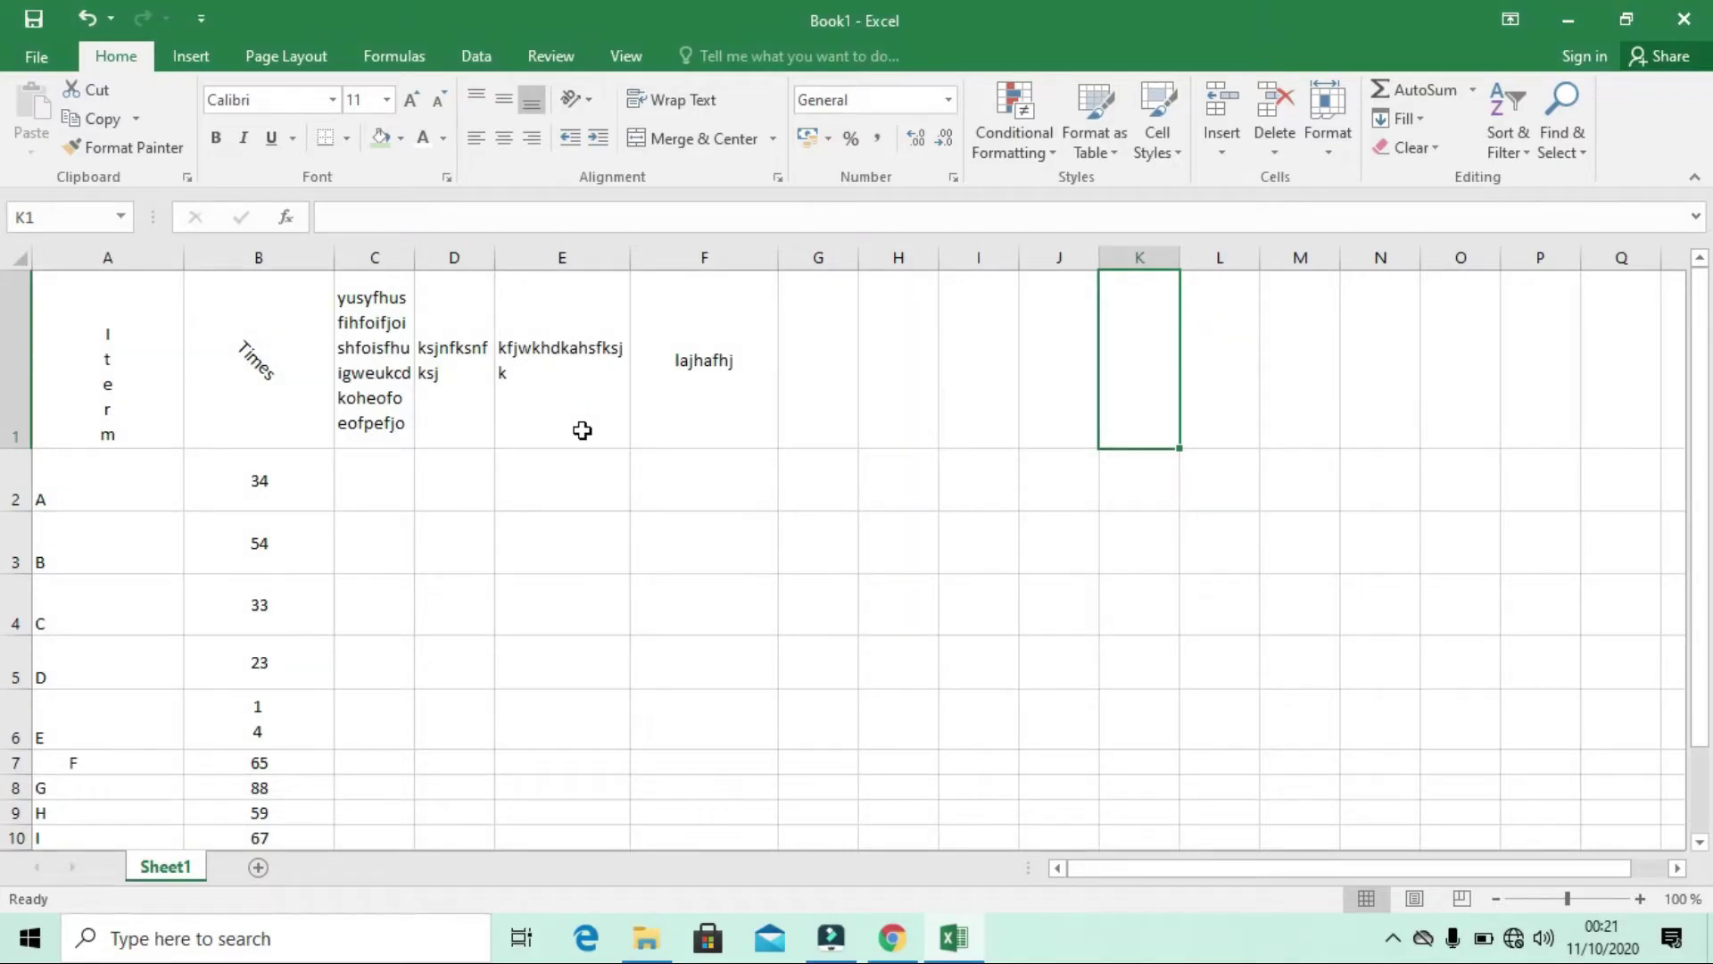
{"action": "scroll", "coordinate": [581, 430], "scroll_direction": "down", "scroll_amount": 2}
{"action": "scroll", "coordinate": [582, 430], "scroll_direction": "up", "scroll_amount": 2}
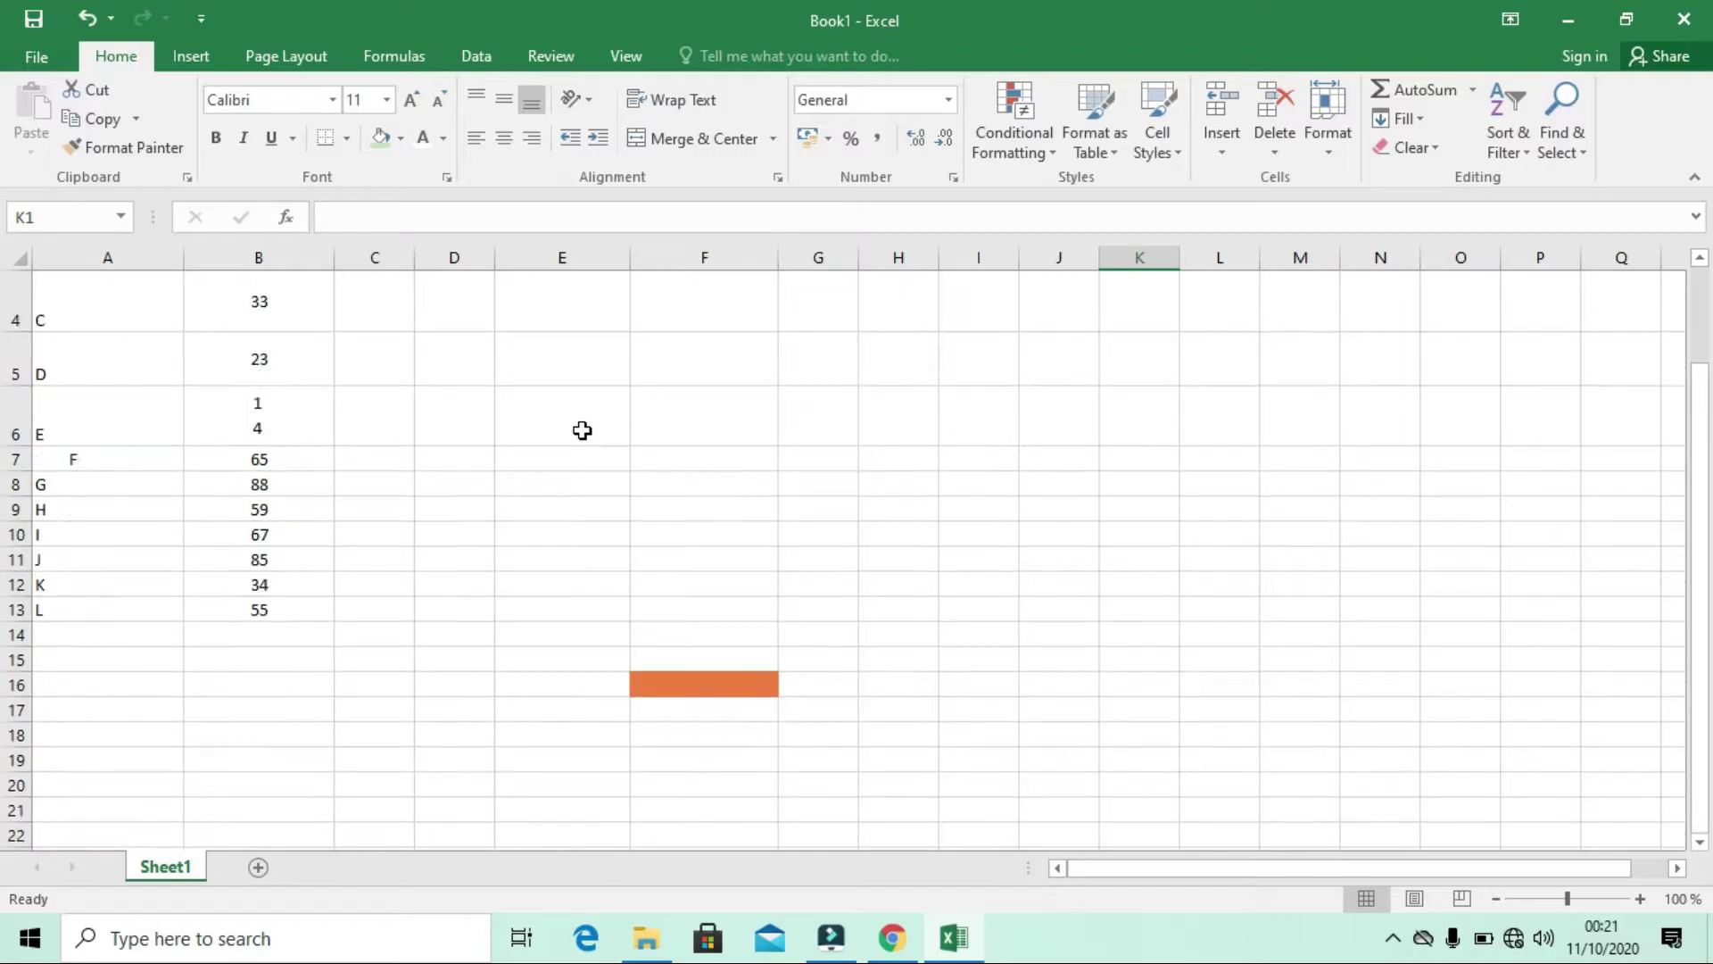
{"action": "left_click", "coordinate": [581, 501]}
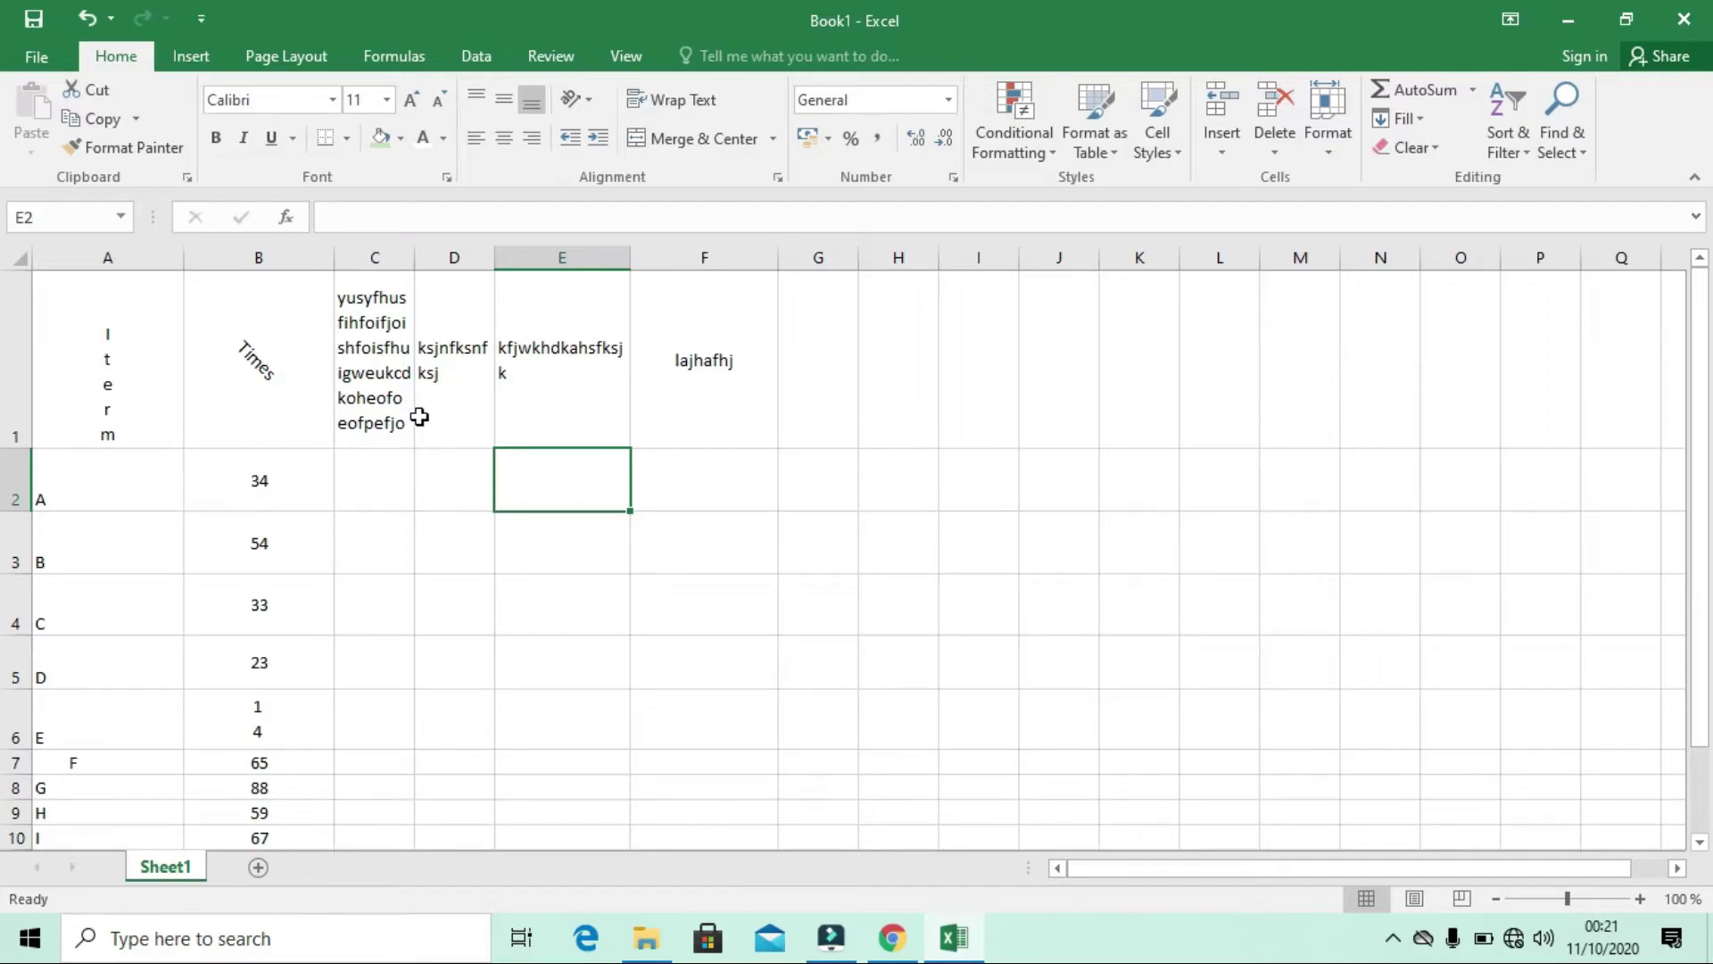
{"action": "left_click", "coordinate": [915, 387]}
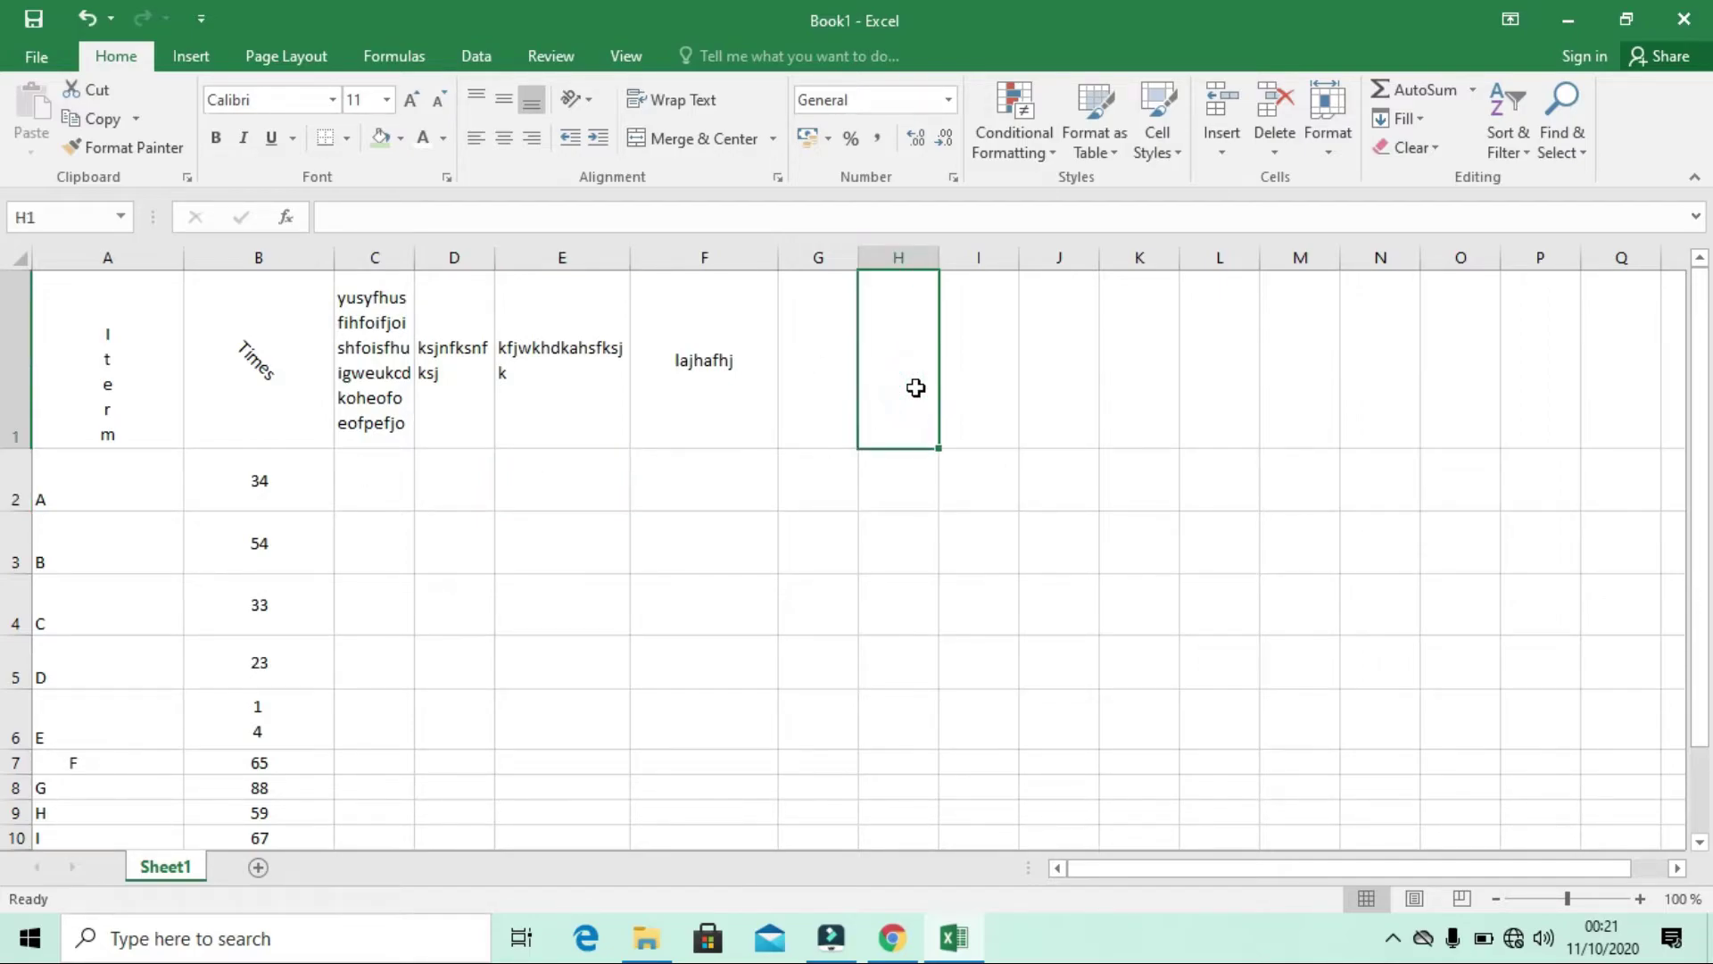
{"action": "type", "text": "numer"}
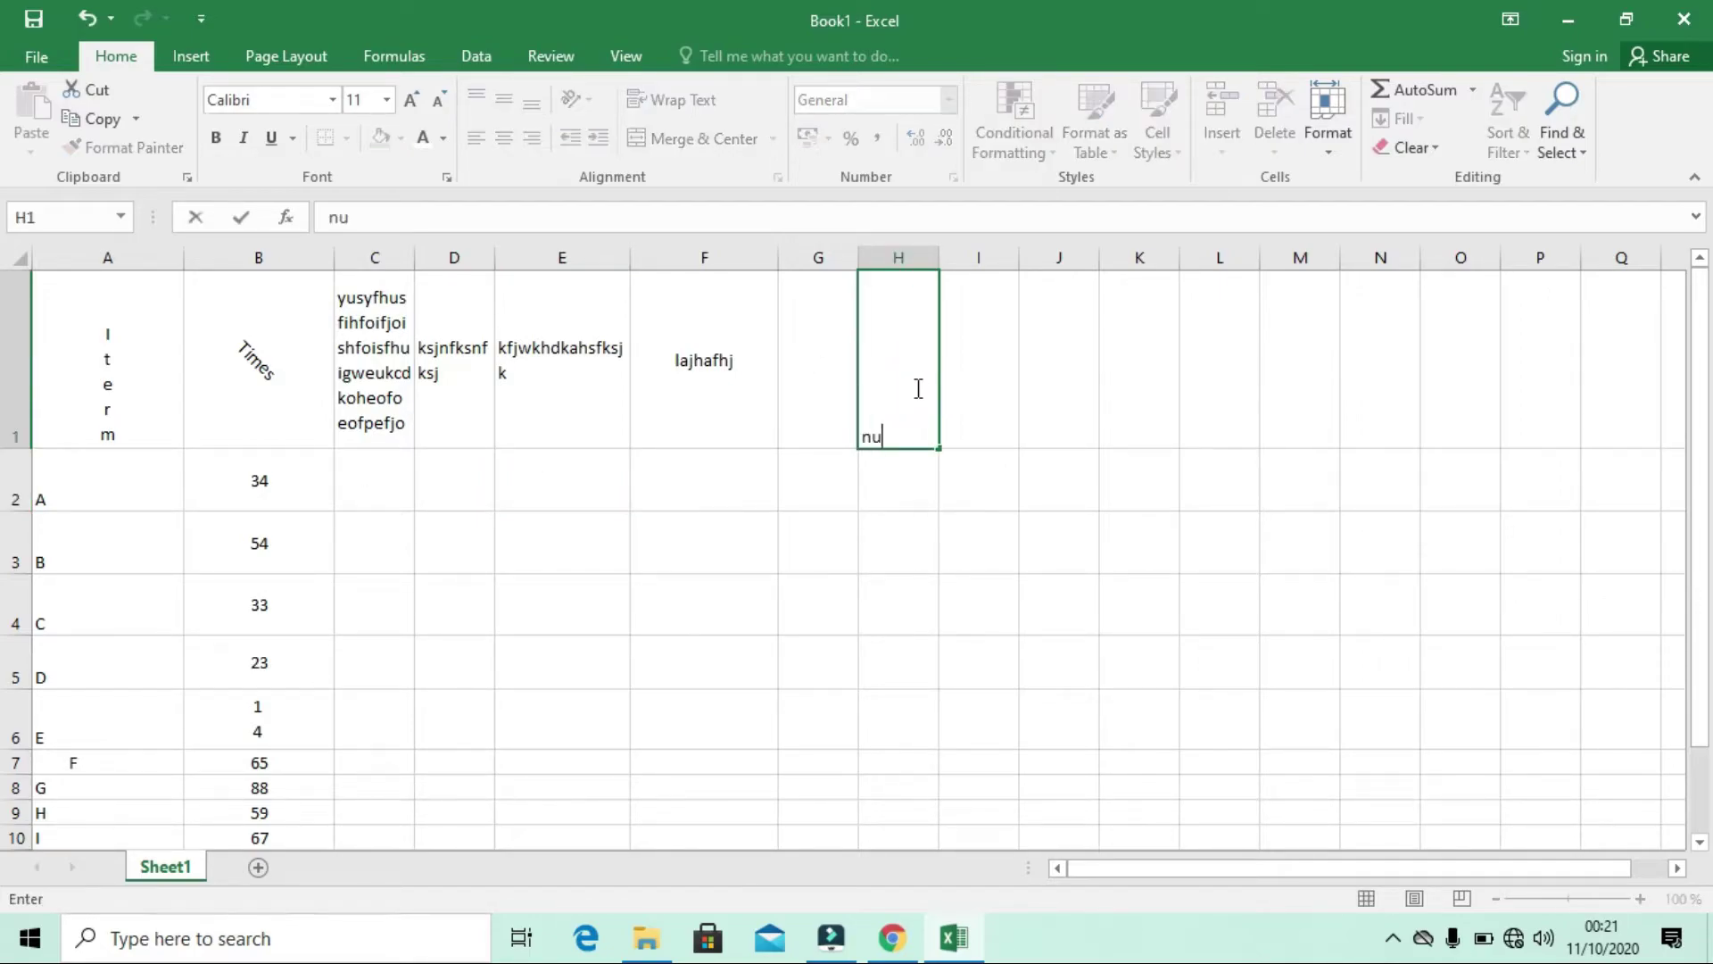
{"action": "key", "text": "BackSpace"}
{"action": "key", "text": "BackSpace"}
{"action": "key", "text": "BackSpace"}
Reduce the heights of rows 1 and 2 to roughly a single line of text each
{"action": "left_click", "coordinate": [20, 446]}
{"action": "left_click_drag", "start_coordinate": [19, 447], "coordinate": [16, 300]}
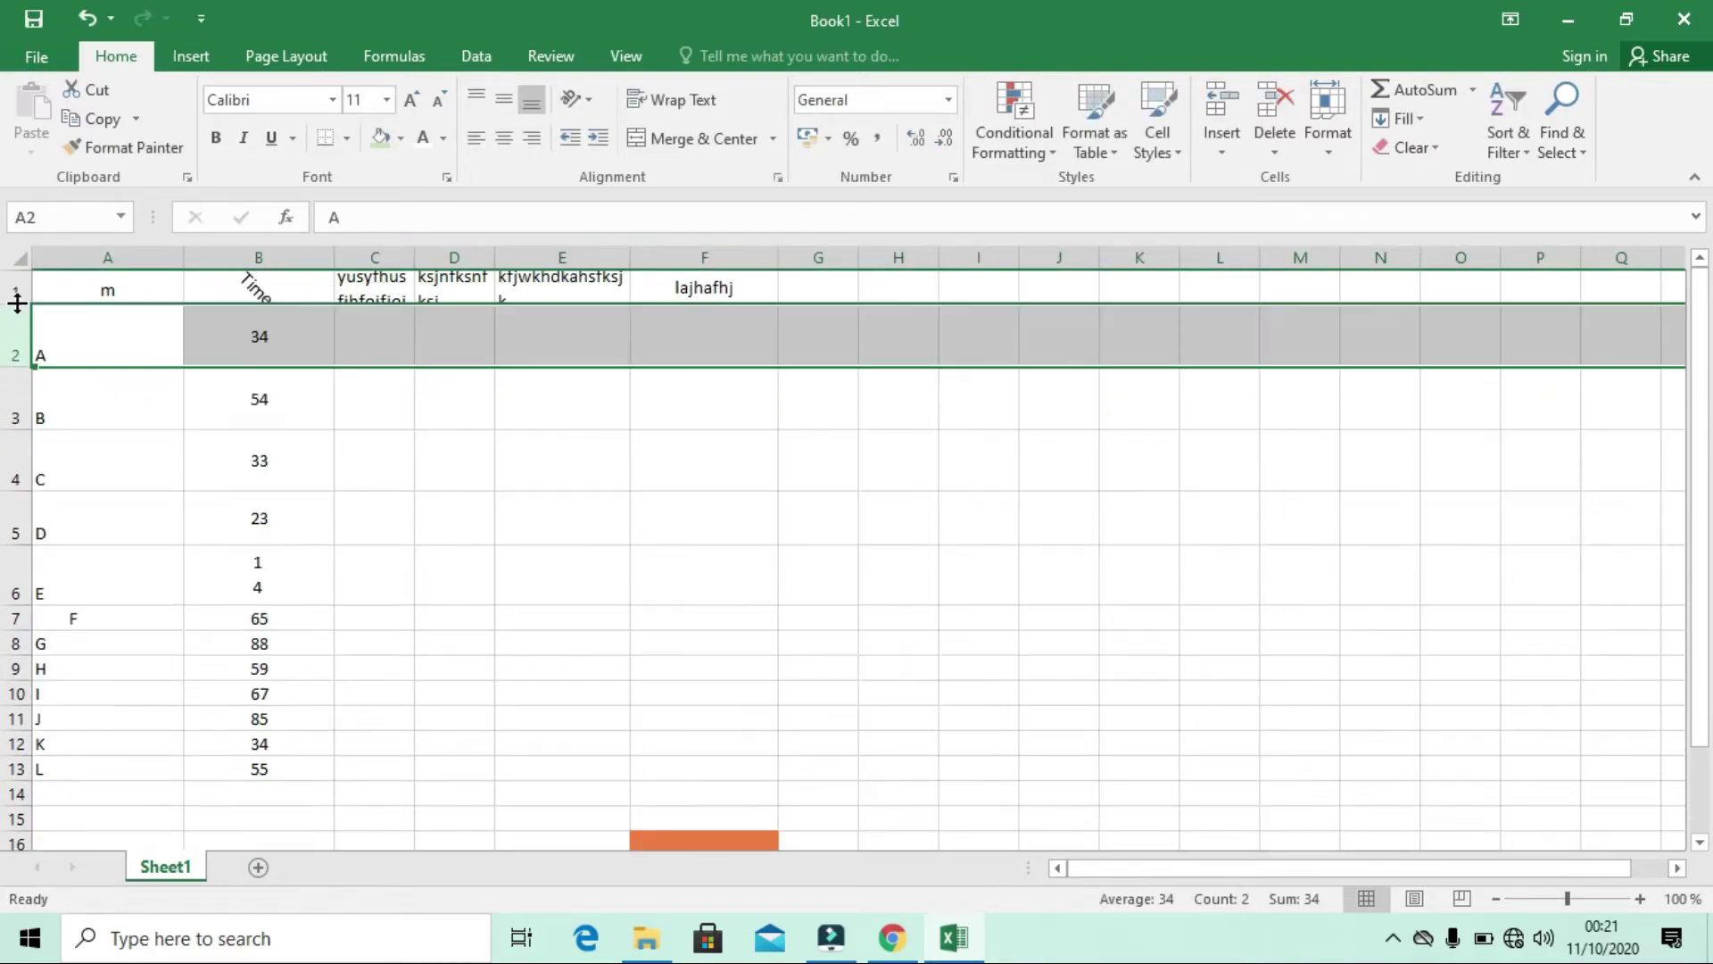
{"action": "left_click_drag", "start_coordinate": [20, 364], "coordinate": [19, 333]}
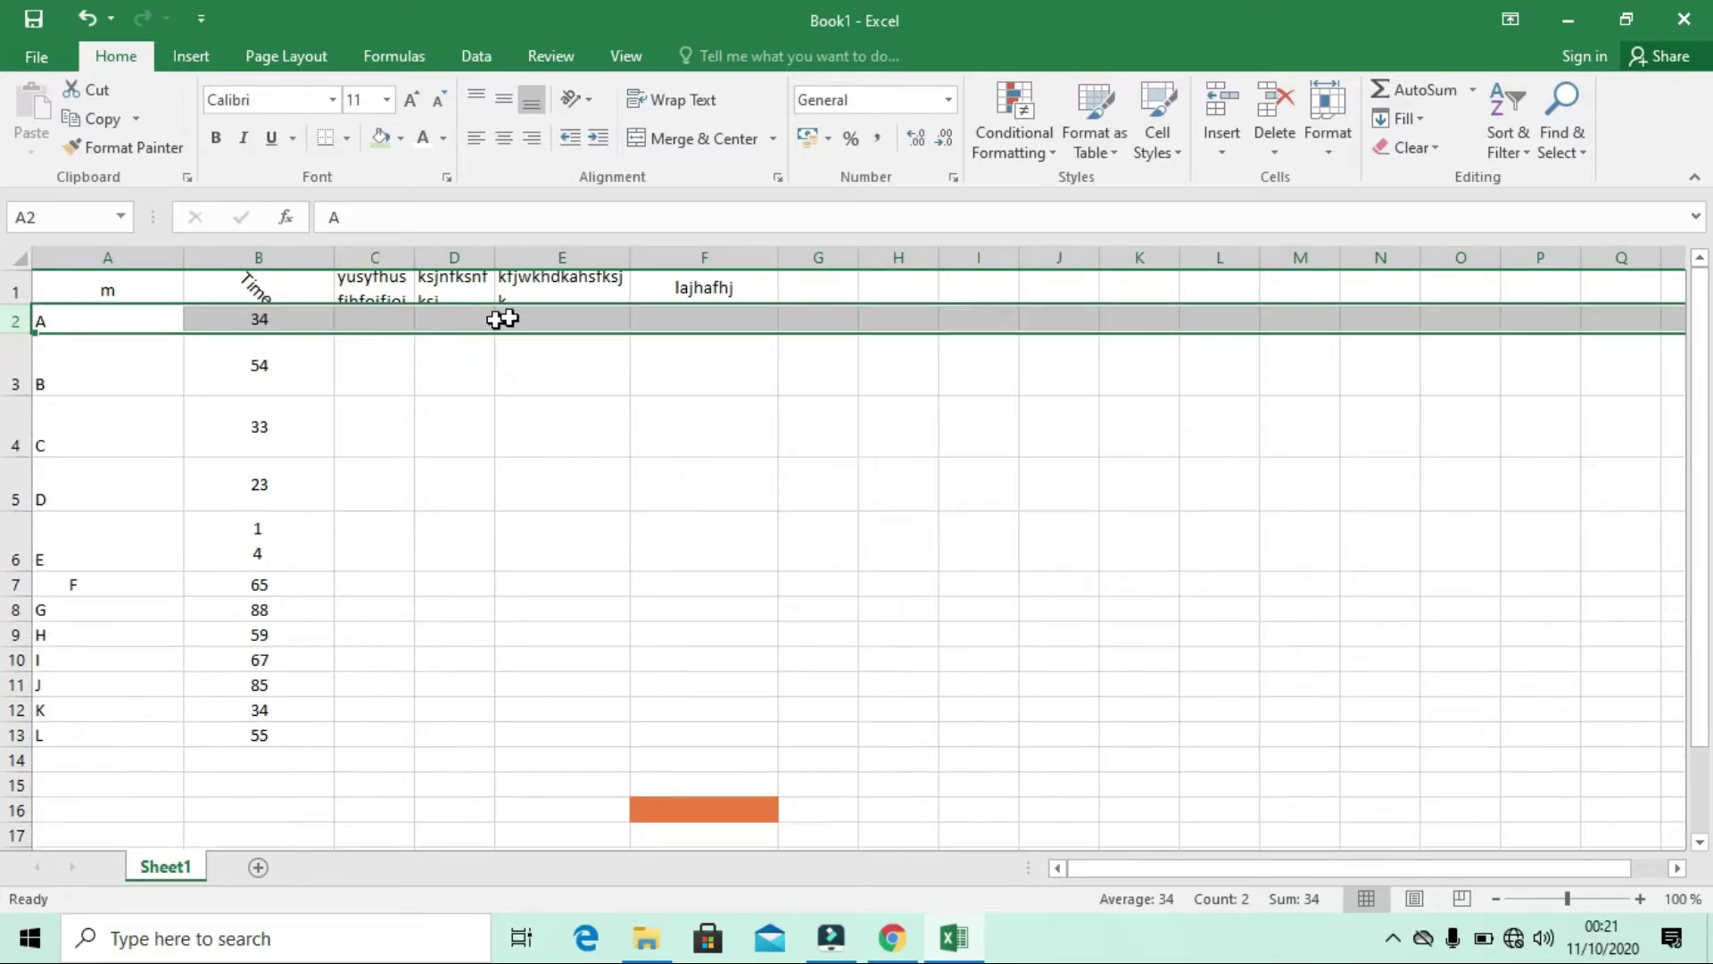
Enter the title "Table 1" in cell G1, with the labels "Names" in G2 and "Numbers" in G3
{"action": "left_click", "coordinate": [818, 286]}
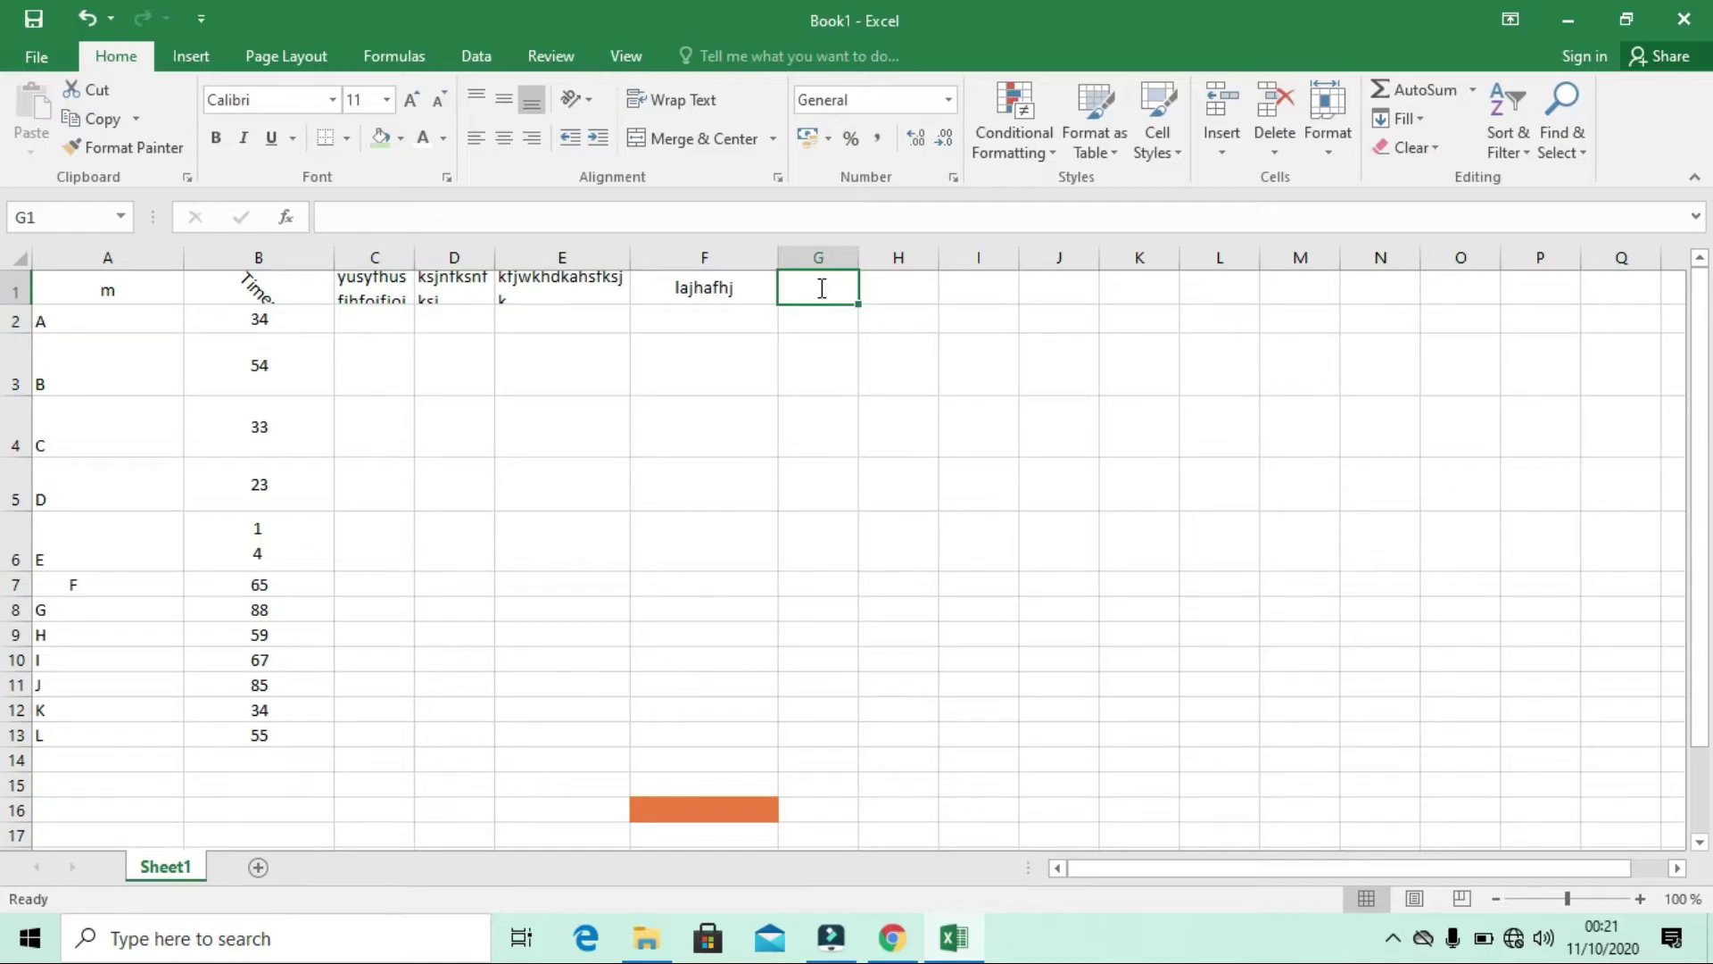
{"action": "type", "text": "Table"}
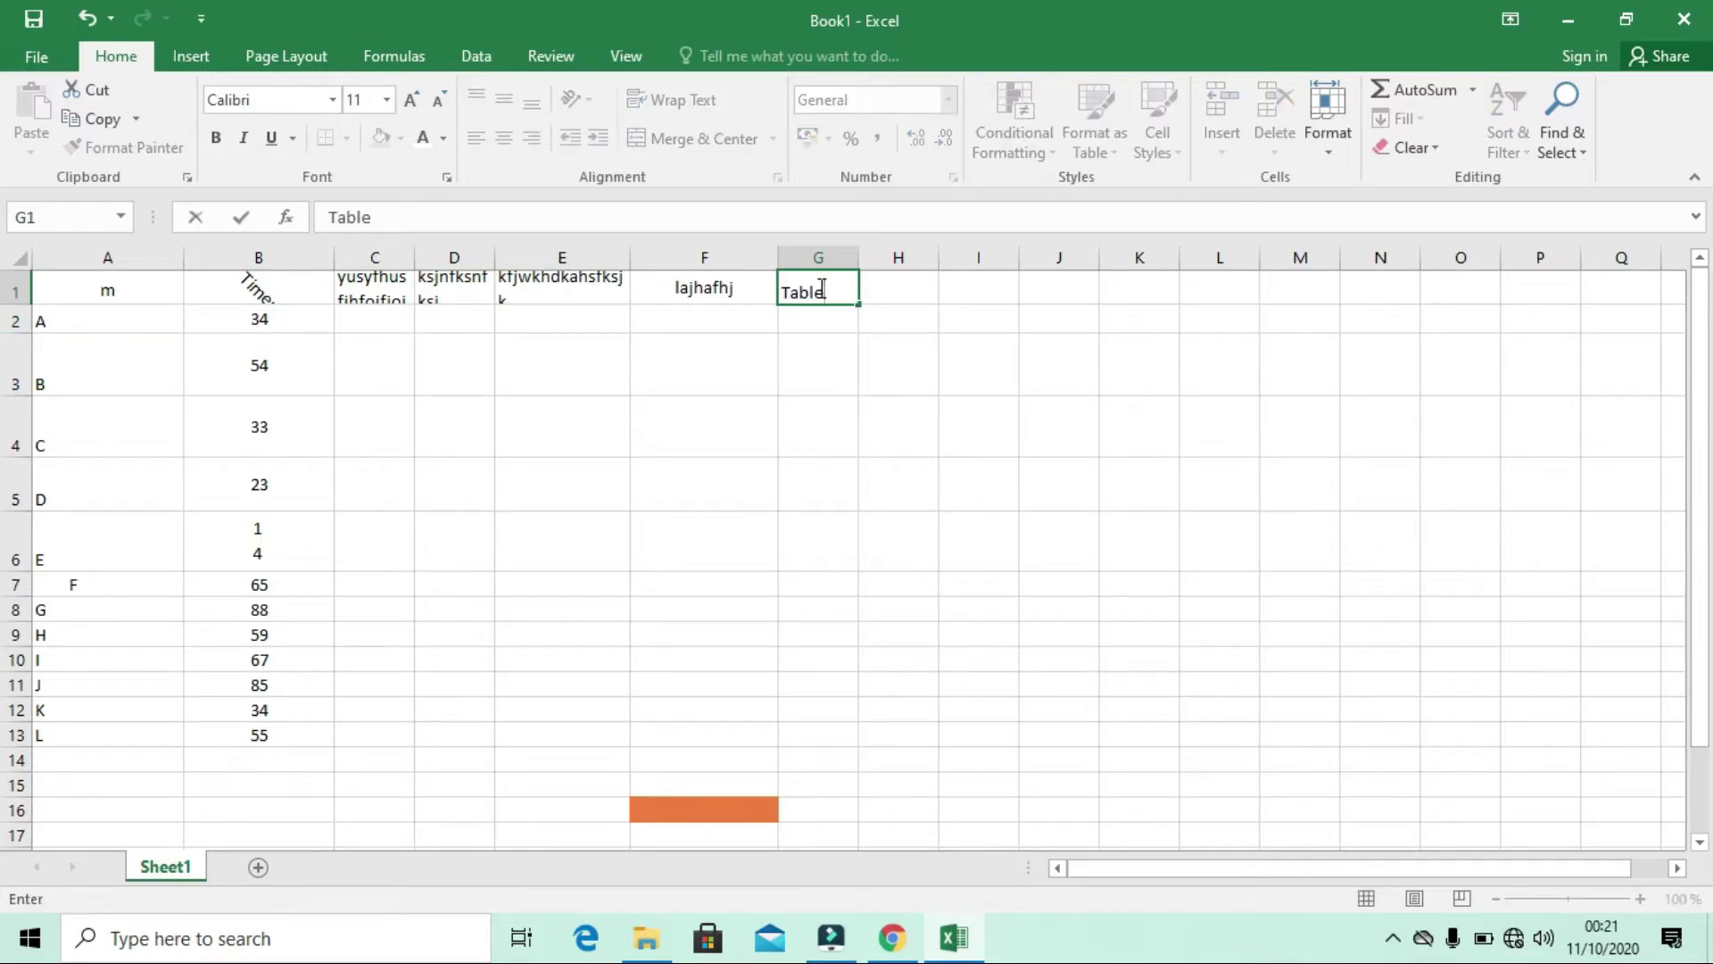
{"action": "type", "text": " 1"}
{"action": "left_click", "coordinate": [827, 320]}
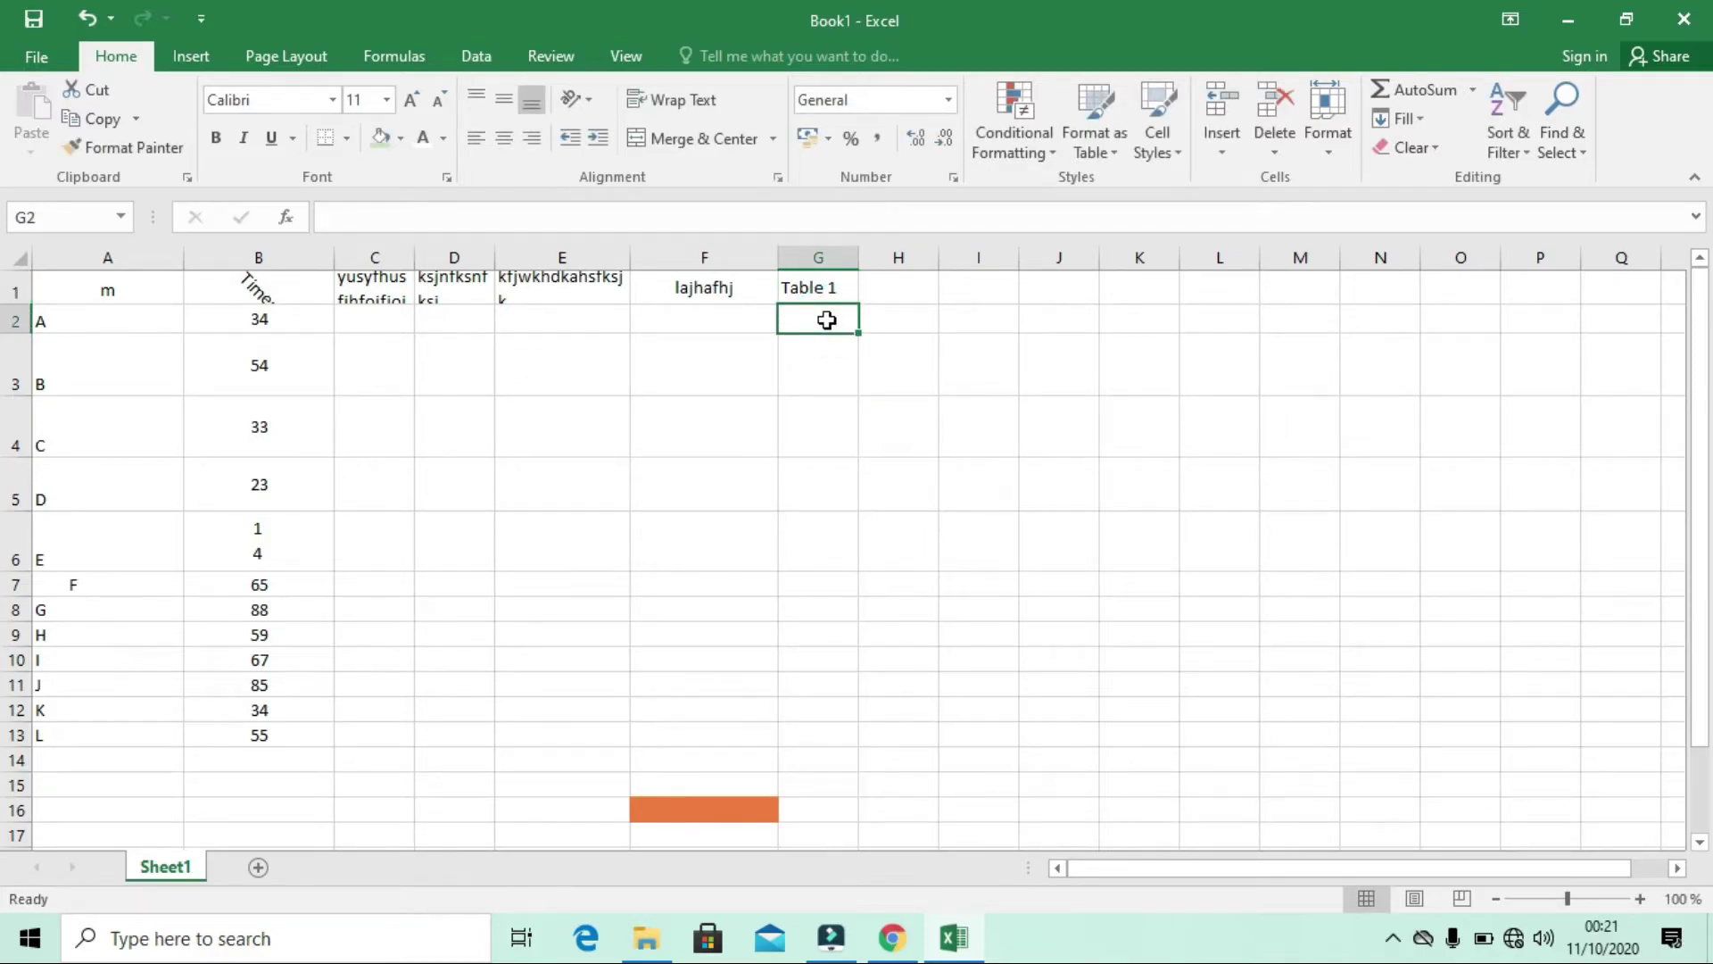
{"action": "type", "text": "Names"}
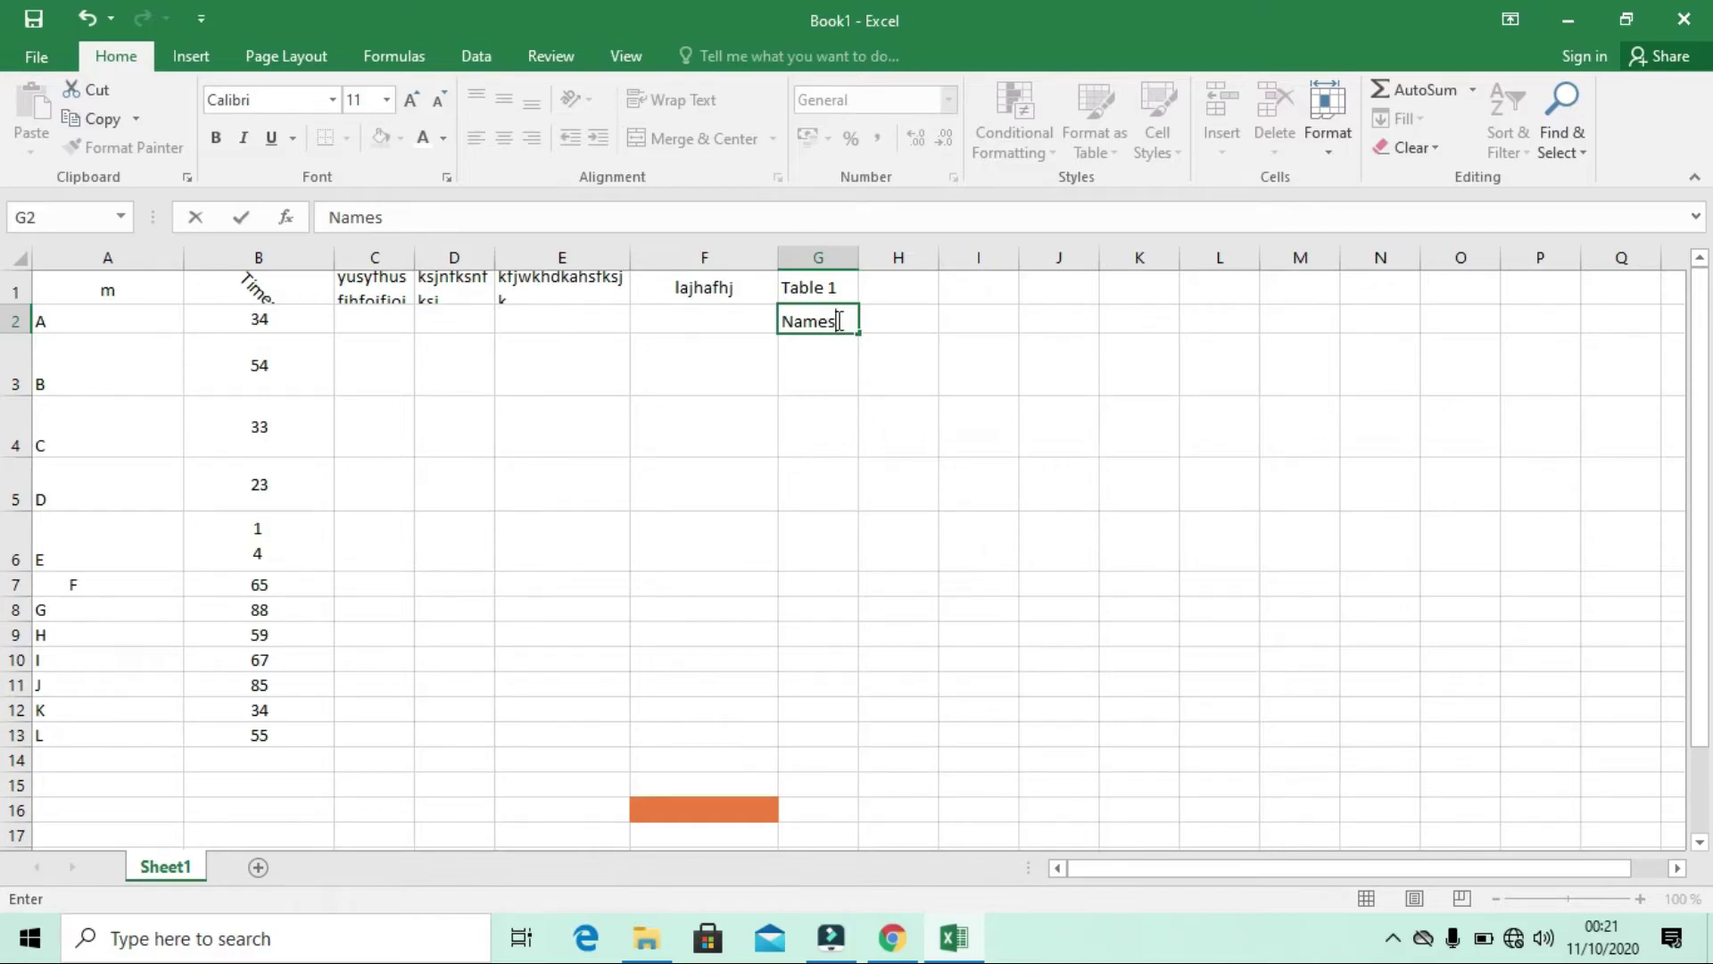
{"action": "left_click", "coordinate": [824, 351]}
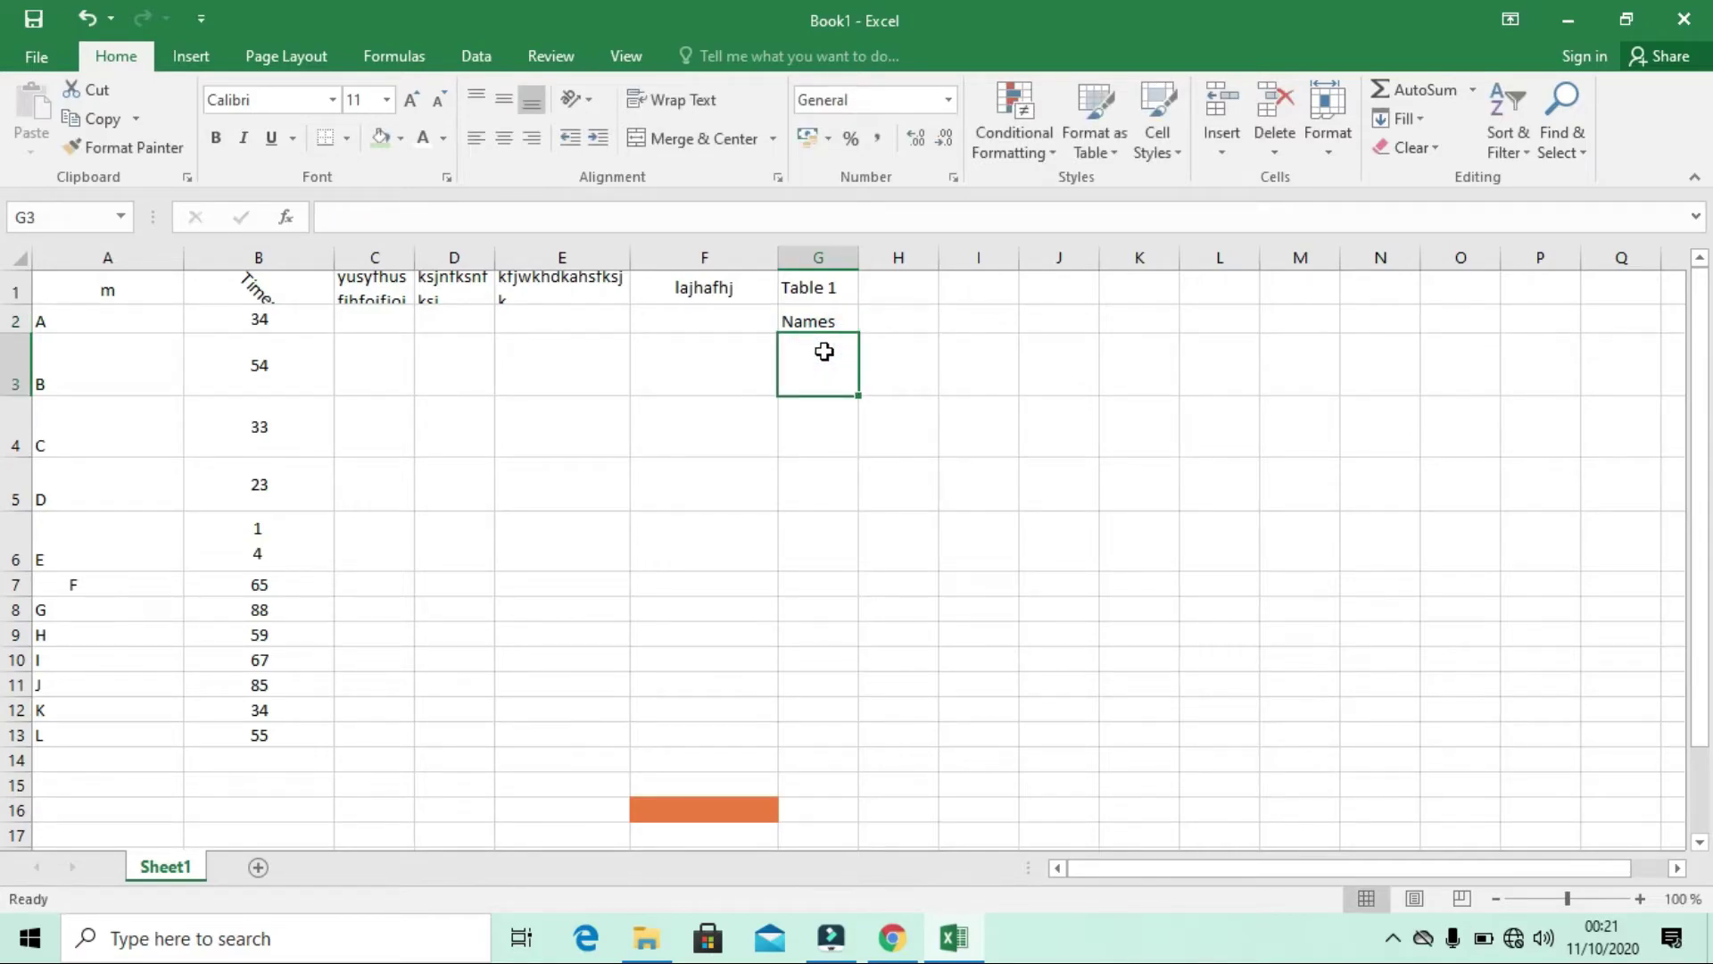
{"action": "type", "text": "Numbers"}
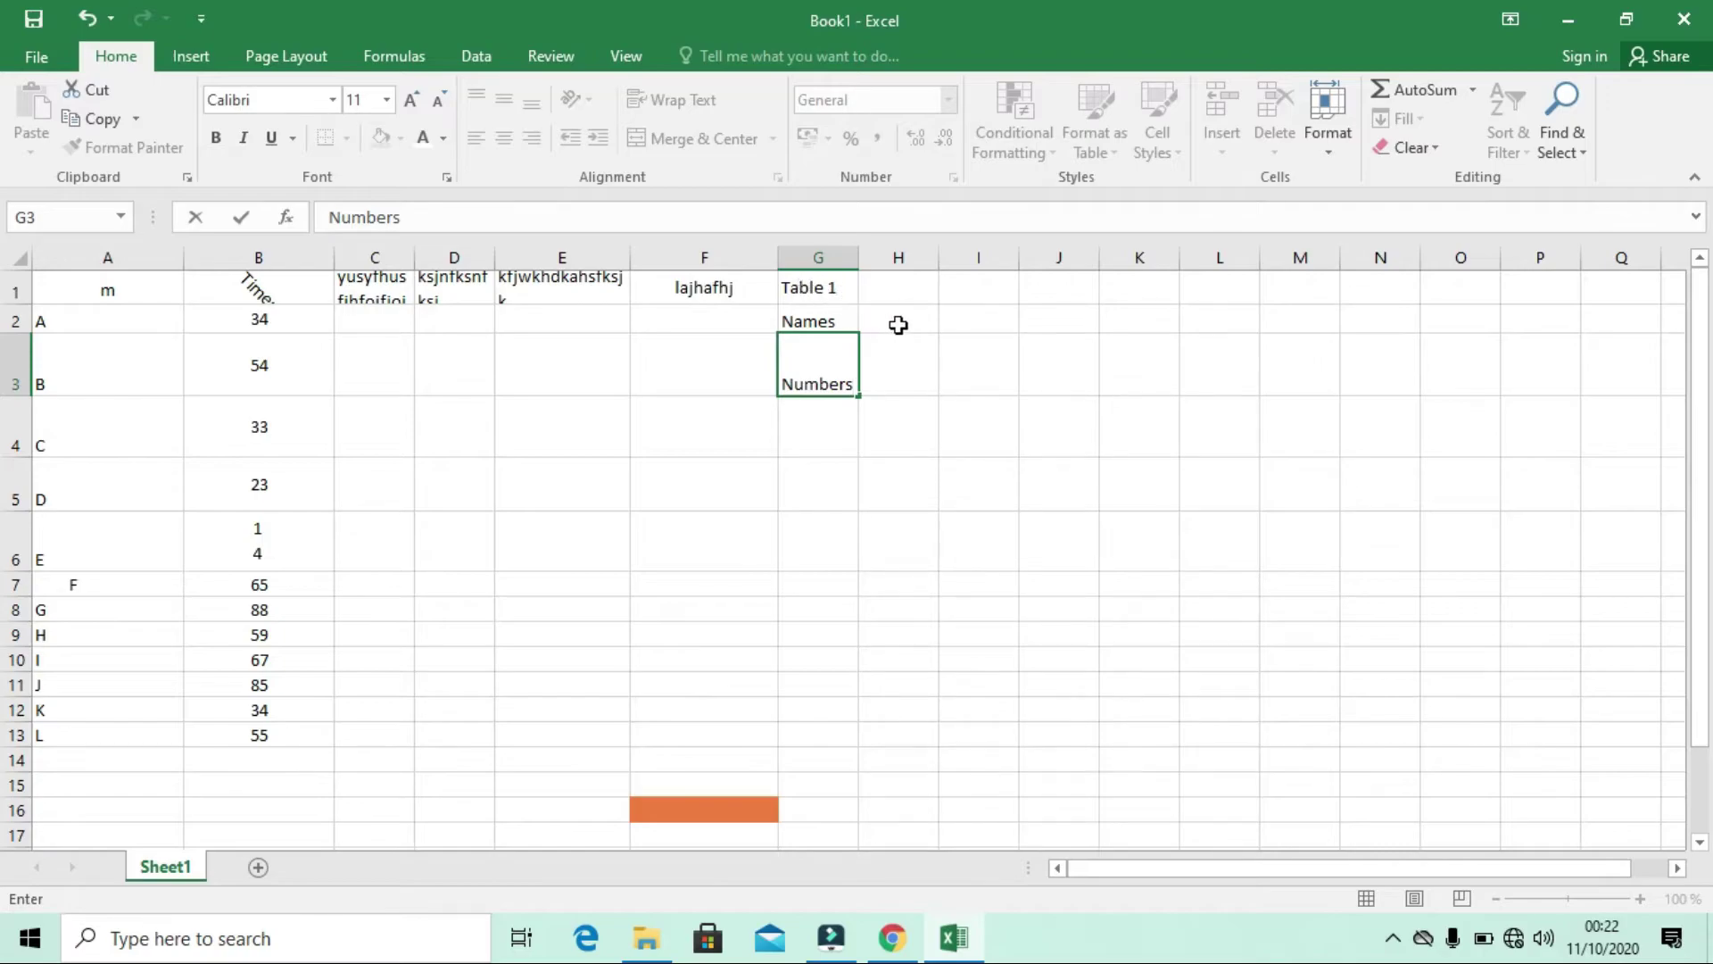
Add the column headings "Age" in cell H2 and "Size" in cell I2
{"action": "left_click", "coordinate": [899, 325]}
{"action": "type", "text": "Age"}
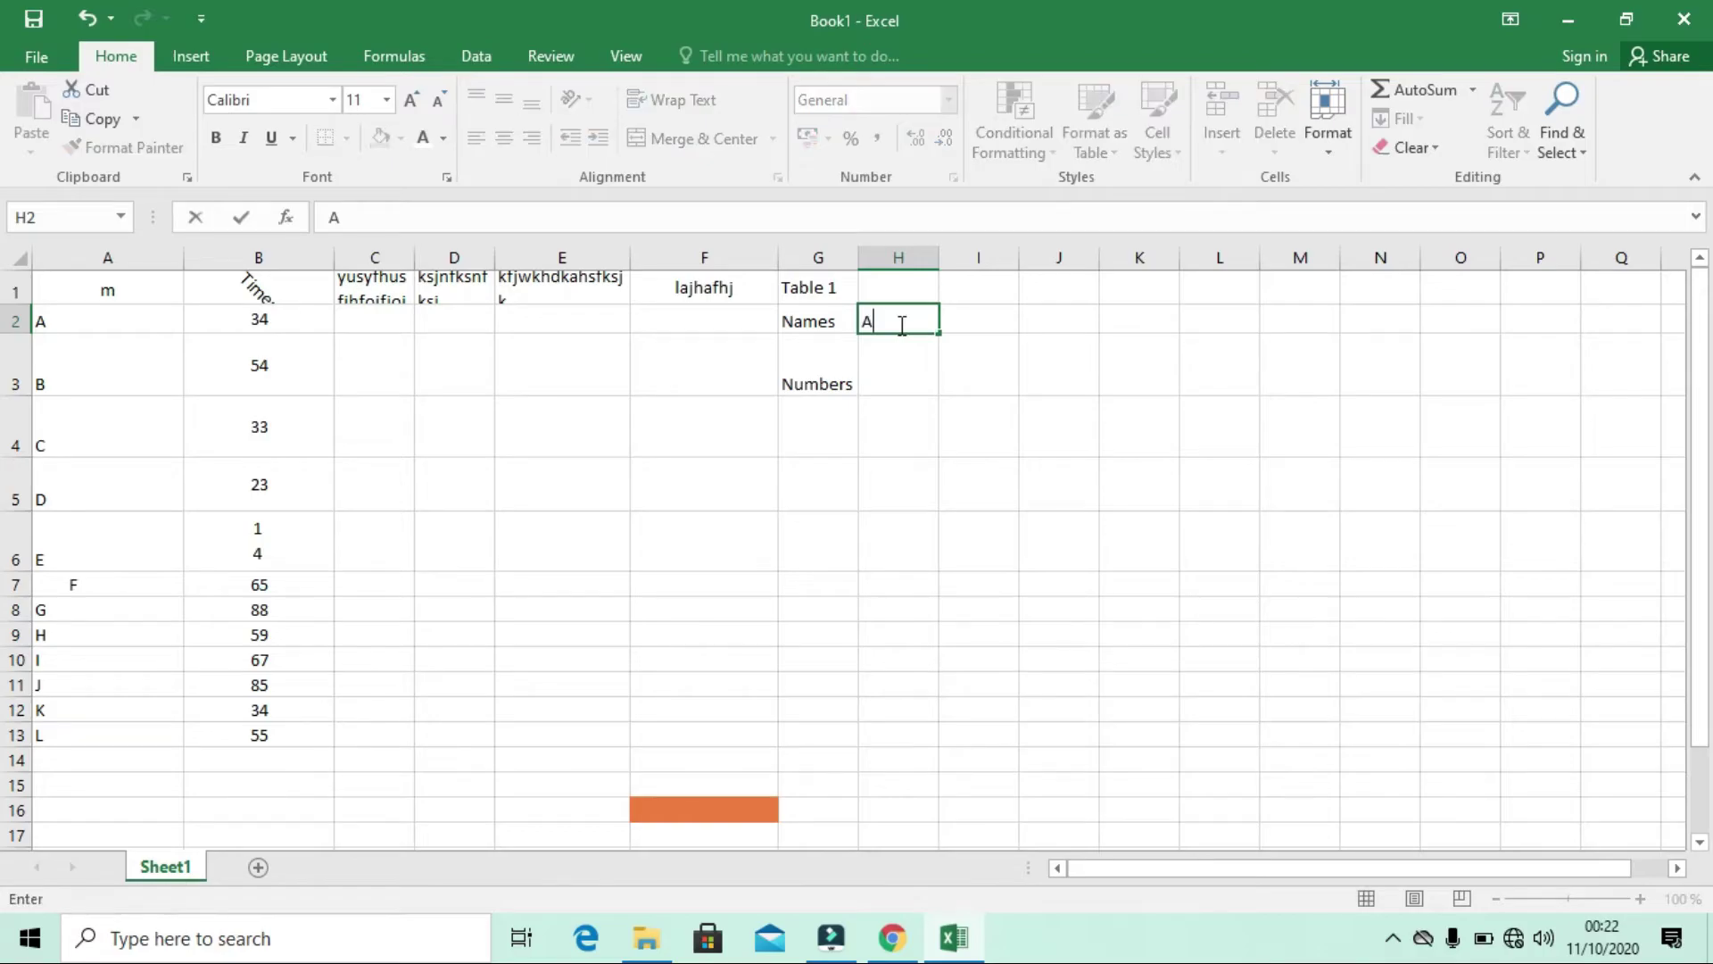
{"action": "left_click", "coordinate": [998, 323]}
{"action": "type", "text": "Size"}
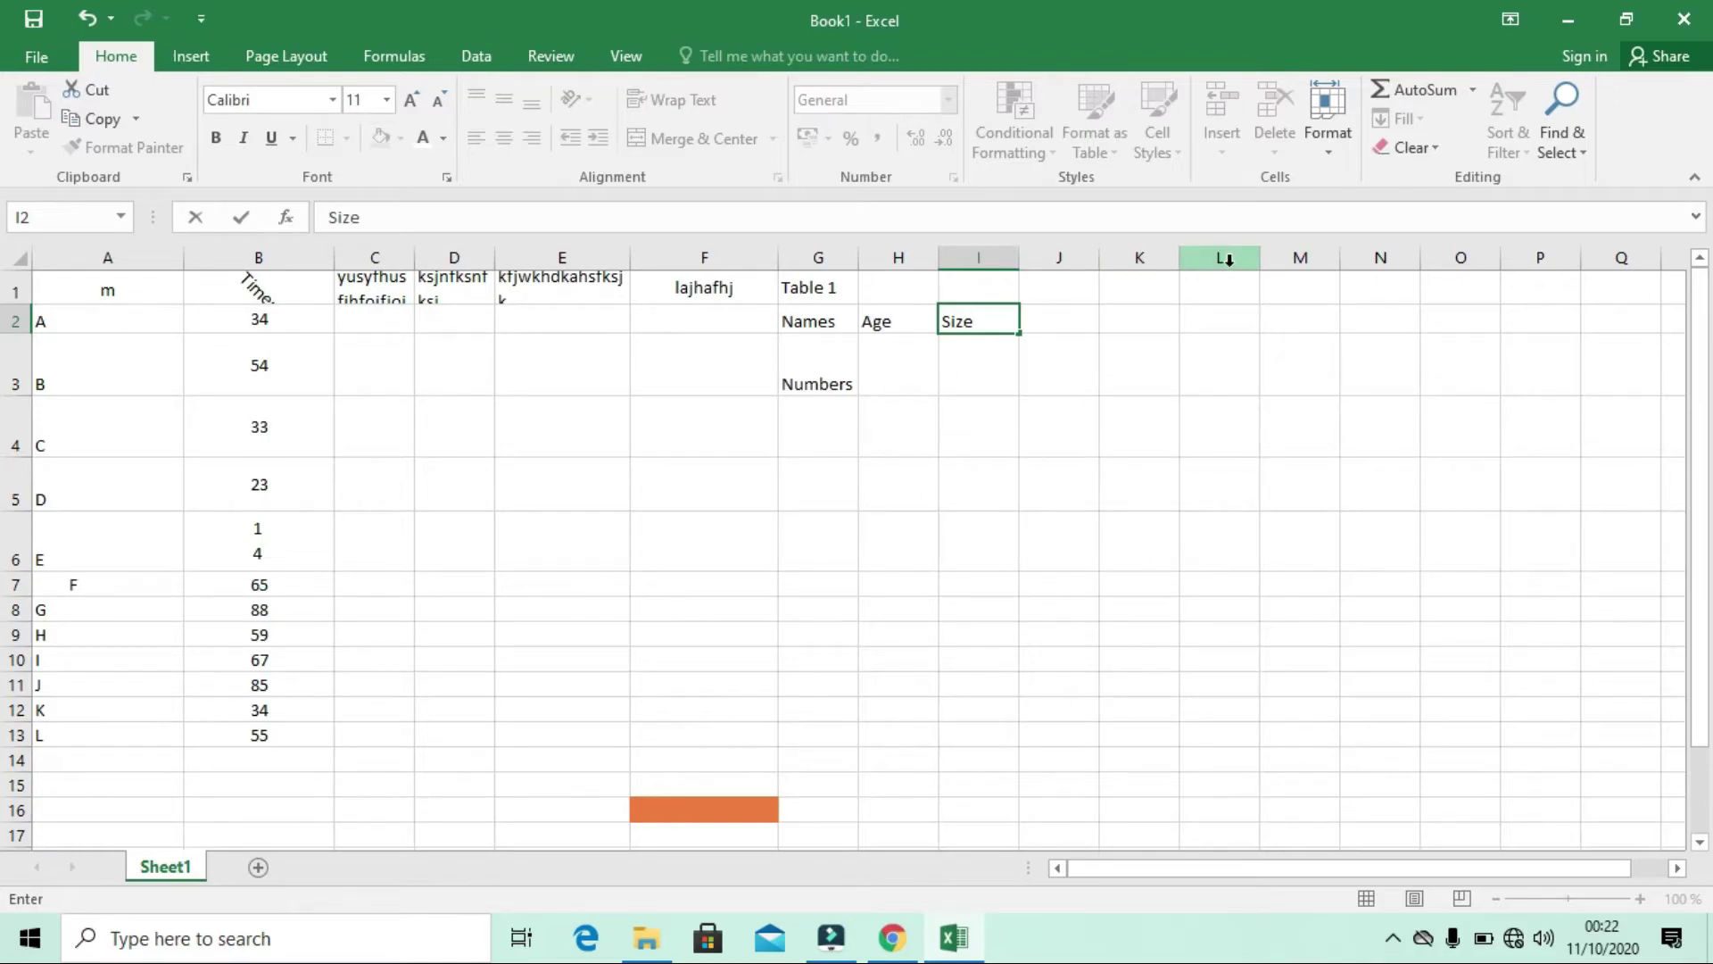
{"action": "left_click", "coordinate": [1135, 440]}
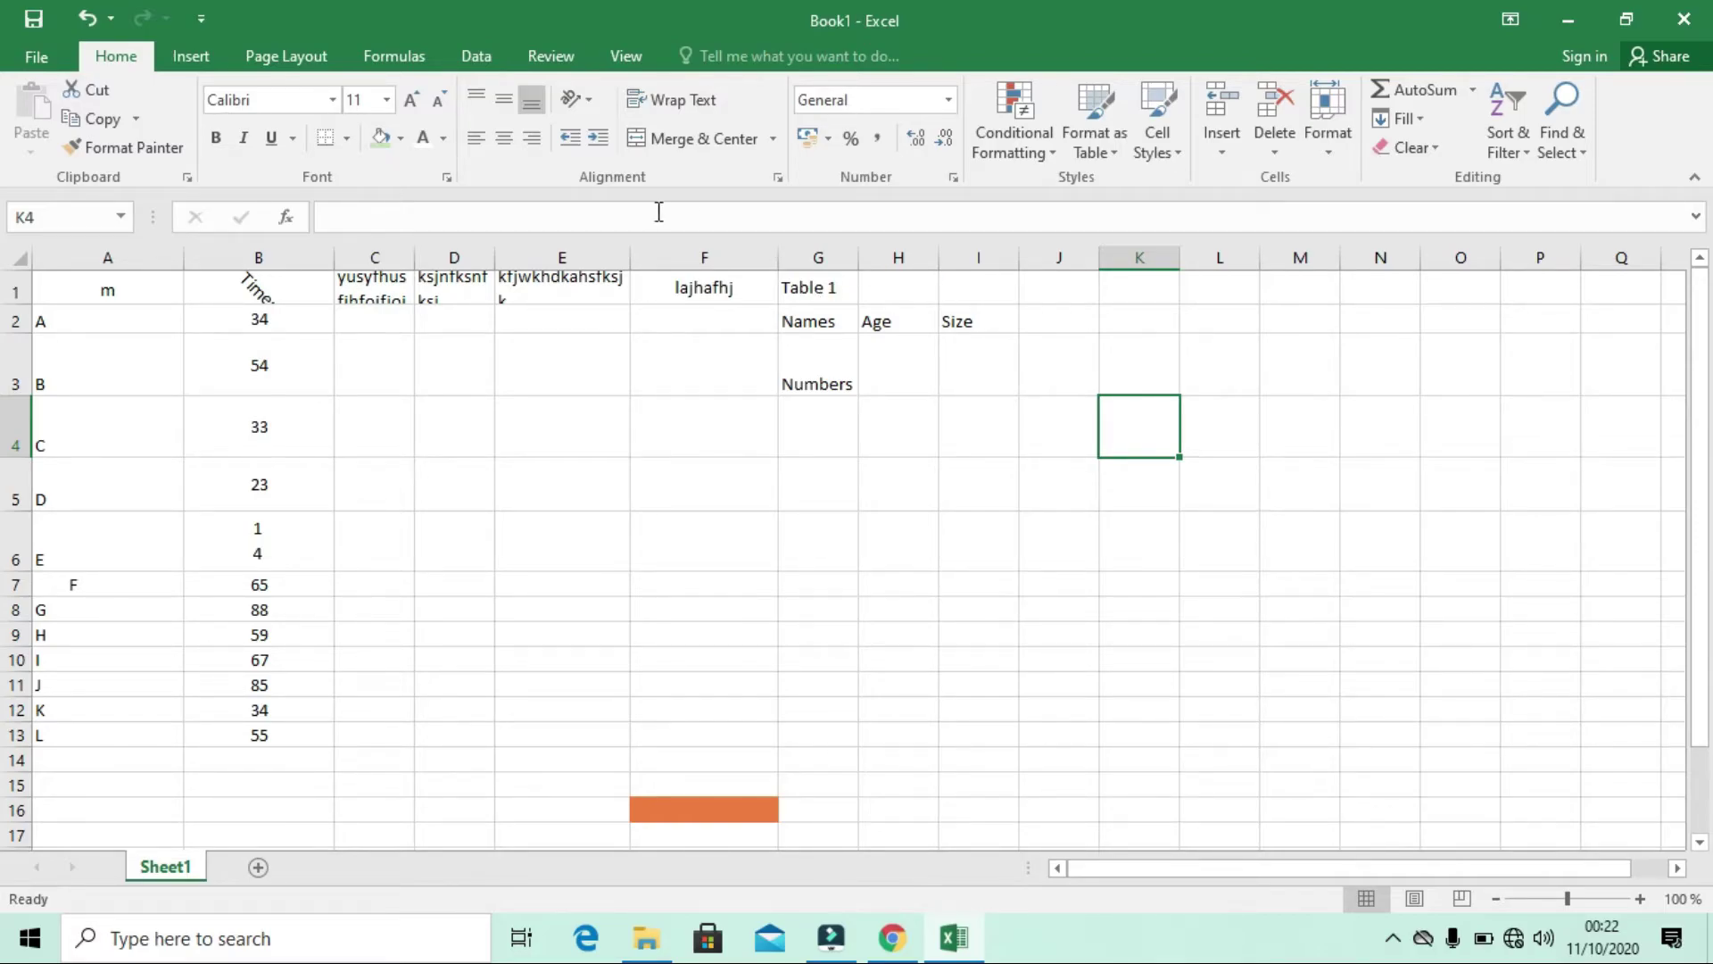
Merge and center the "Table 1" title across cells G1 to I1
{"action": "left_click_drag", "start_coordinate": [997, 289], "coordinate": [830, 287]}
{"action": "left_click", "coordinate": [677, 139]}
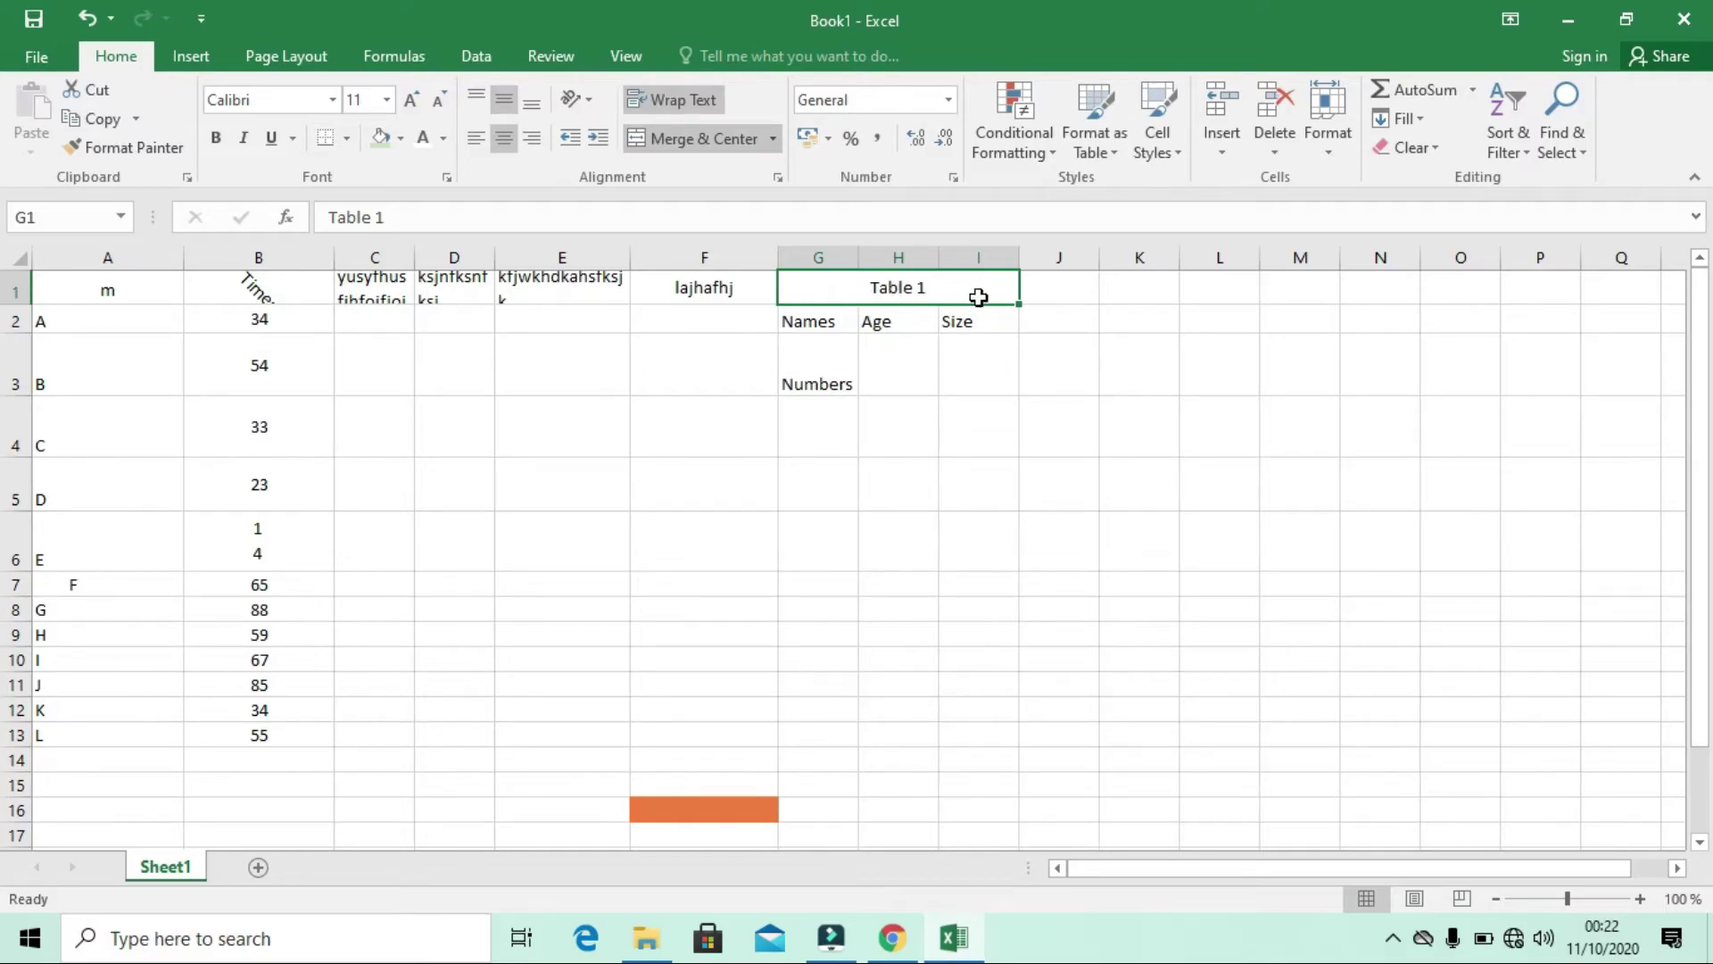
{"action": "left_click", "coordinate": [1002, 433]}
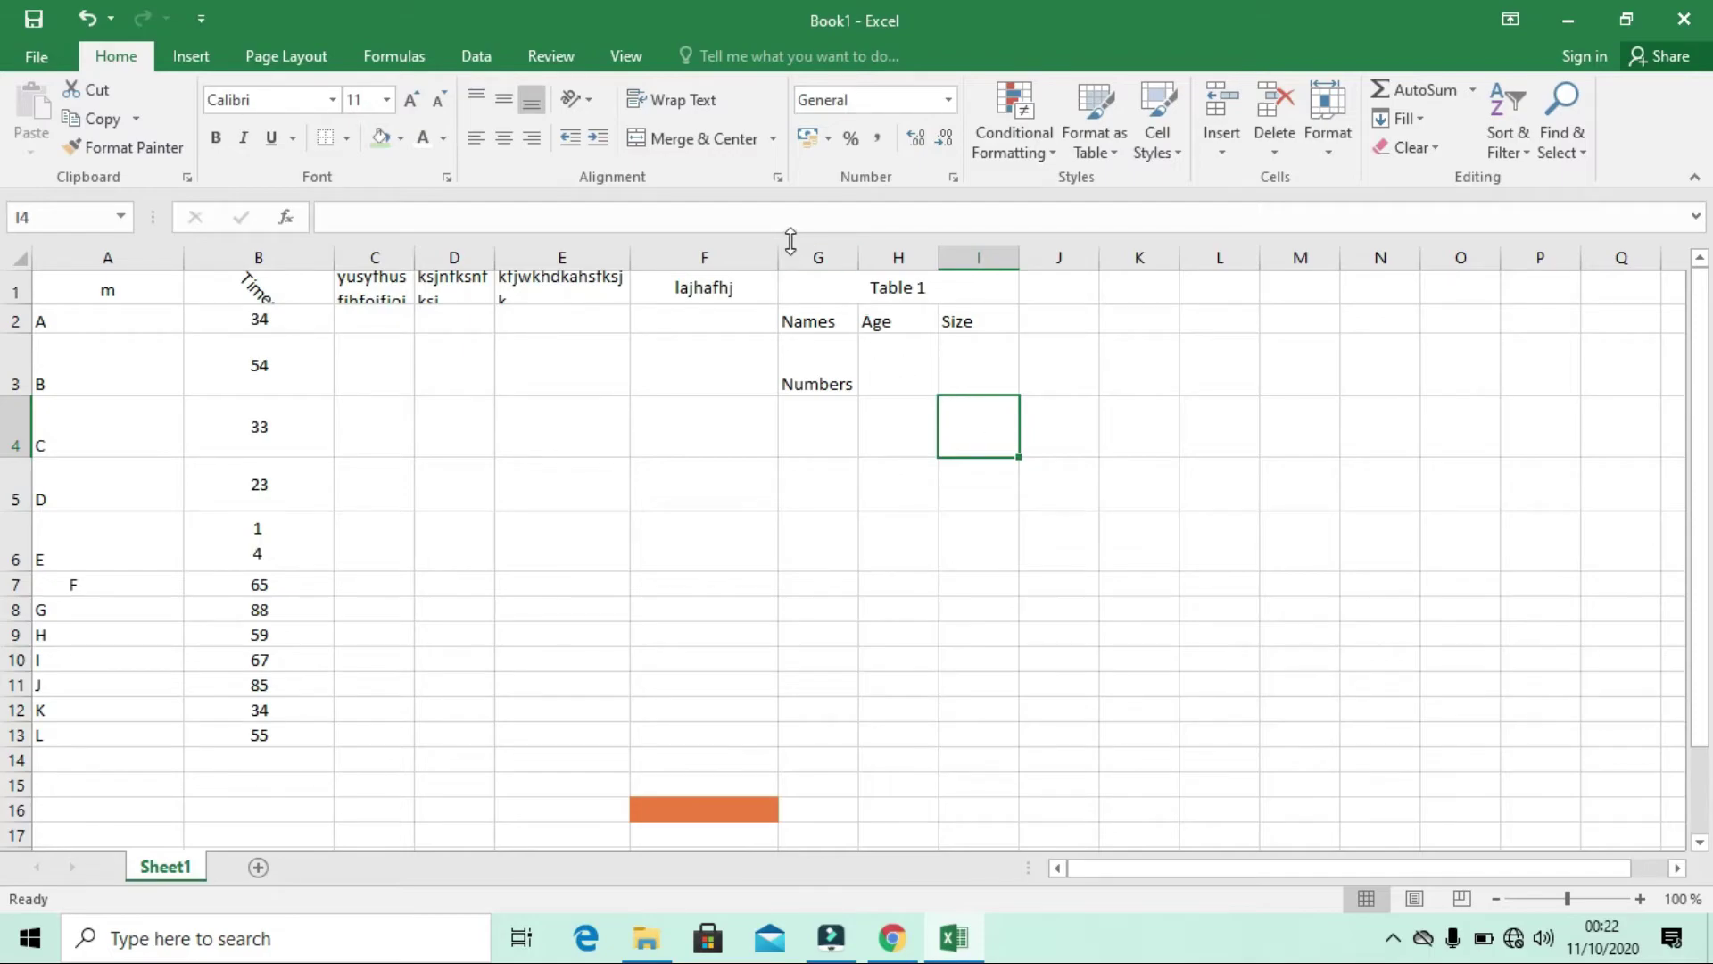
{"action": "left_click", "coordinate": [907, 289]}
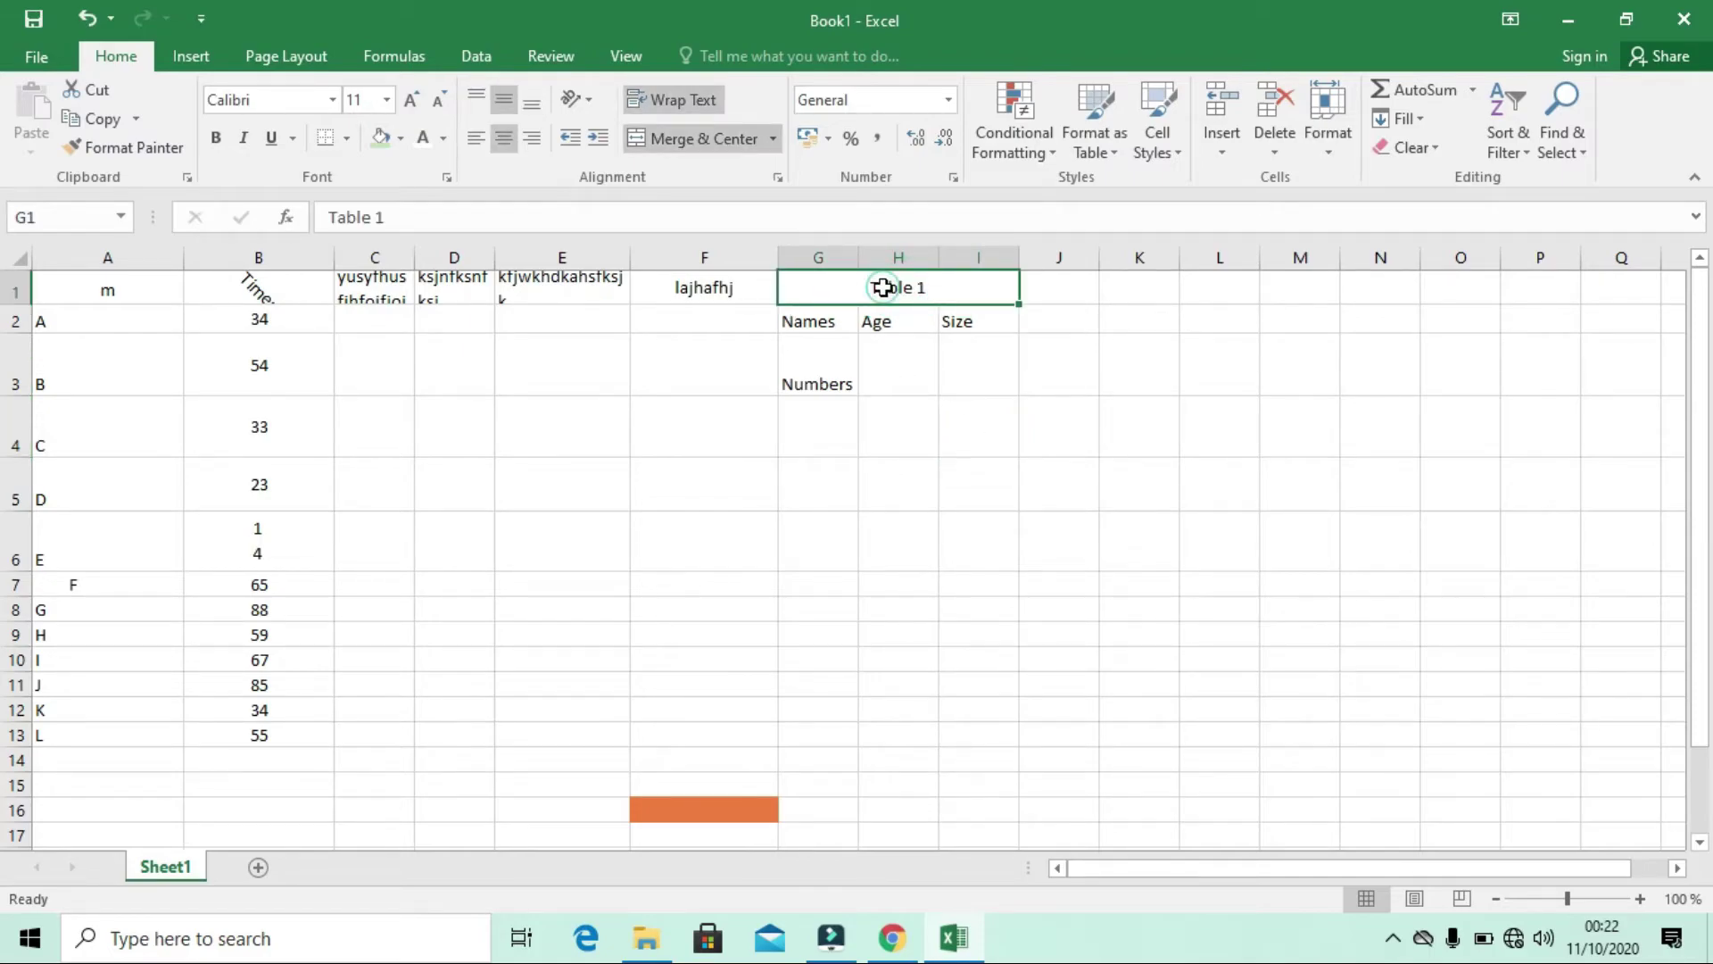
{"action": "left_click", "coordinate": [883, 288]}
Move the "Age" heading from cell H2 to I2 and enter the "Size" heading in J2
{"action": "left_click", "coordinate": [883, 323]}
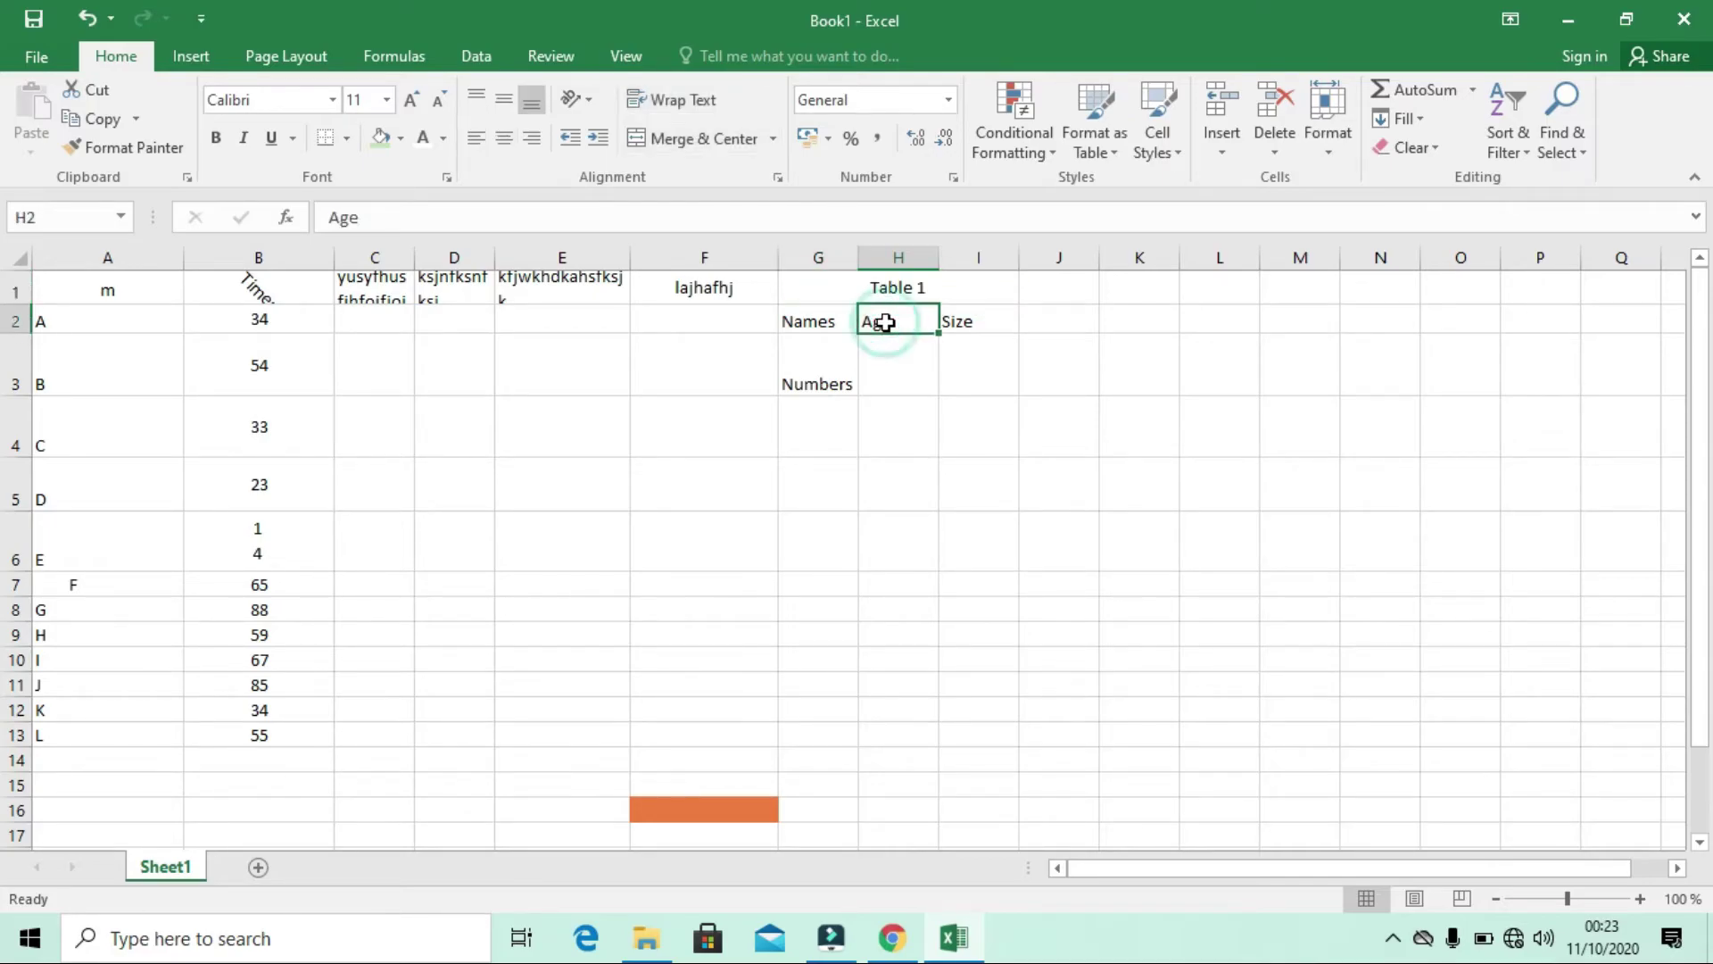
{"action": "key", "text": "ctrl+c"}
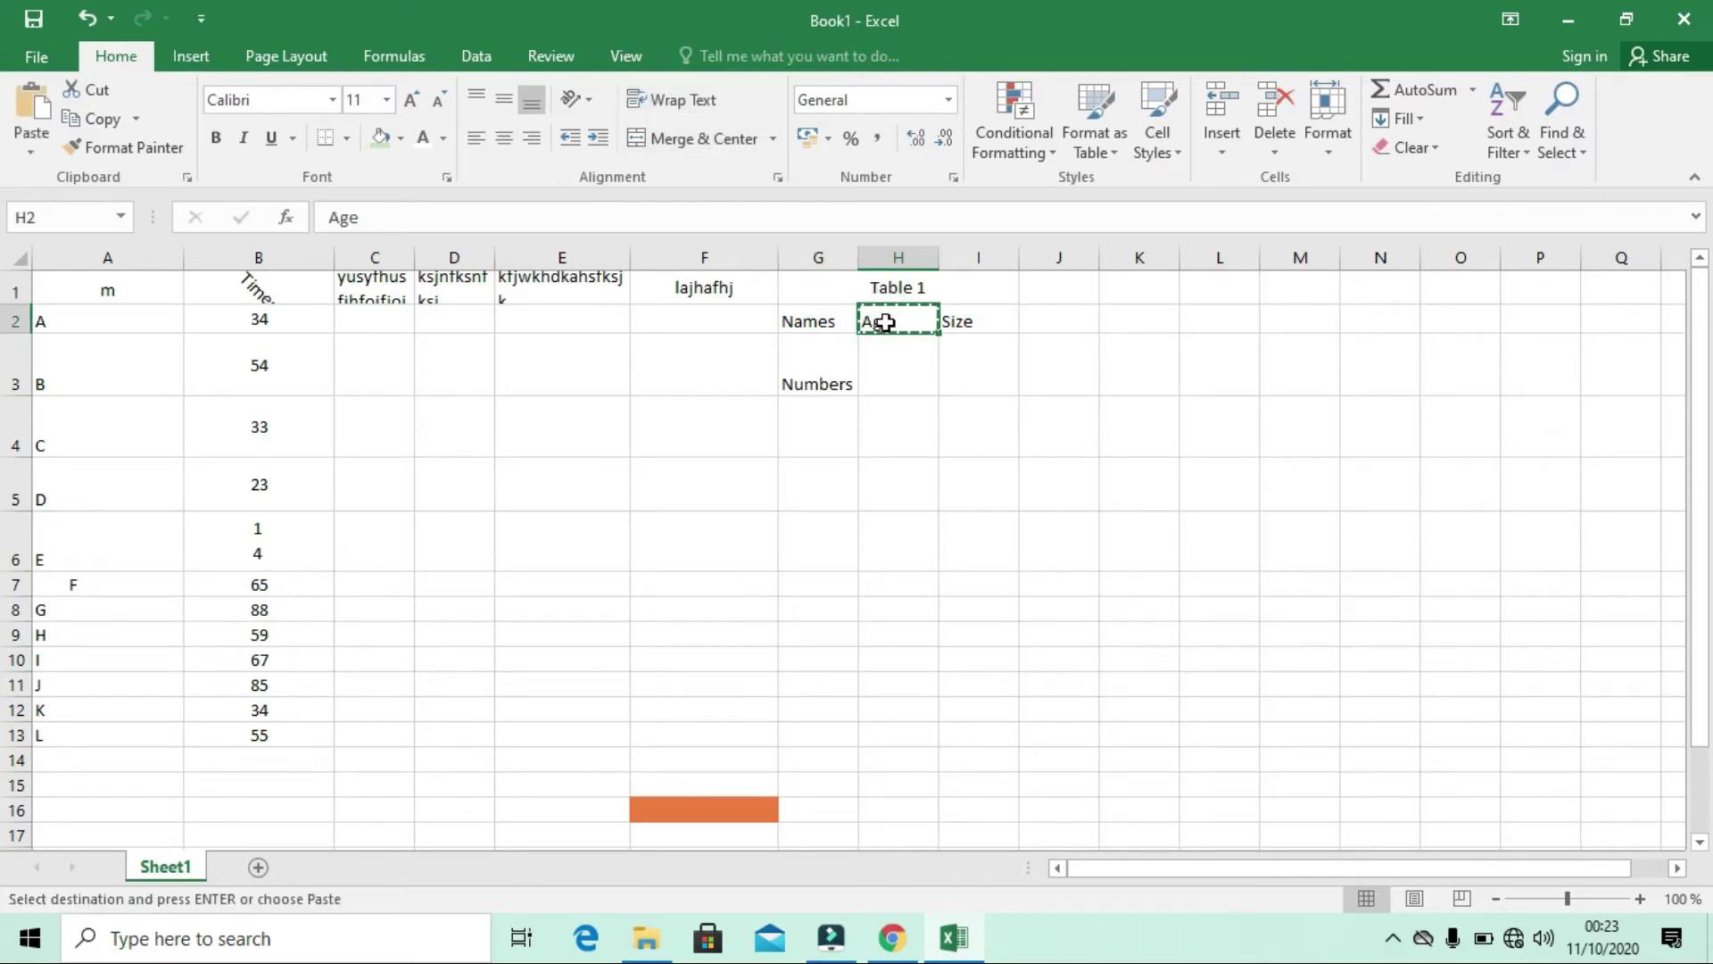
{"action": "left_click", "coordinate": [964, 319]}
{"action": "key", "text": "ctrl+v"}
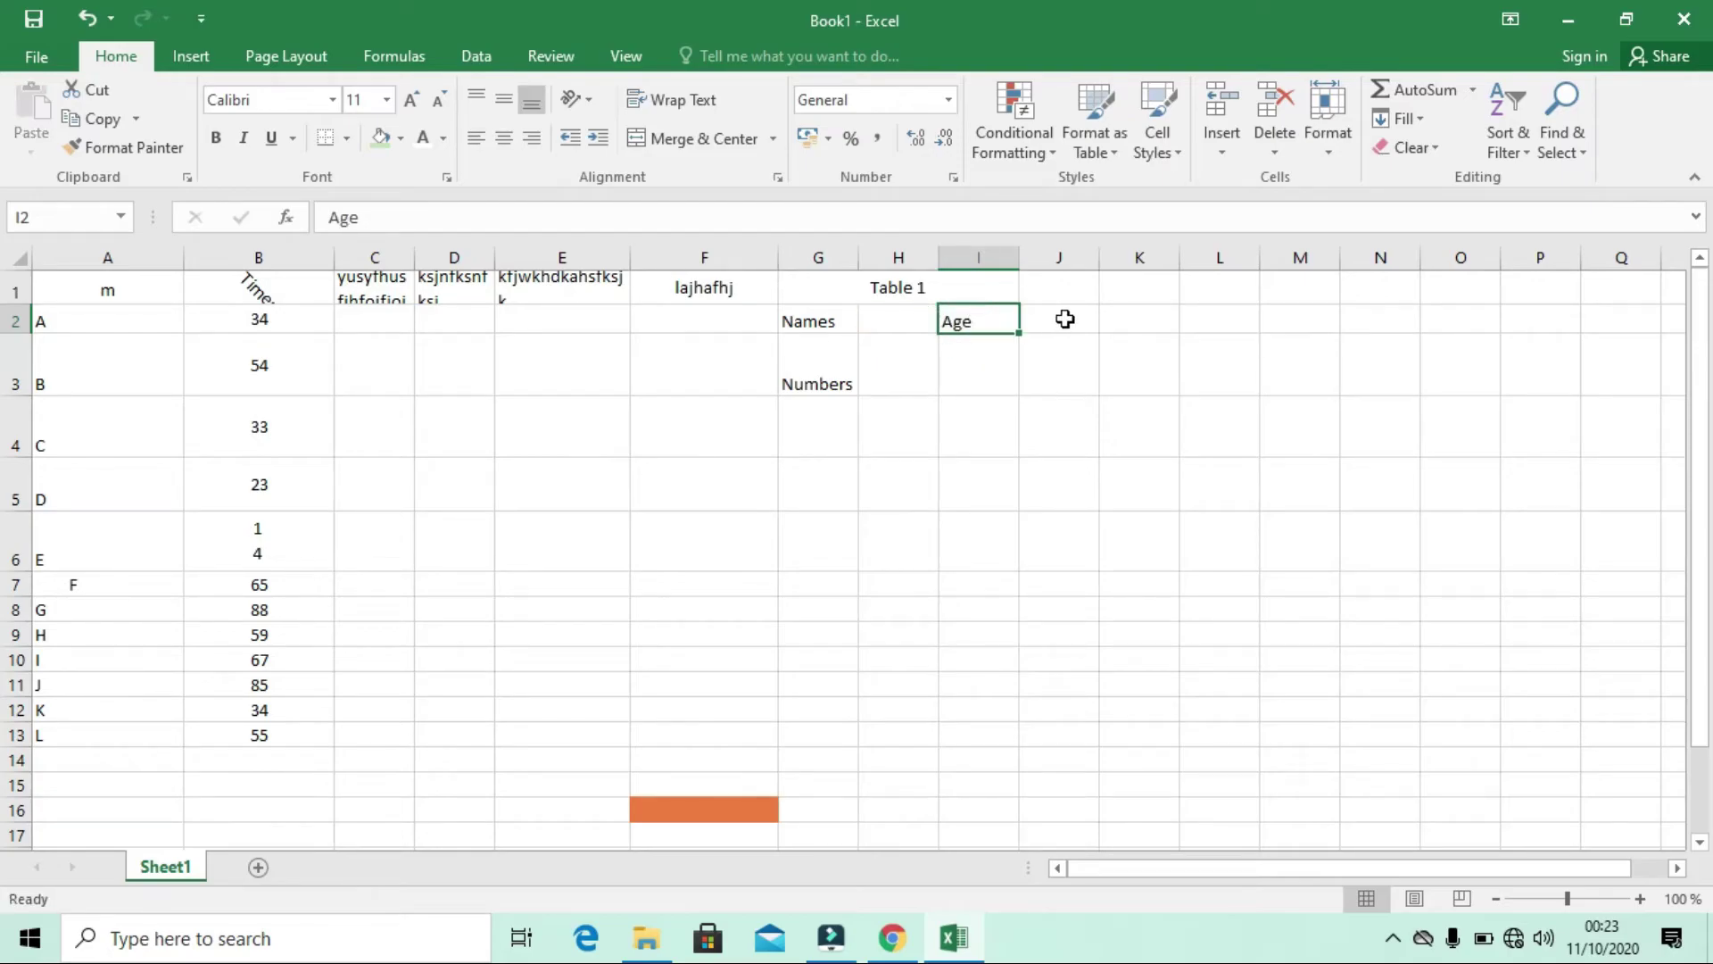
{"action": "left_click", "coordinate": [1074, 320]}
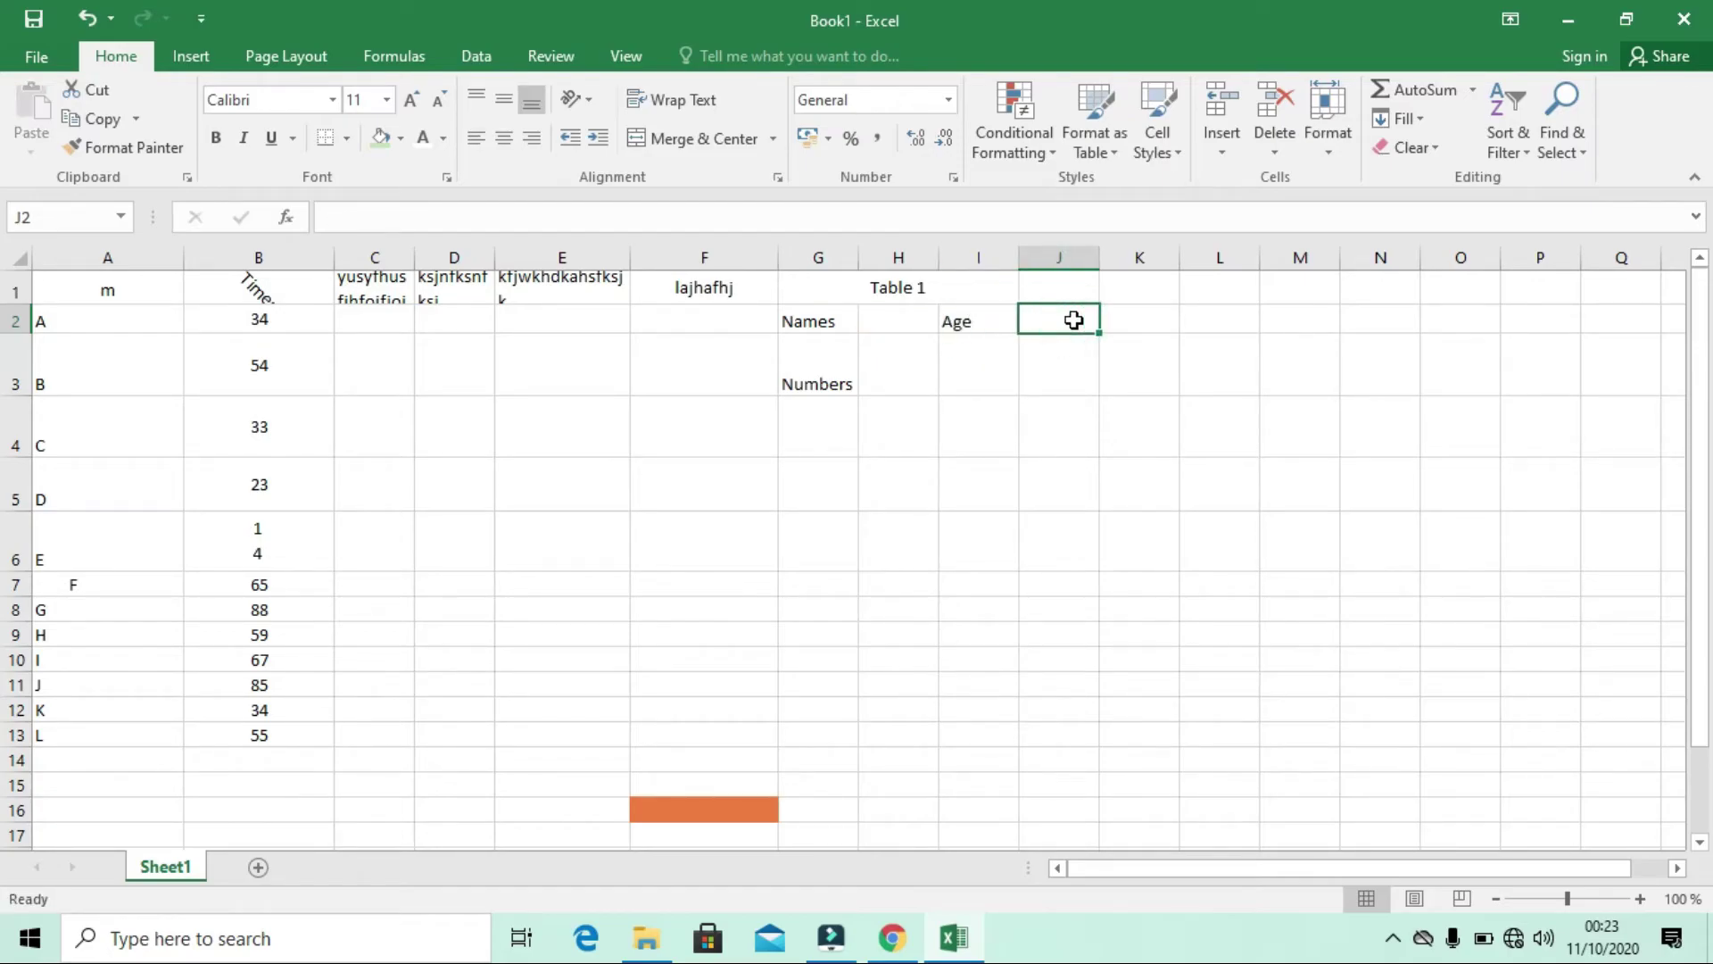
{"action": "type", "text": "Size"}
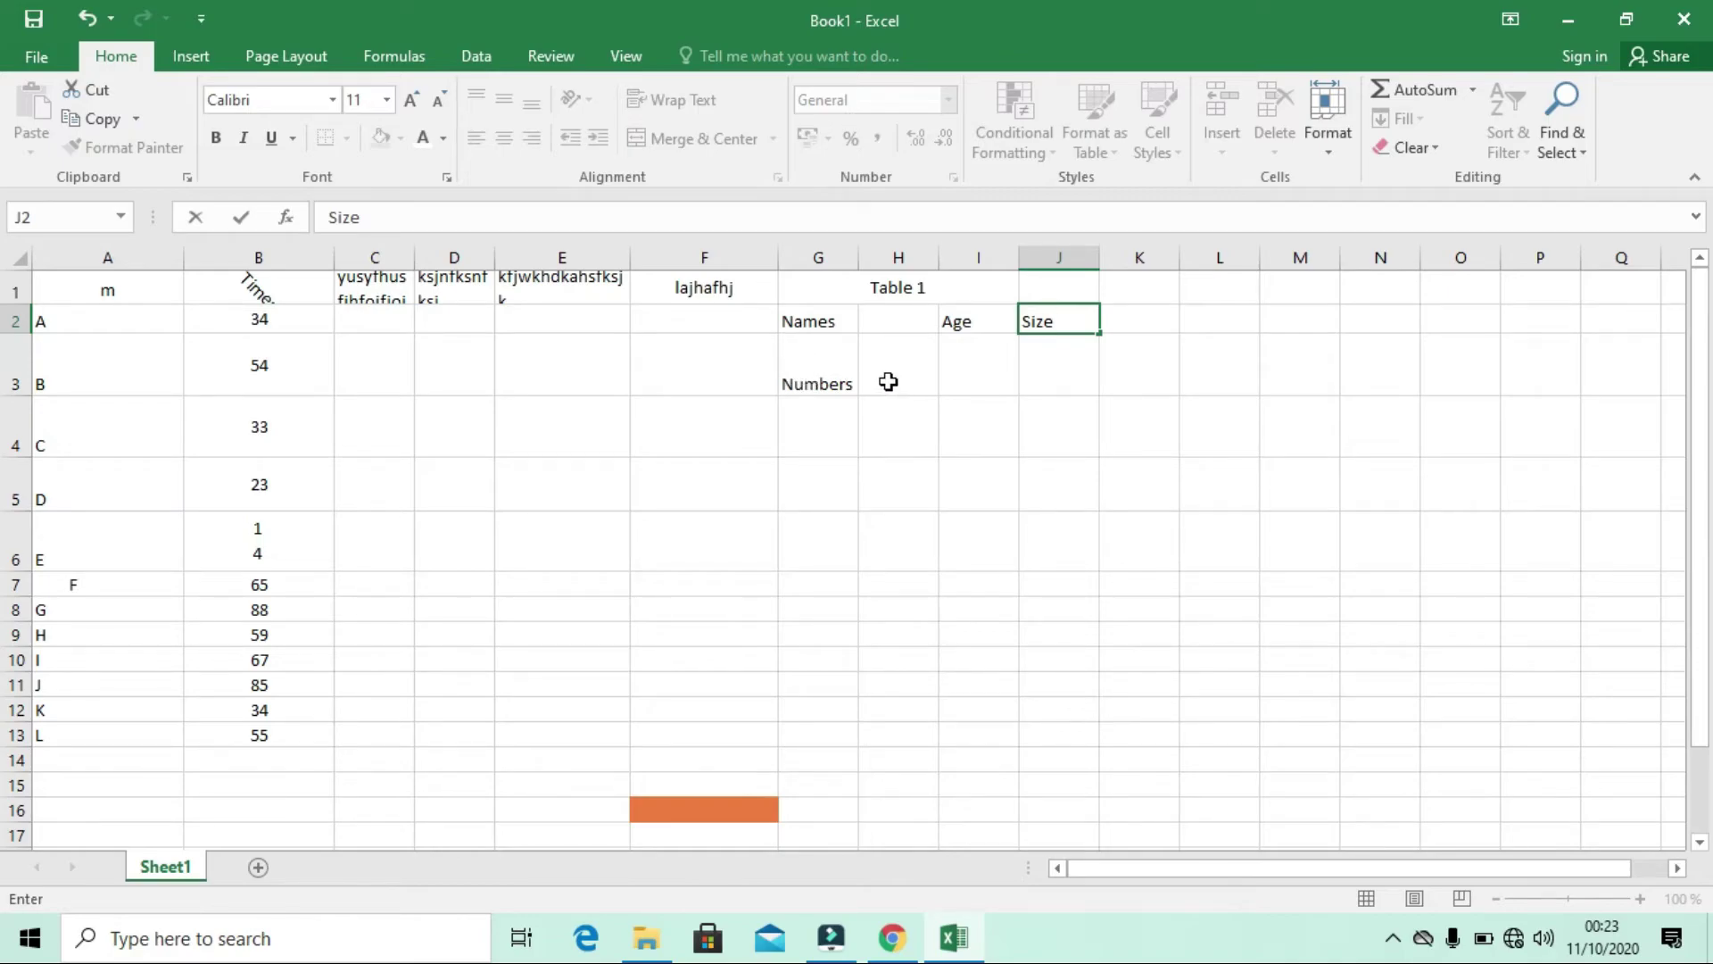
Merge and center the "Names" heading across cells G2 to H2, and reduce row 3 to the height of one text line
{"action": "left_click_drag", "start_coordinate": [815, 323], "coordinate": [879, 322]}
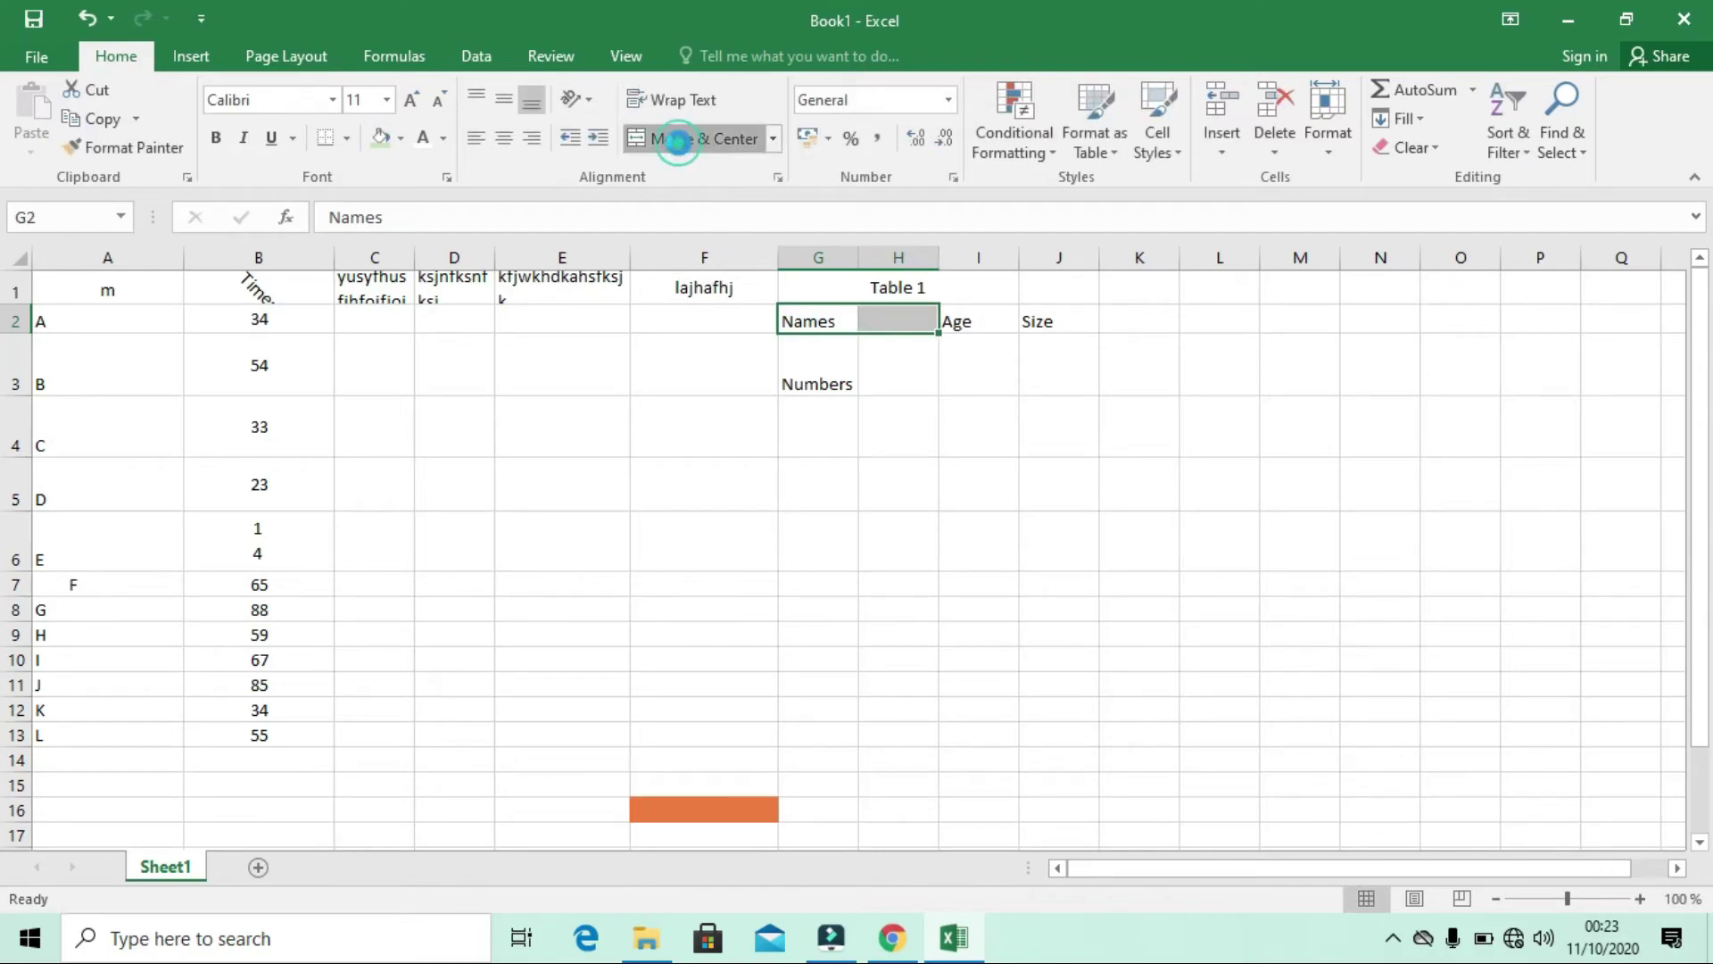
{"action": "left_click", "coordinate": [680, 141]}
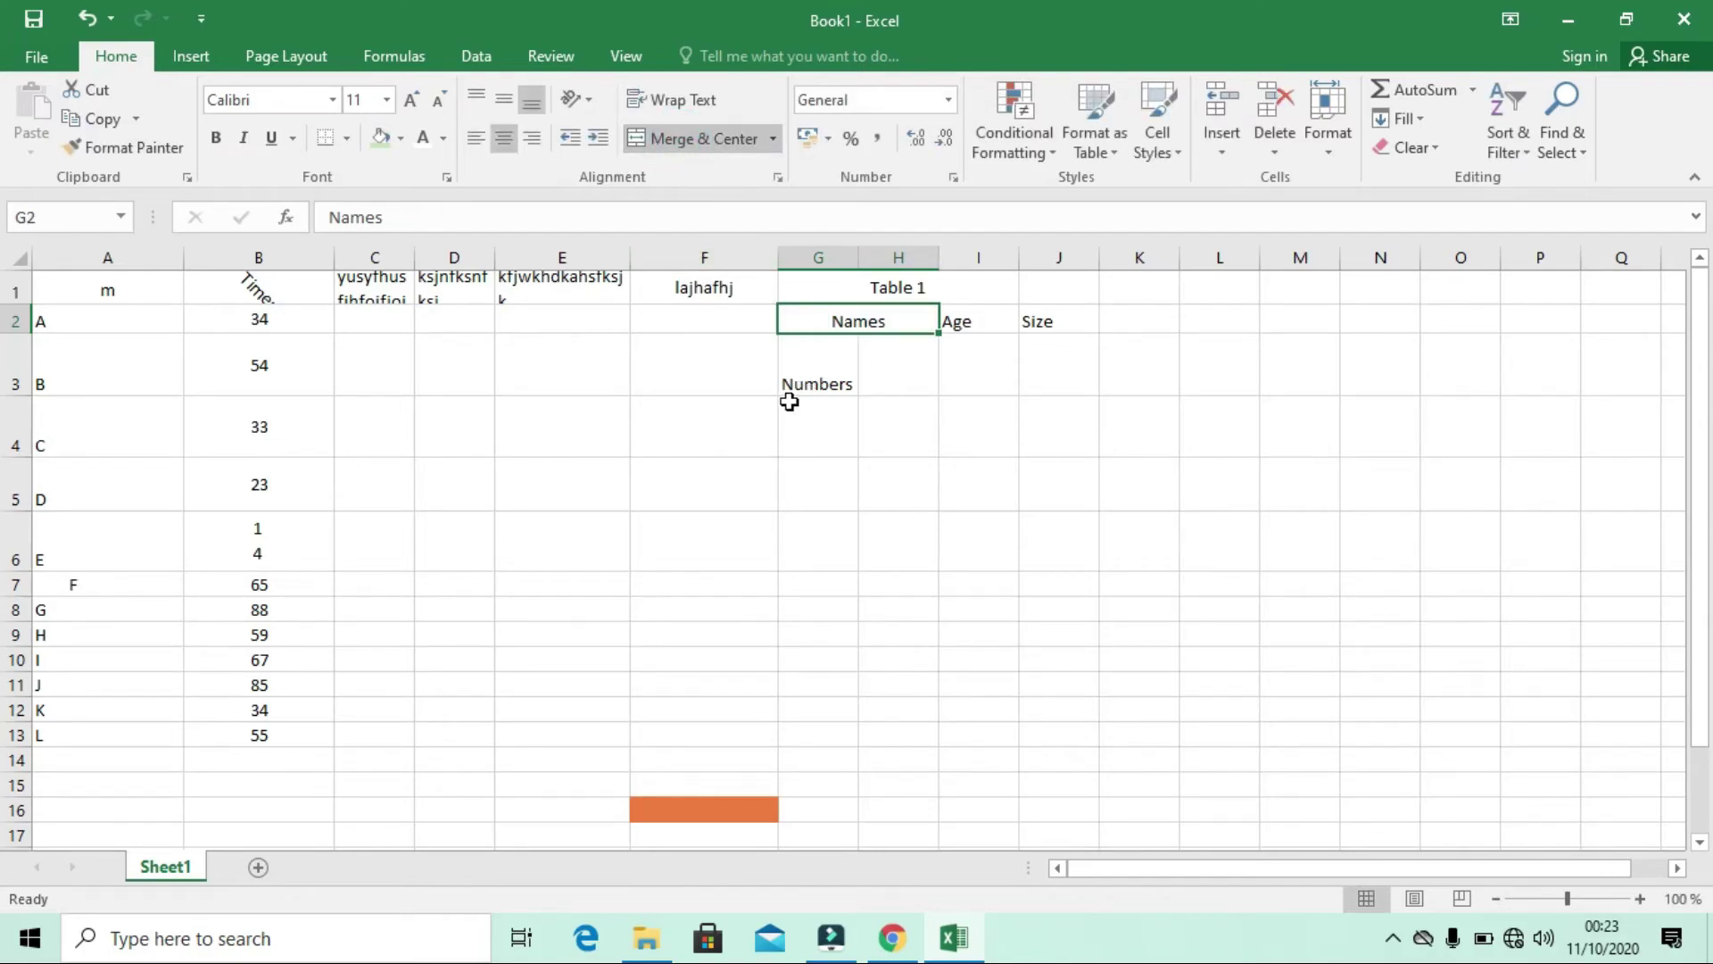
{"action": "left_click_drag", "start_coordinate": [18, 395], "coordinate": [22, 358]}
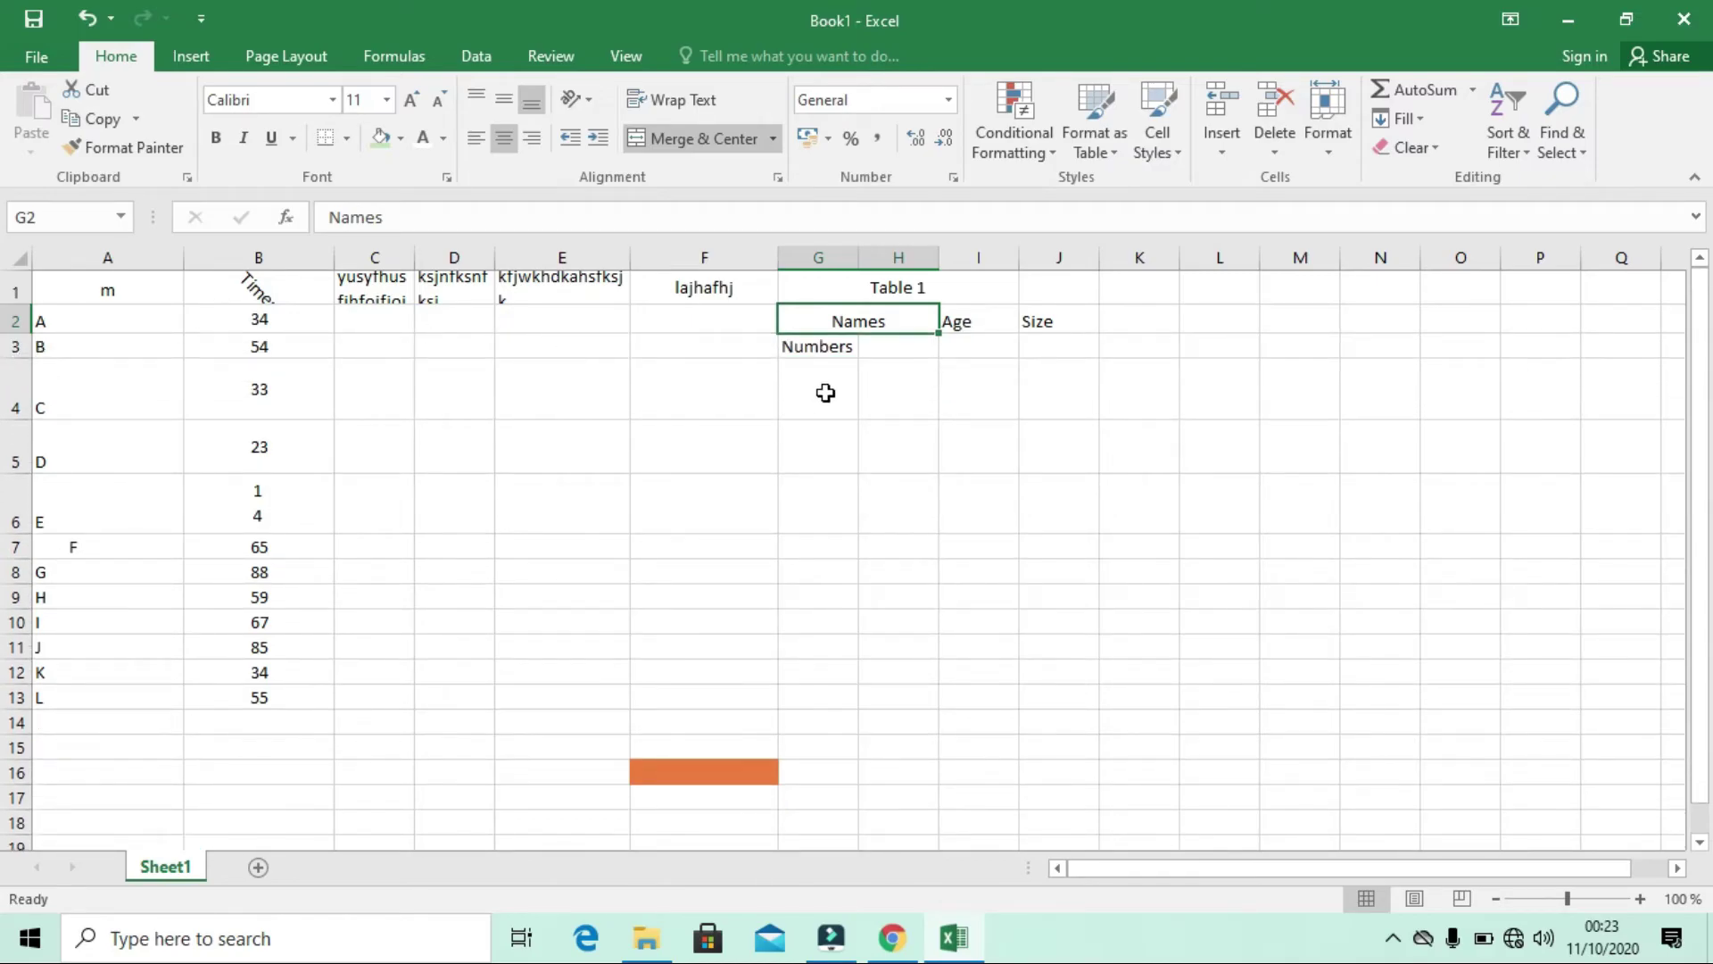
Enter the numbers 1 to 6 down cells G4 to G9, below the "Numbers" label
{"action": "left_click", "coordinate": [825, 393]}
{"action": "type", "text": "1"}
{"action": "key", "text": "Return"}
{"action": "type", "text": "2"}
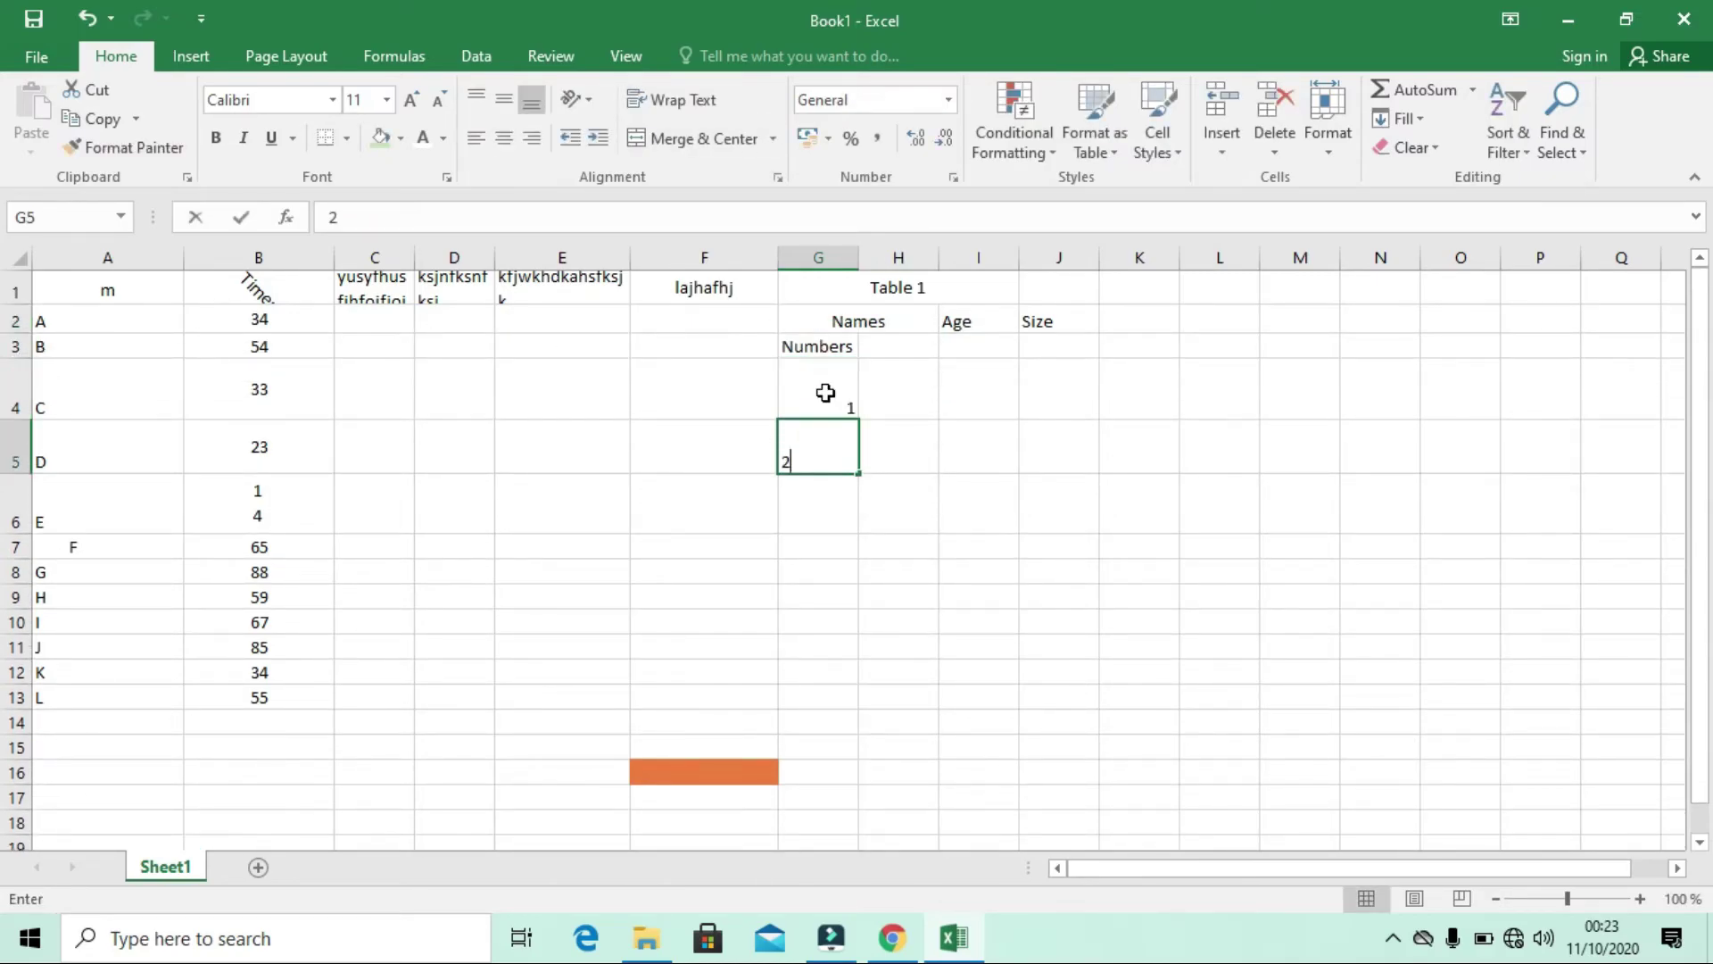
{"action": "key", "text": "Return"}
{"action": "type", "text": "3"}
{"action": "key", "text": "Return"}
{"action": "type", "text": "4"}
{"action": "key", "text": "Return"}
{"action": "type", "text": "5"}
{"action": "key", "text": "Return"}
{"action": "type", "text": "6"}
{"action": "key", "text": "Return"}
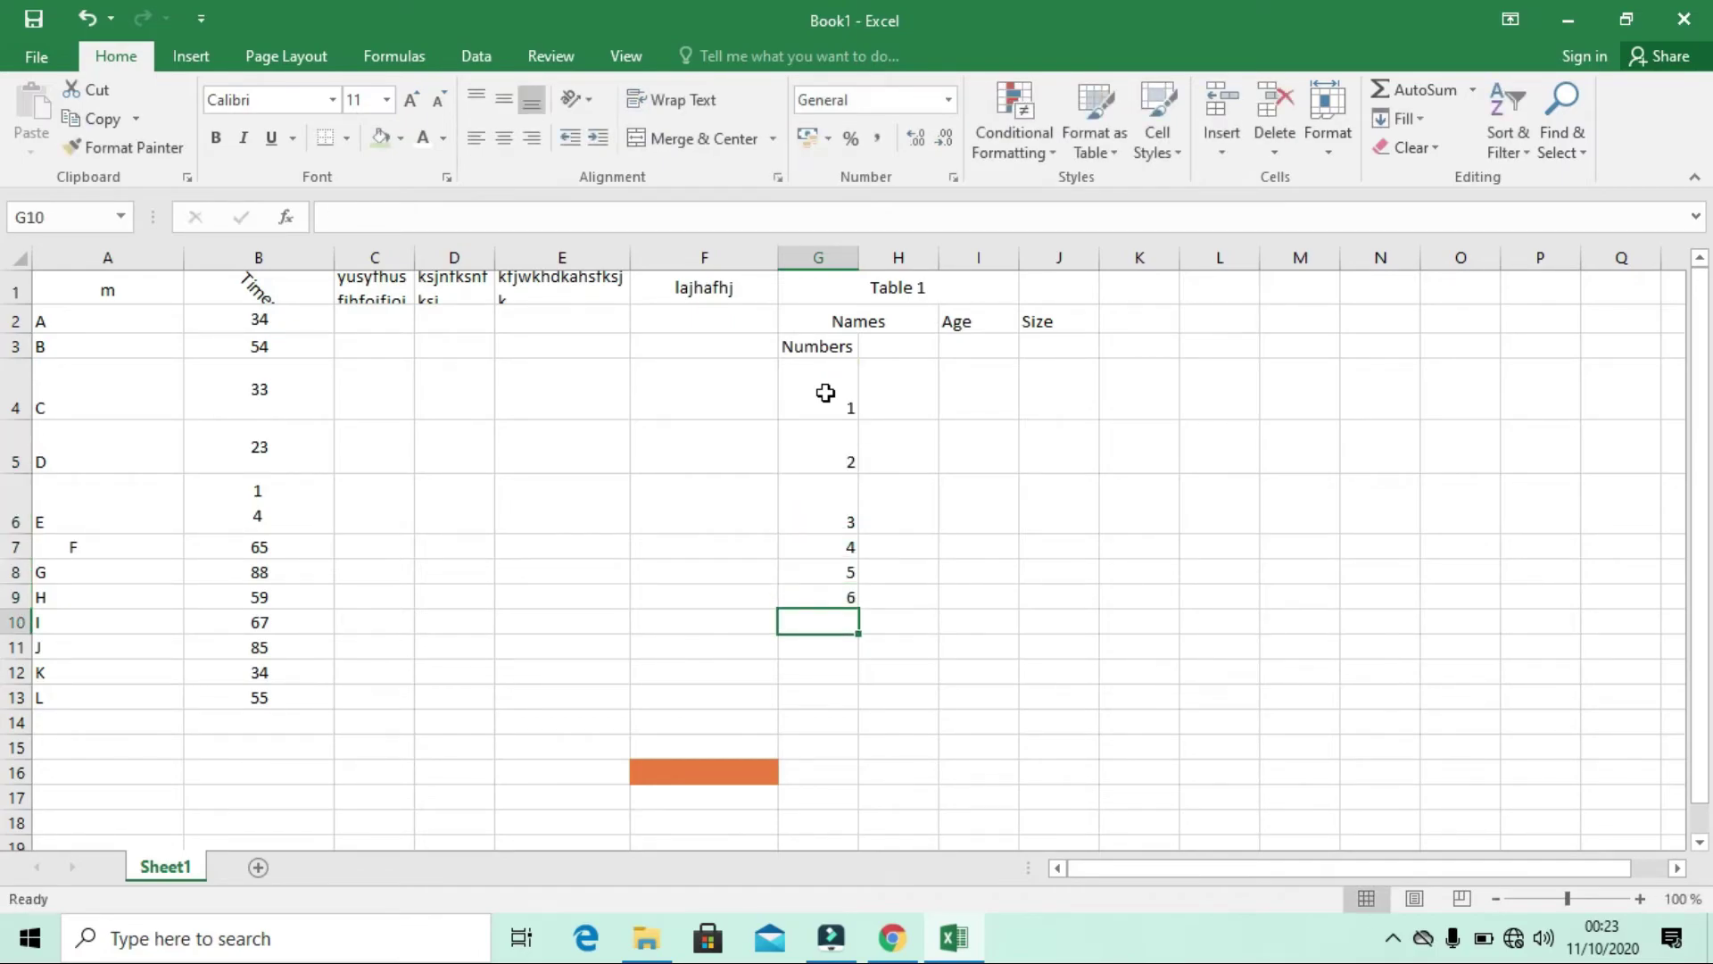
Fill the names column with a short first name in H4 and the entries J4, Cd, Mx, Nm and Mm in H5 to H9
{"action": "left_click", "coordinate": [893, 385]}
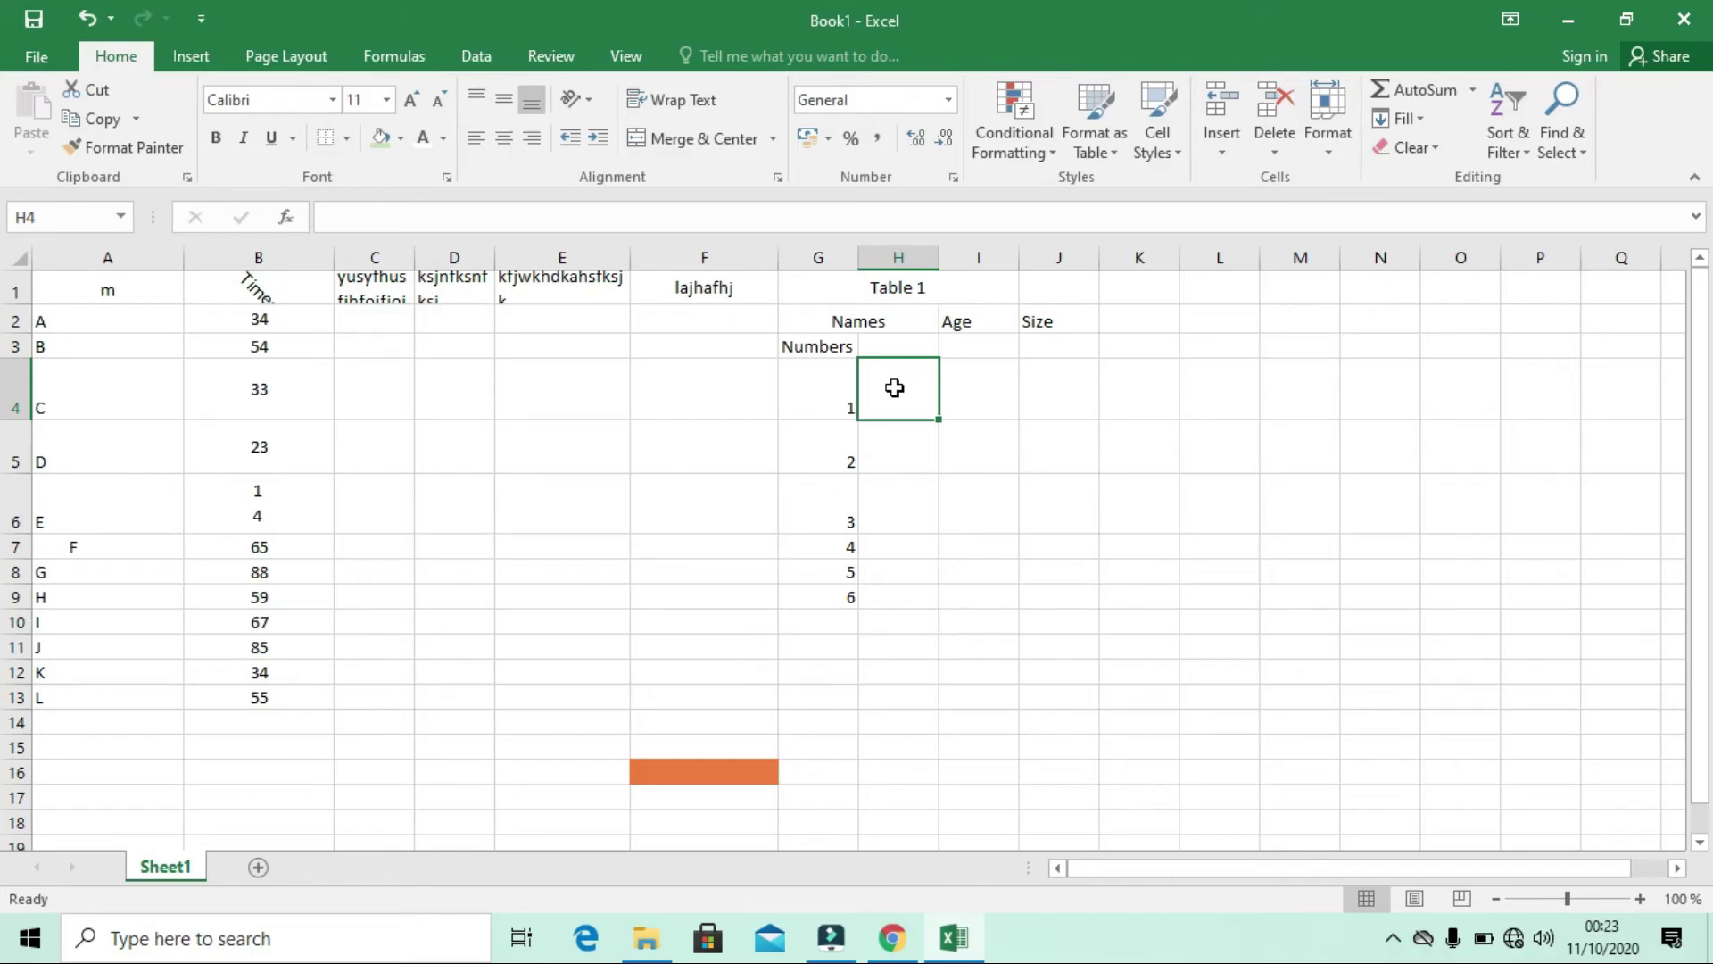
{"action": "type", "text": "Aly"}
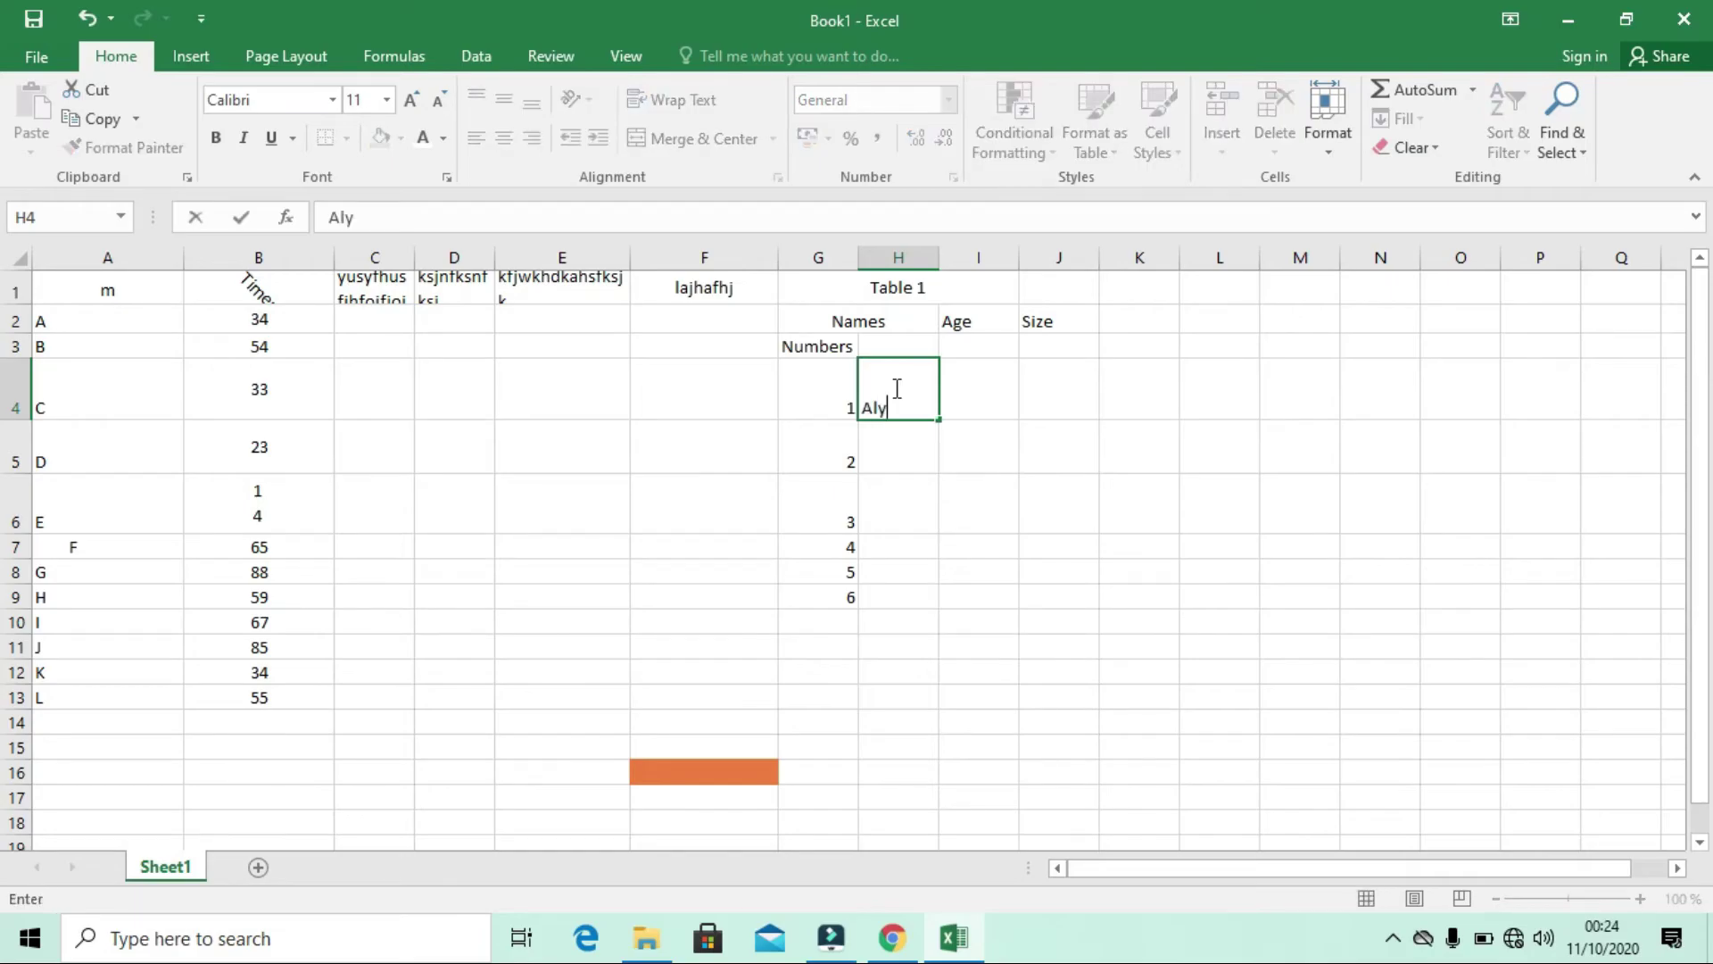
{"action": "key", "text": "Return"}
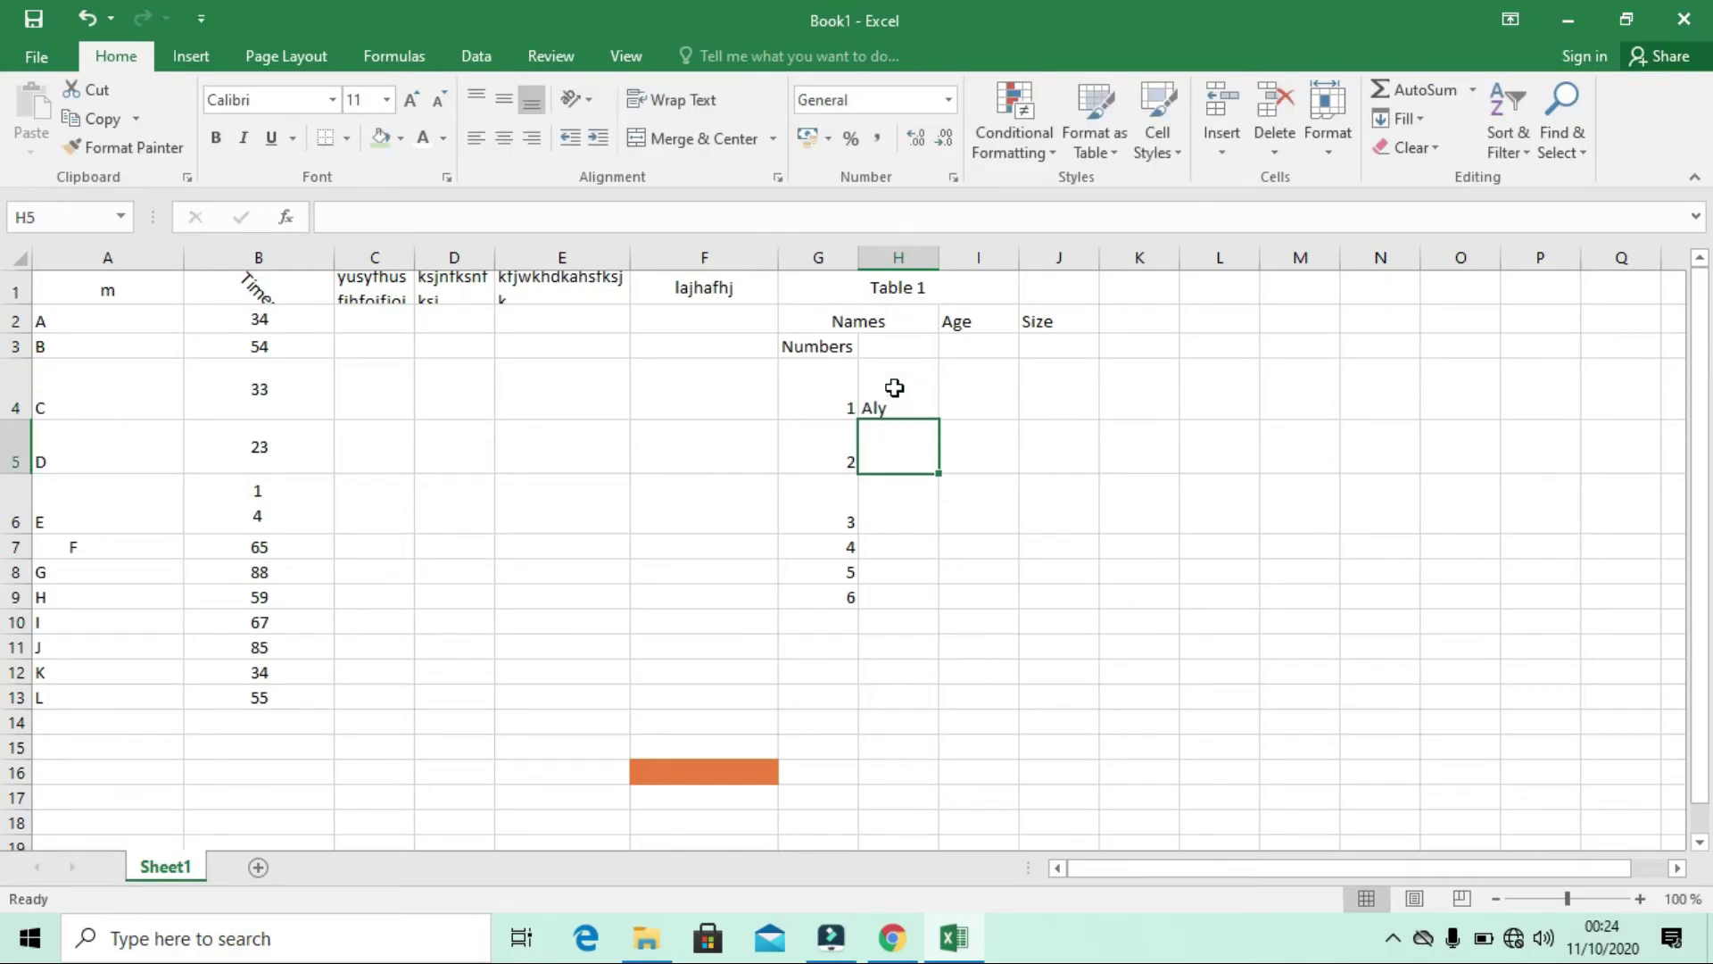
{"action": "type", "text": "J4"}
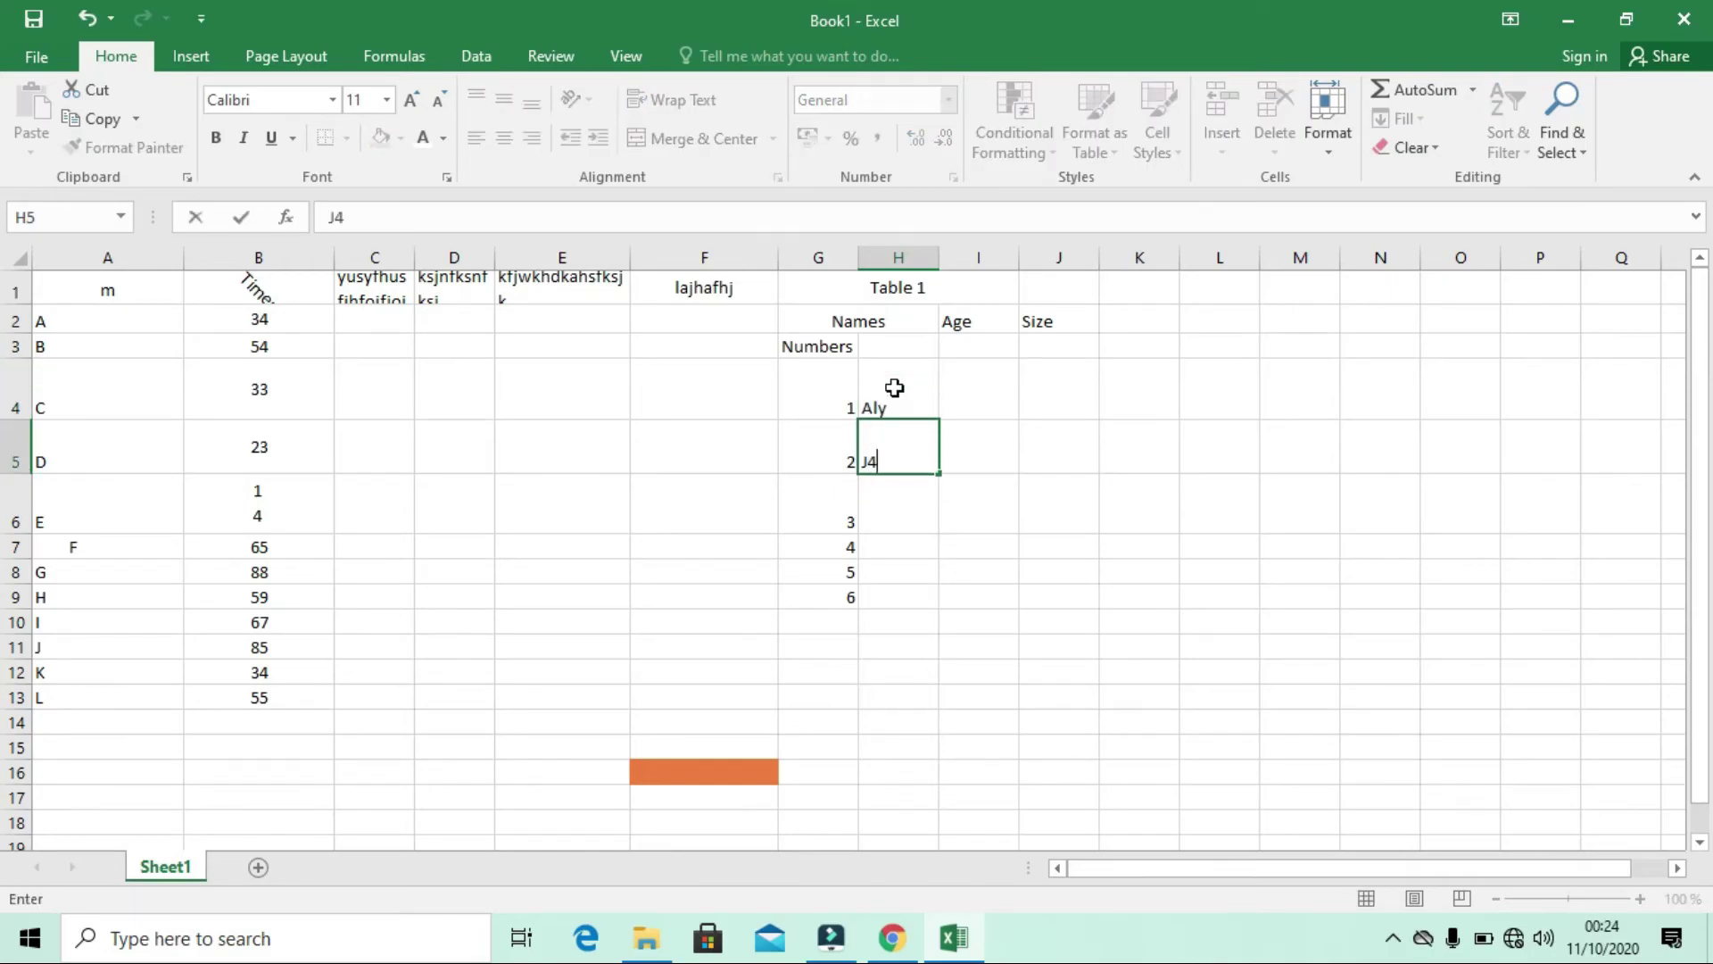
{"action": "key", "text": "Return"}
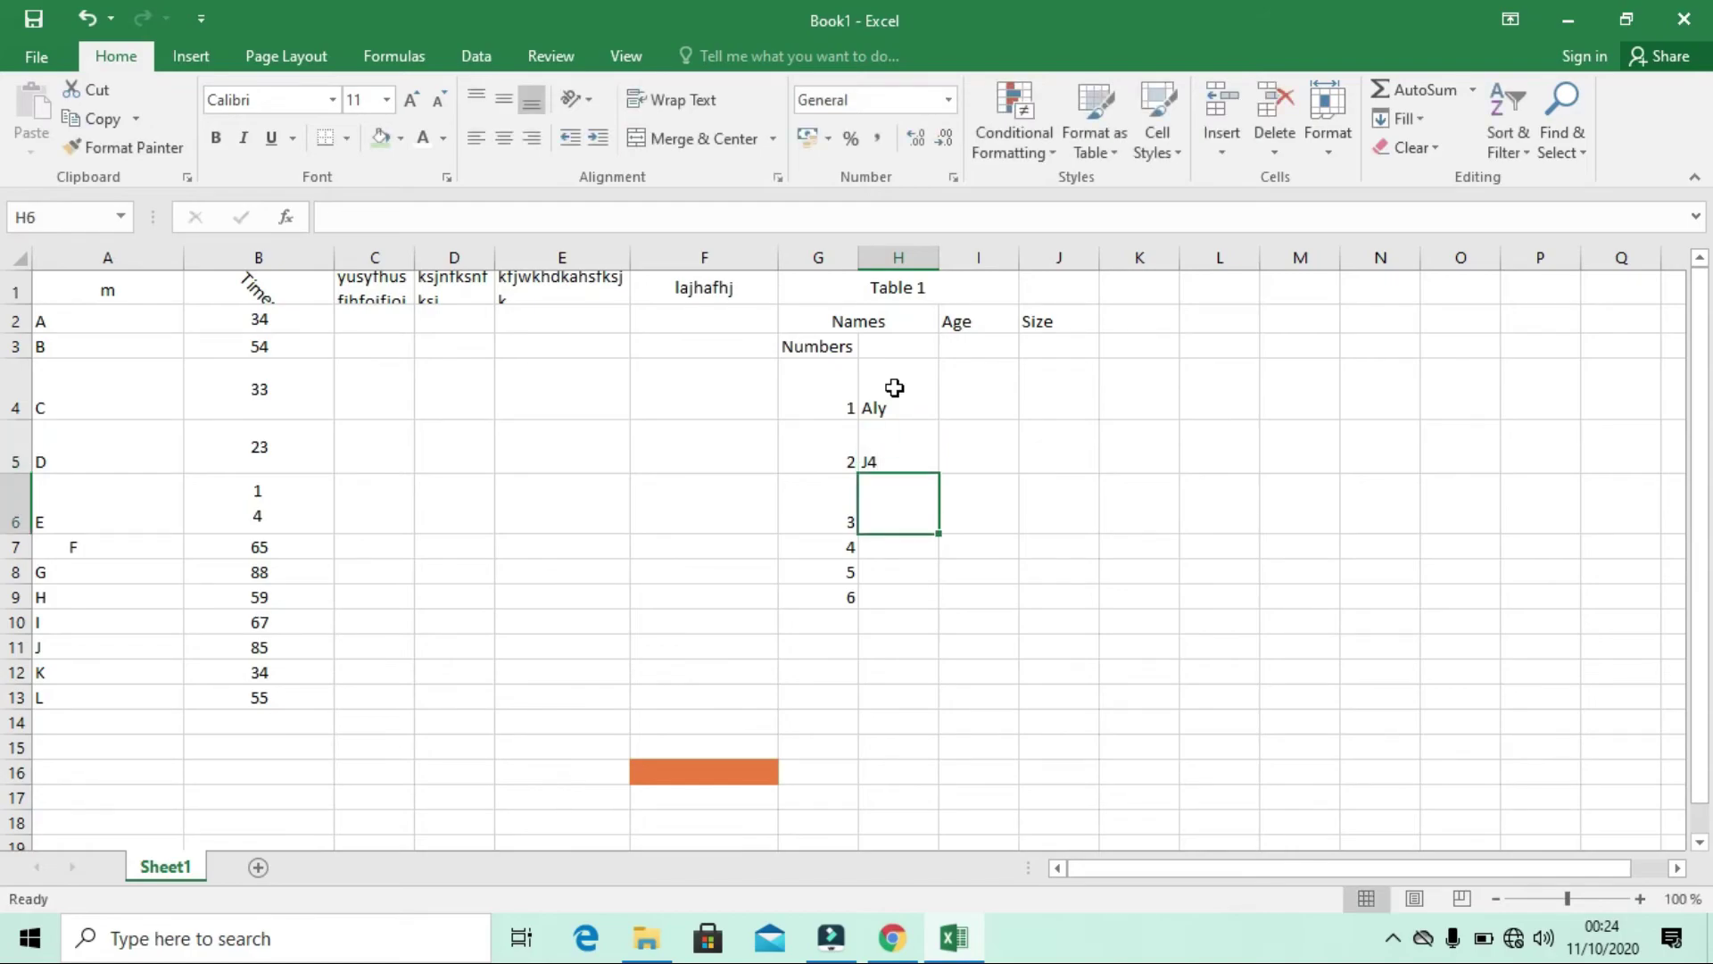
{"action": "type", "text": "Cd"}
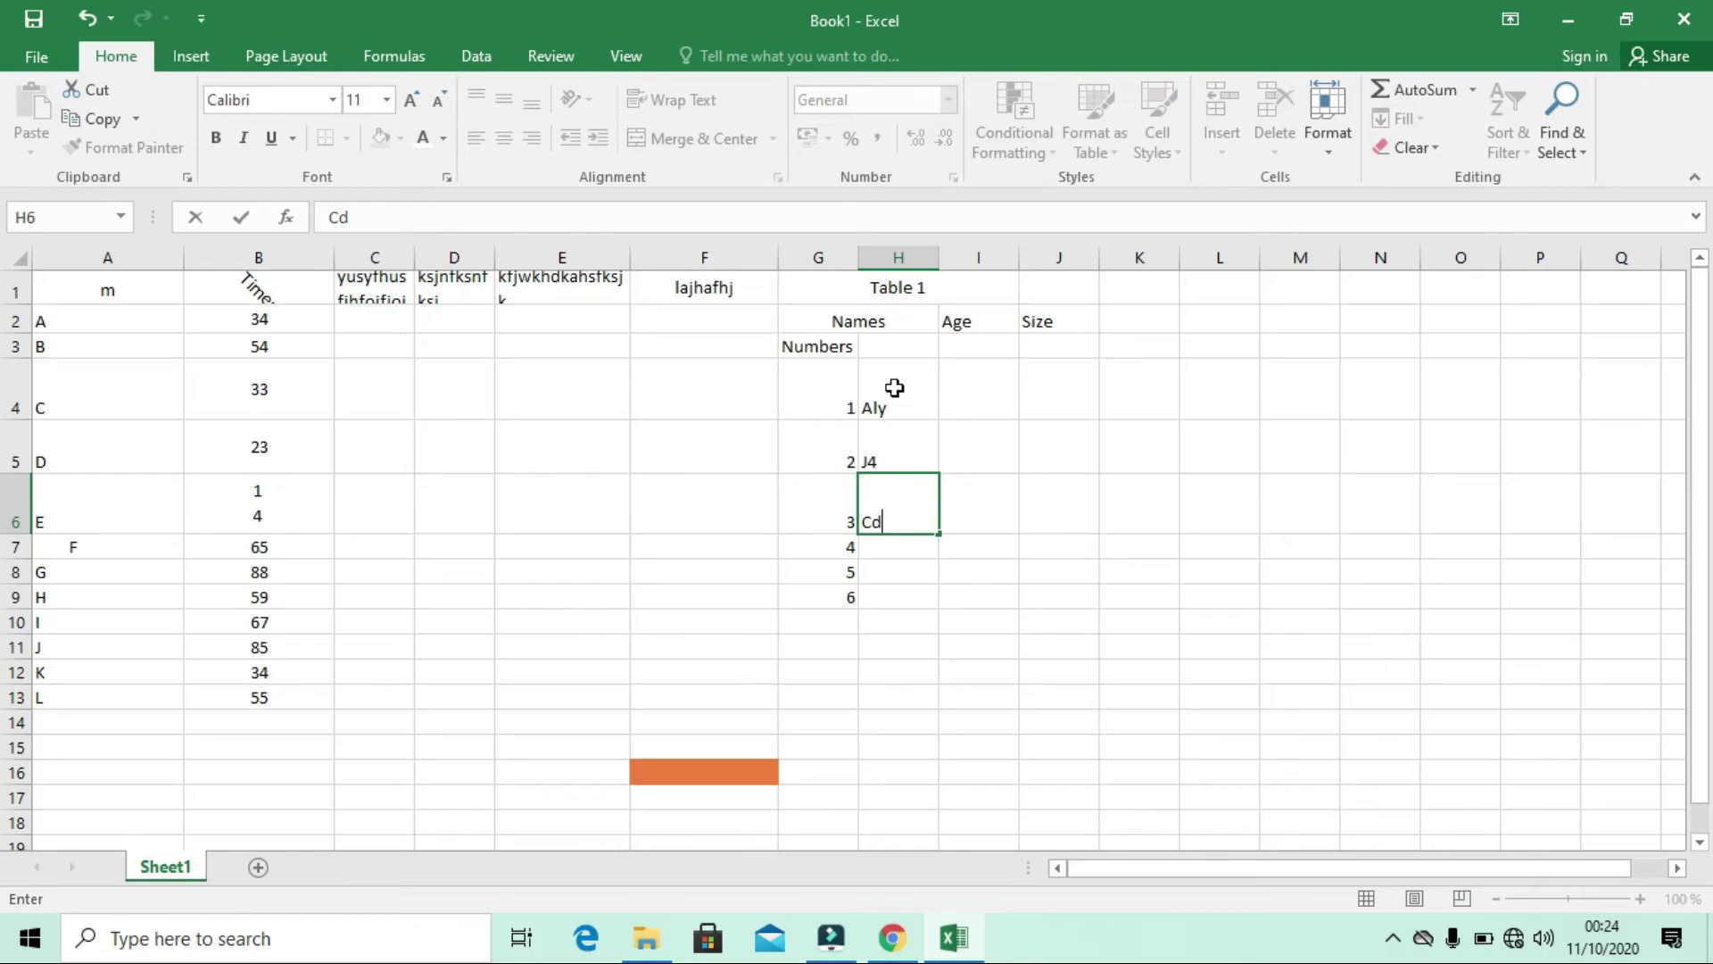
{"action": "key", "text": "Return"}
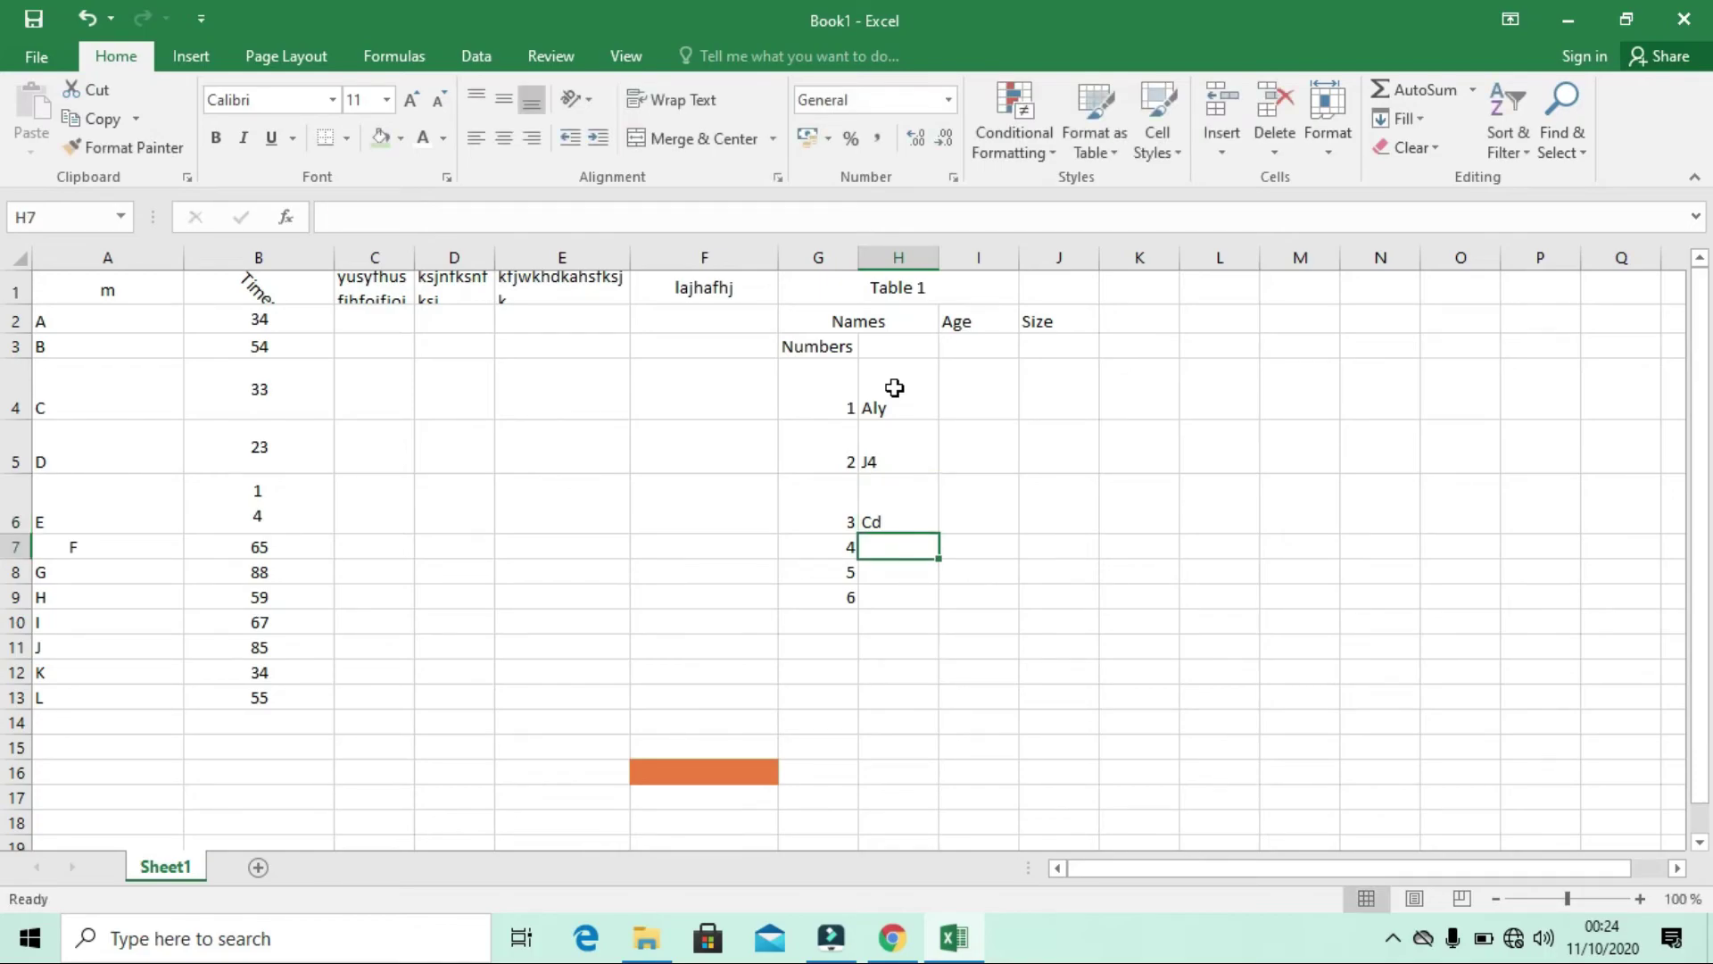
{"action": "type", "text": "Mx"}
{"action": "key", "text": "Return"}
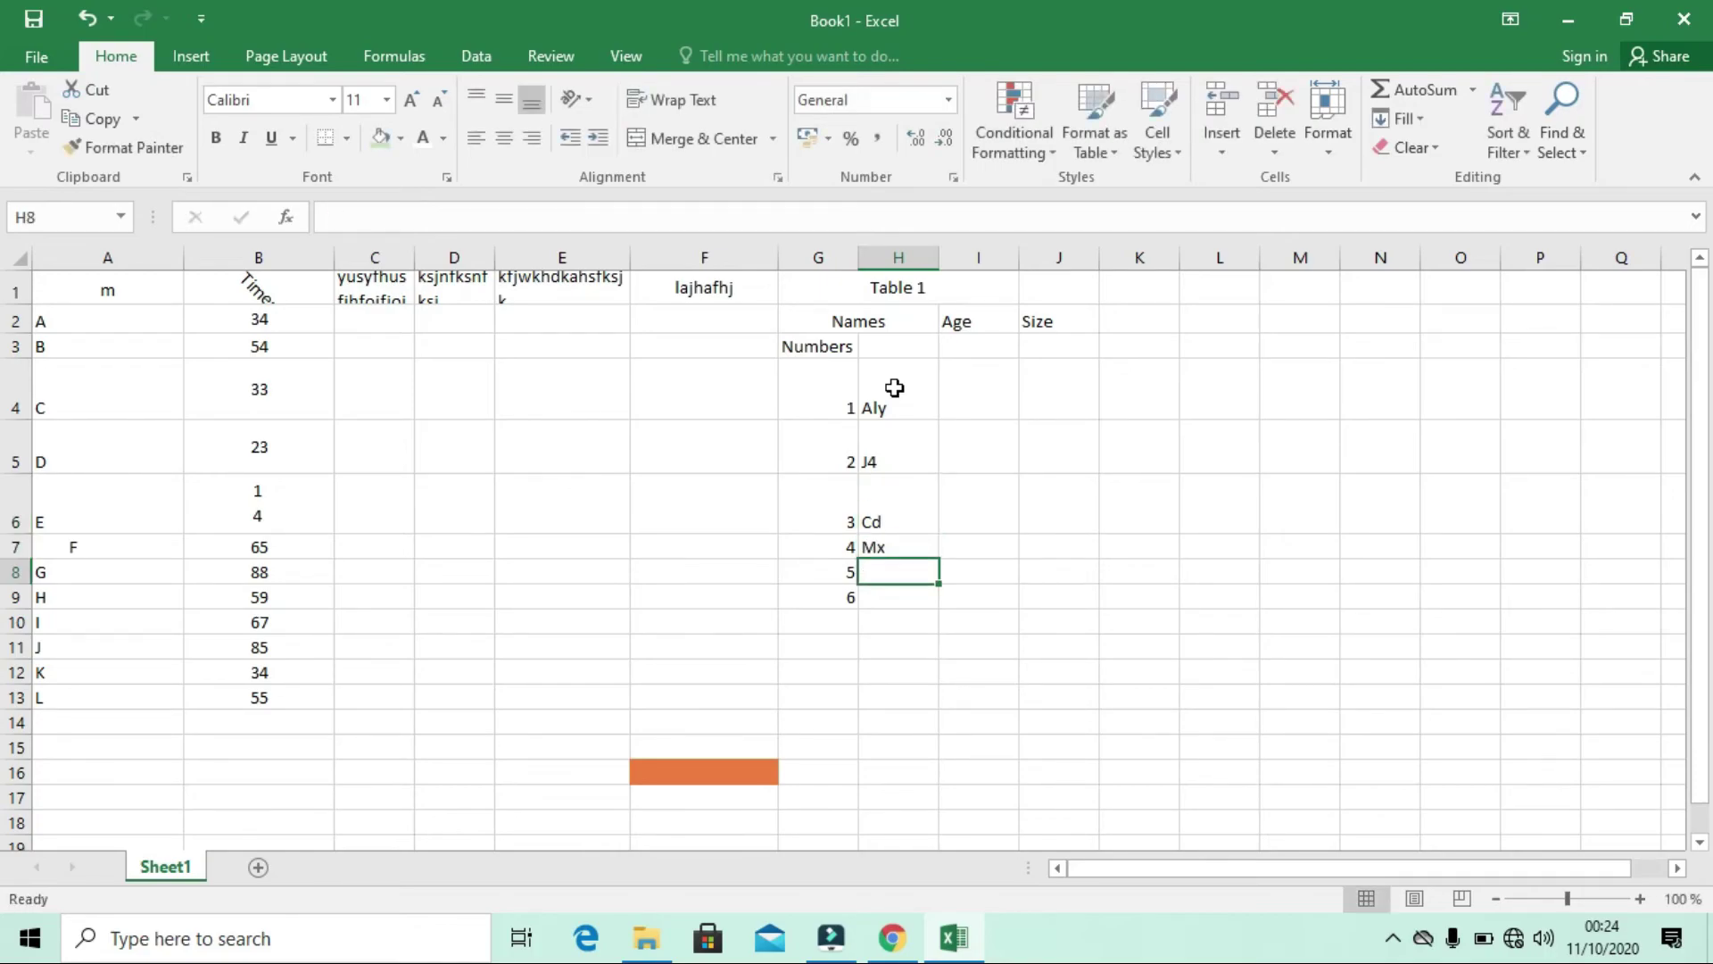
{"action": "type", "text": "Nm"}
{"action": "key", "text": "Return"}
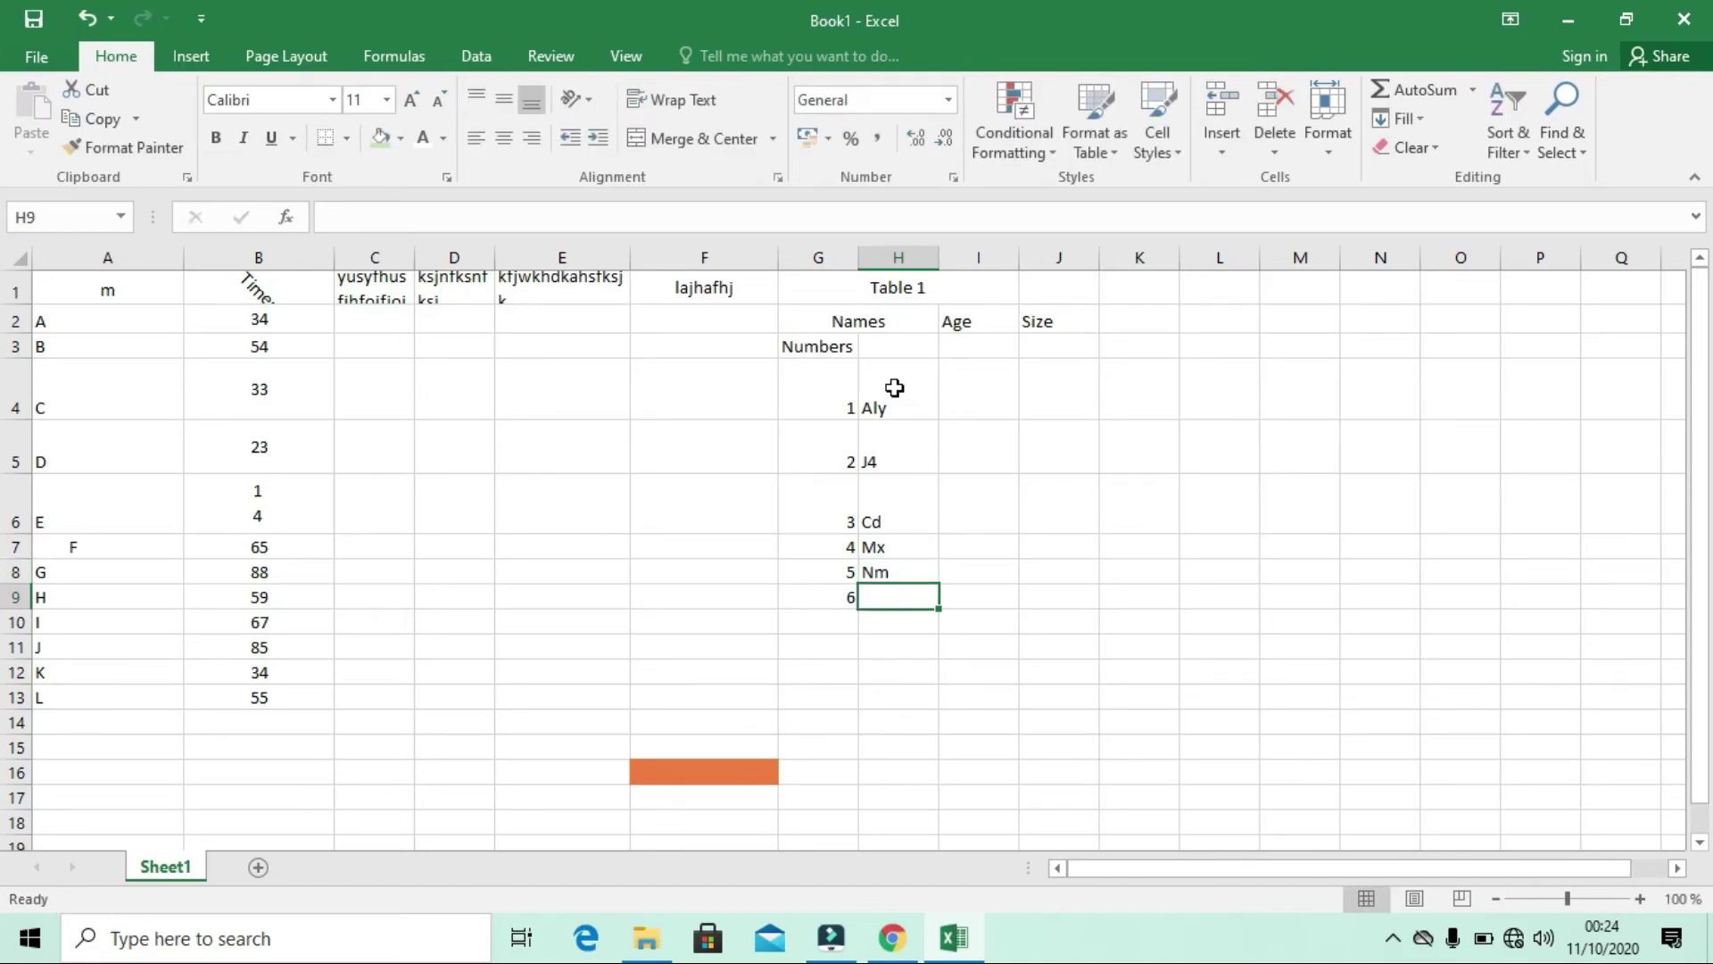
{"action": "type", "text": "Mm"}
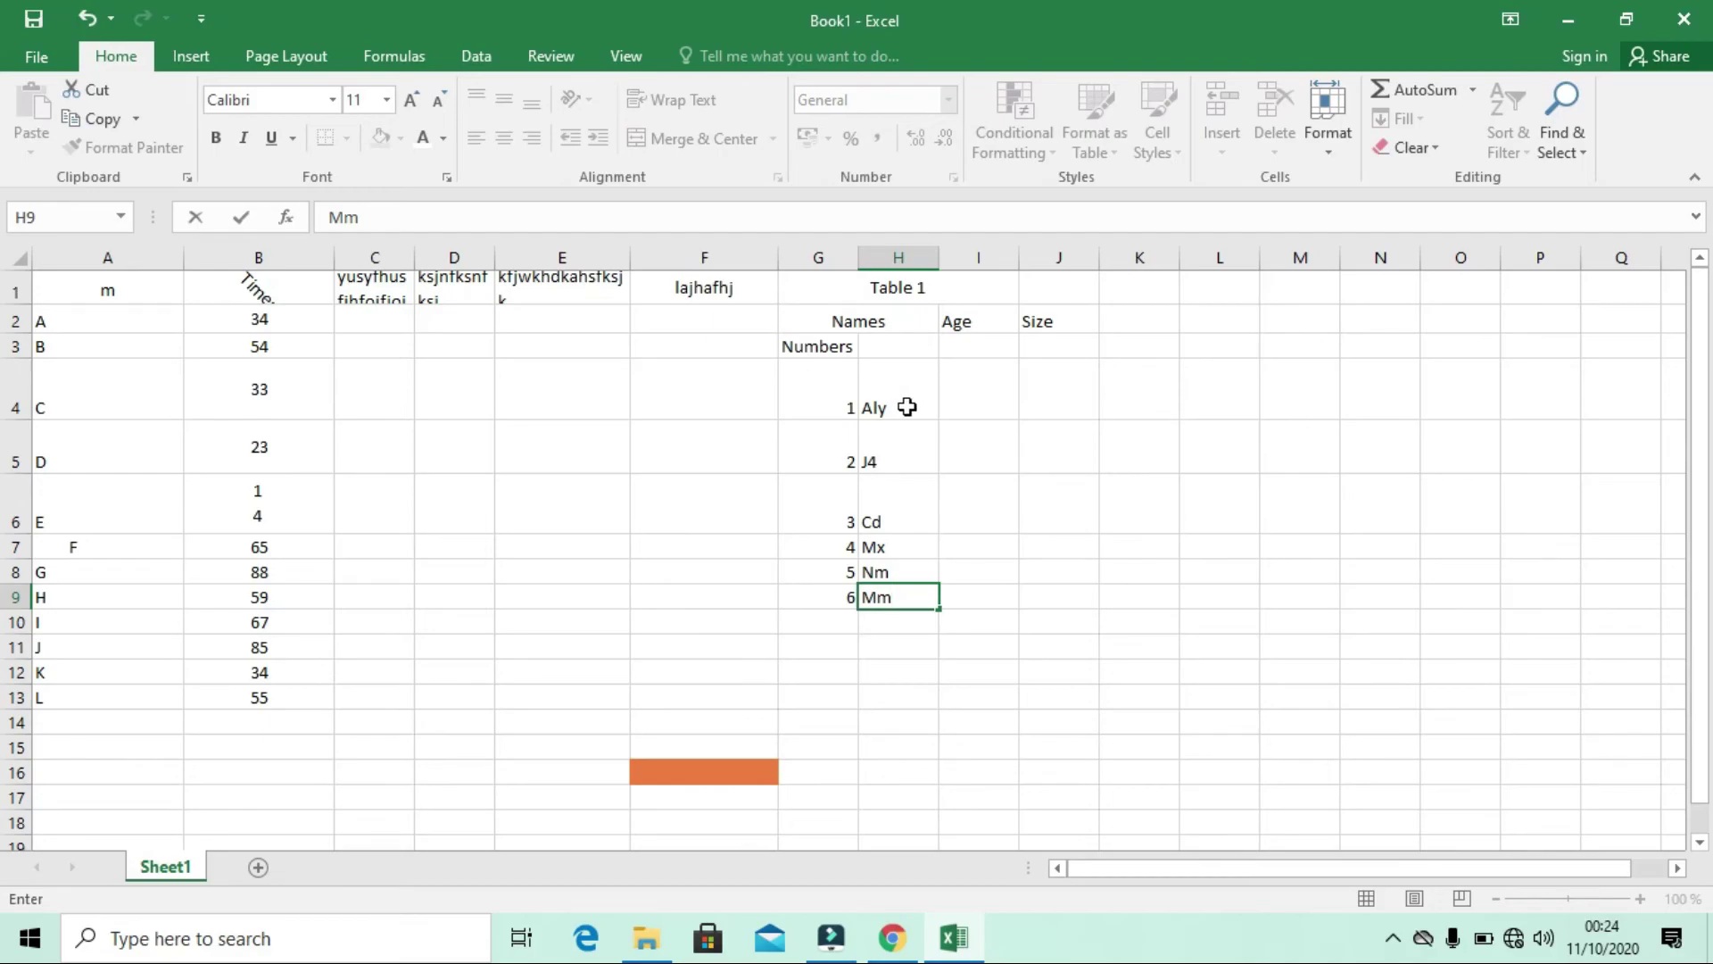
{"action": "left_click", "coordinate": [904, 401]}
{"action": "left_click_drag", "start_coordinate": [807, 346], "coordinate": [849, 344]}
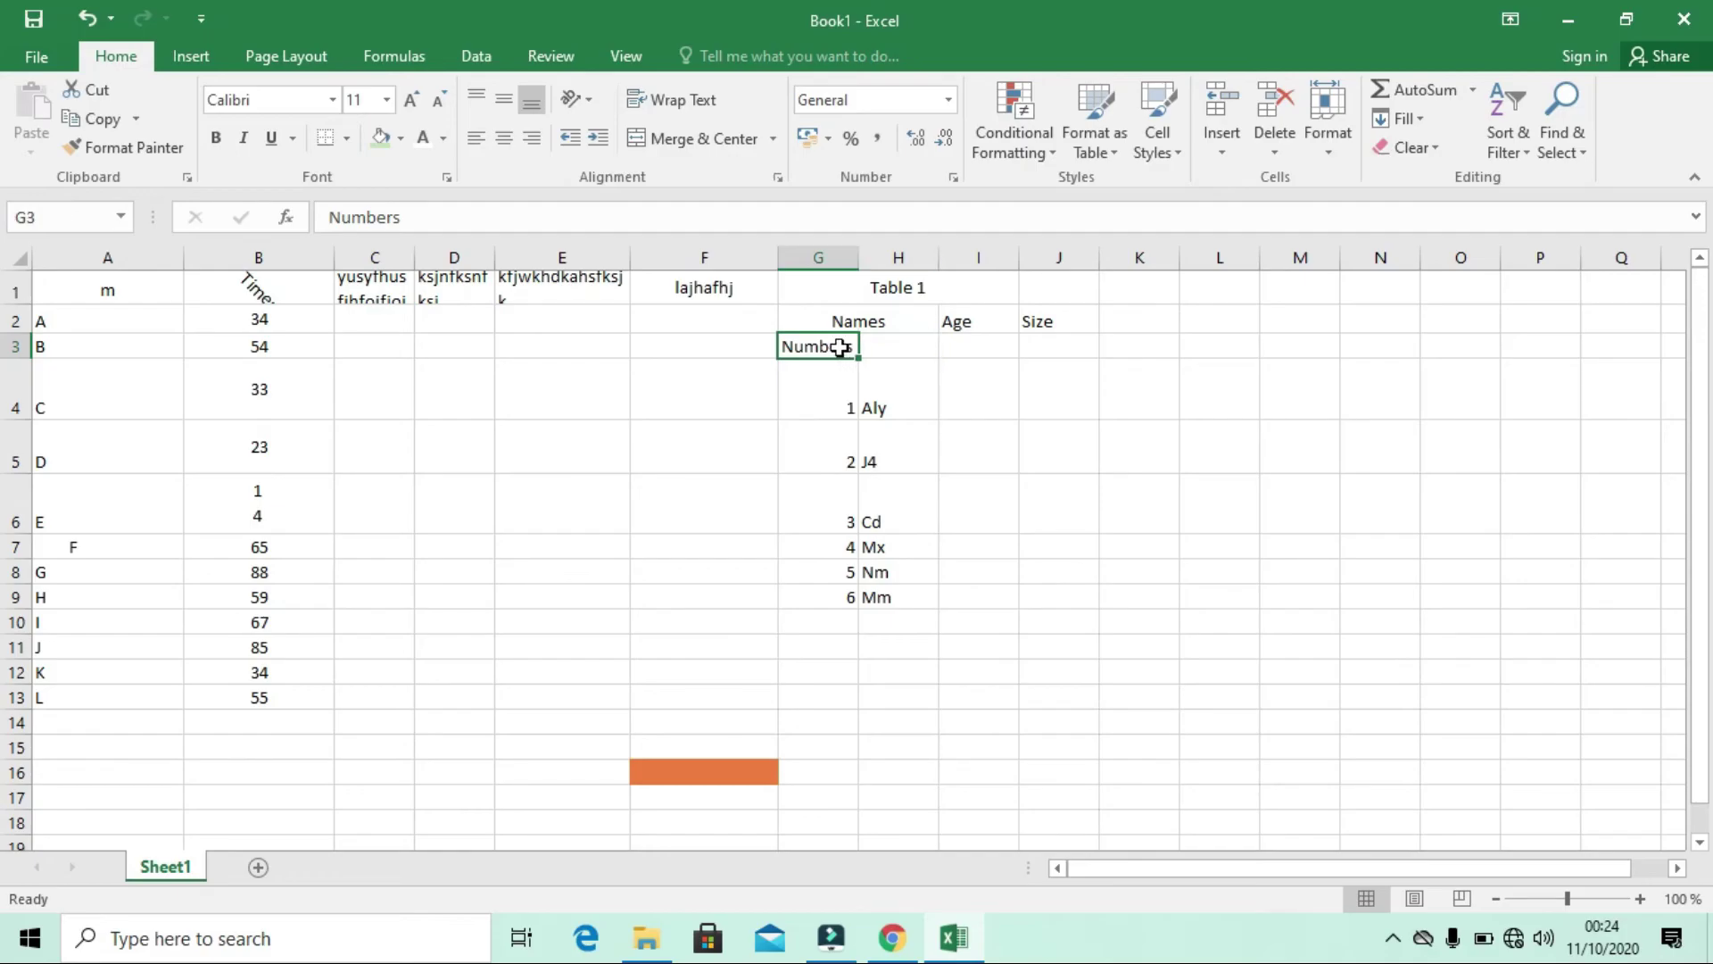
{"action": "left_click", "coordinate": [887, 351]}
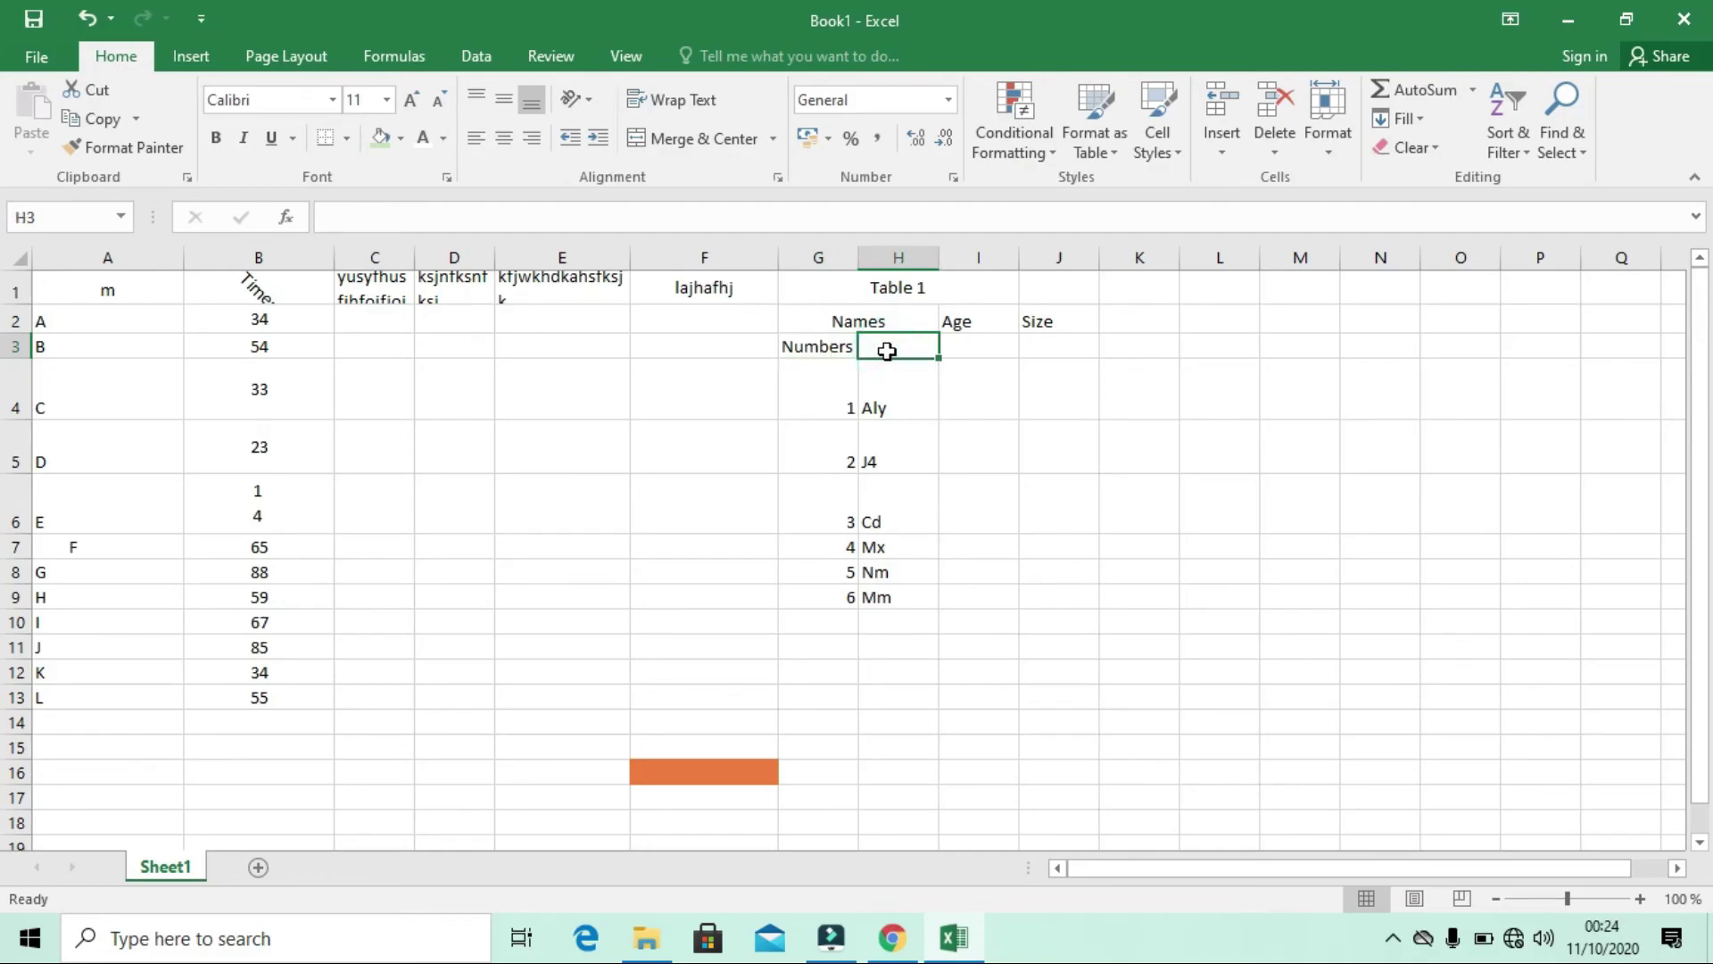
{"action": "left_click", "coordinate": [813, 318]}
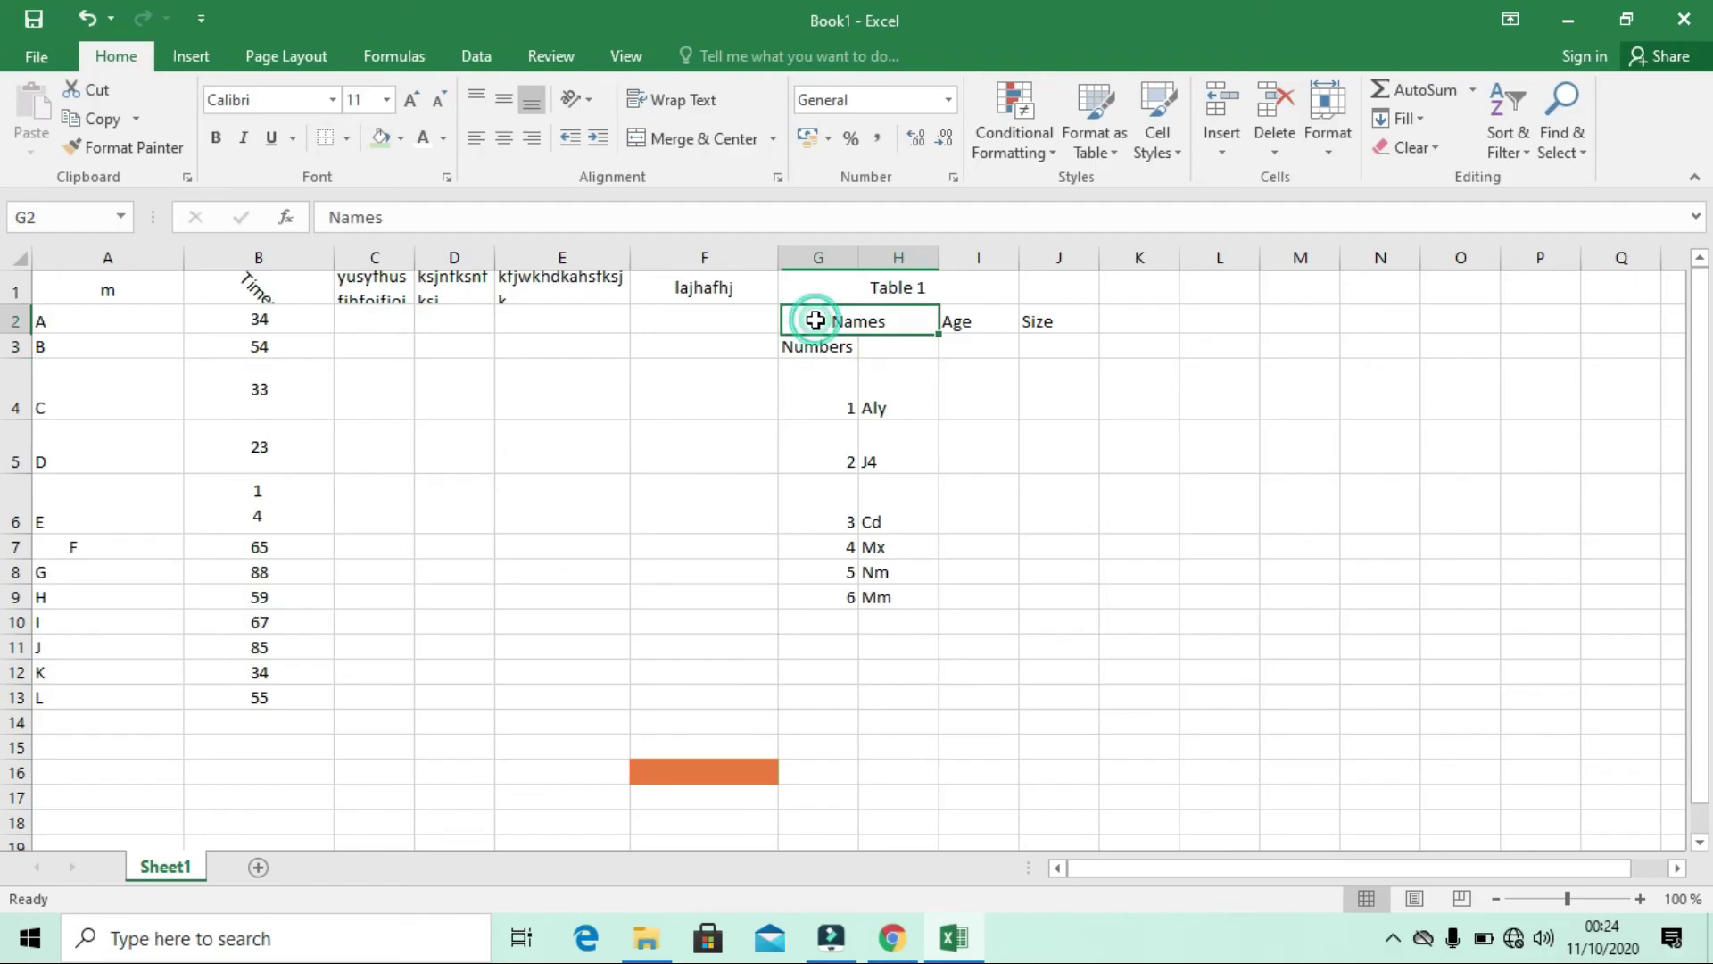
Extend the merged and centered "Table 1" title so that it spans cells G1 to J1
{"action": "left_click", "coordinate": [986, 292]}
{"action": "left_click_drag", "start_coordinate": [1036, 295], "coordinate": [1040, 288]}
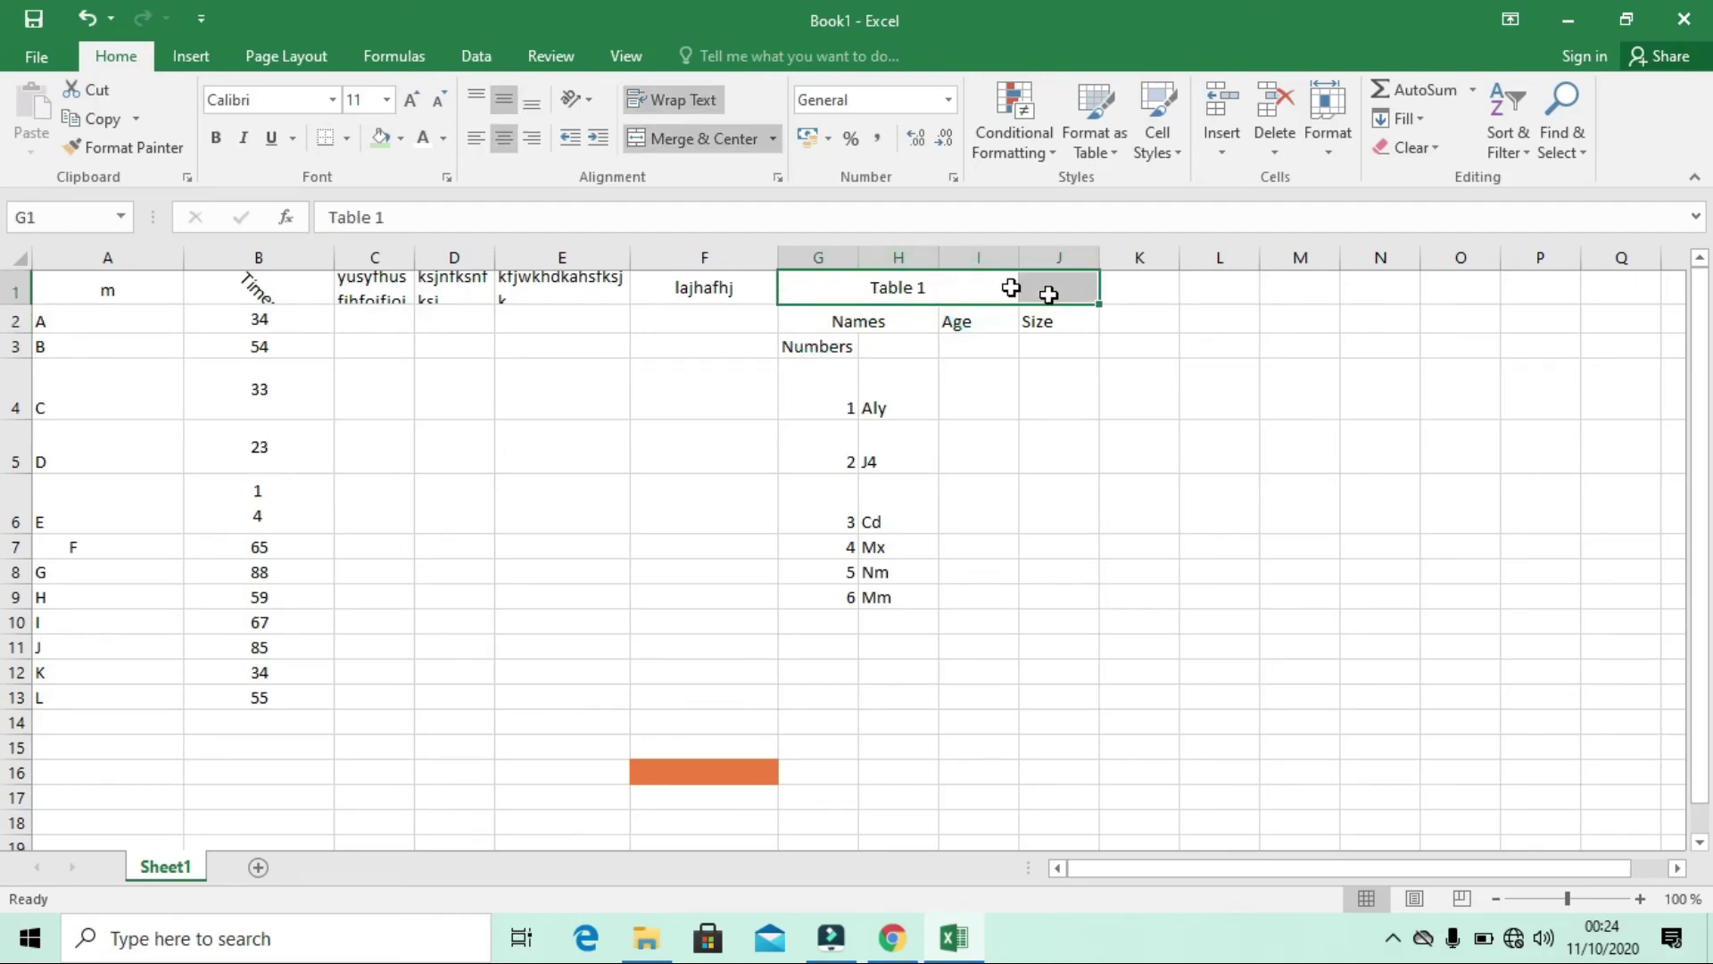
{"action": "left_click", "coordinate": [741, 138]}
{"action": "left_click", "coordinate": [671, 141]}
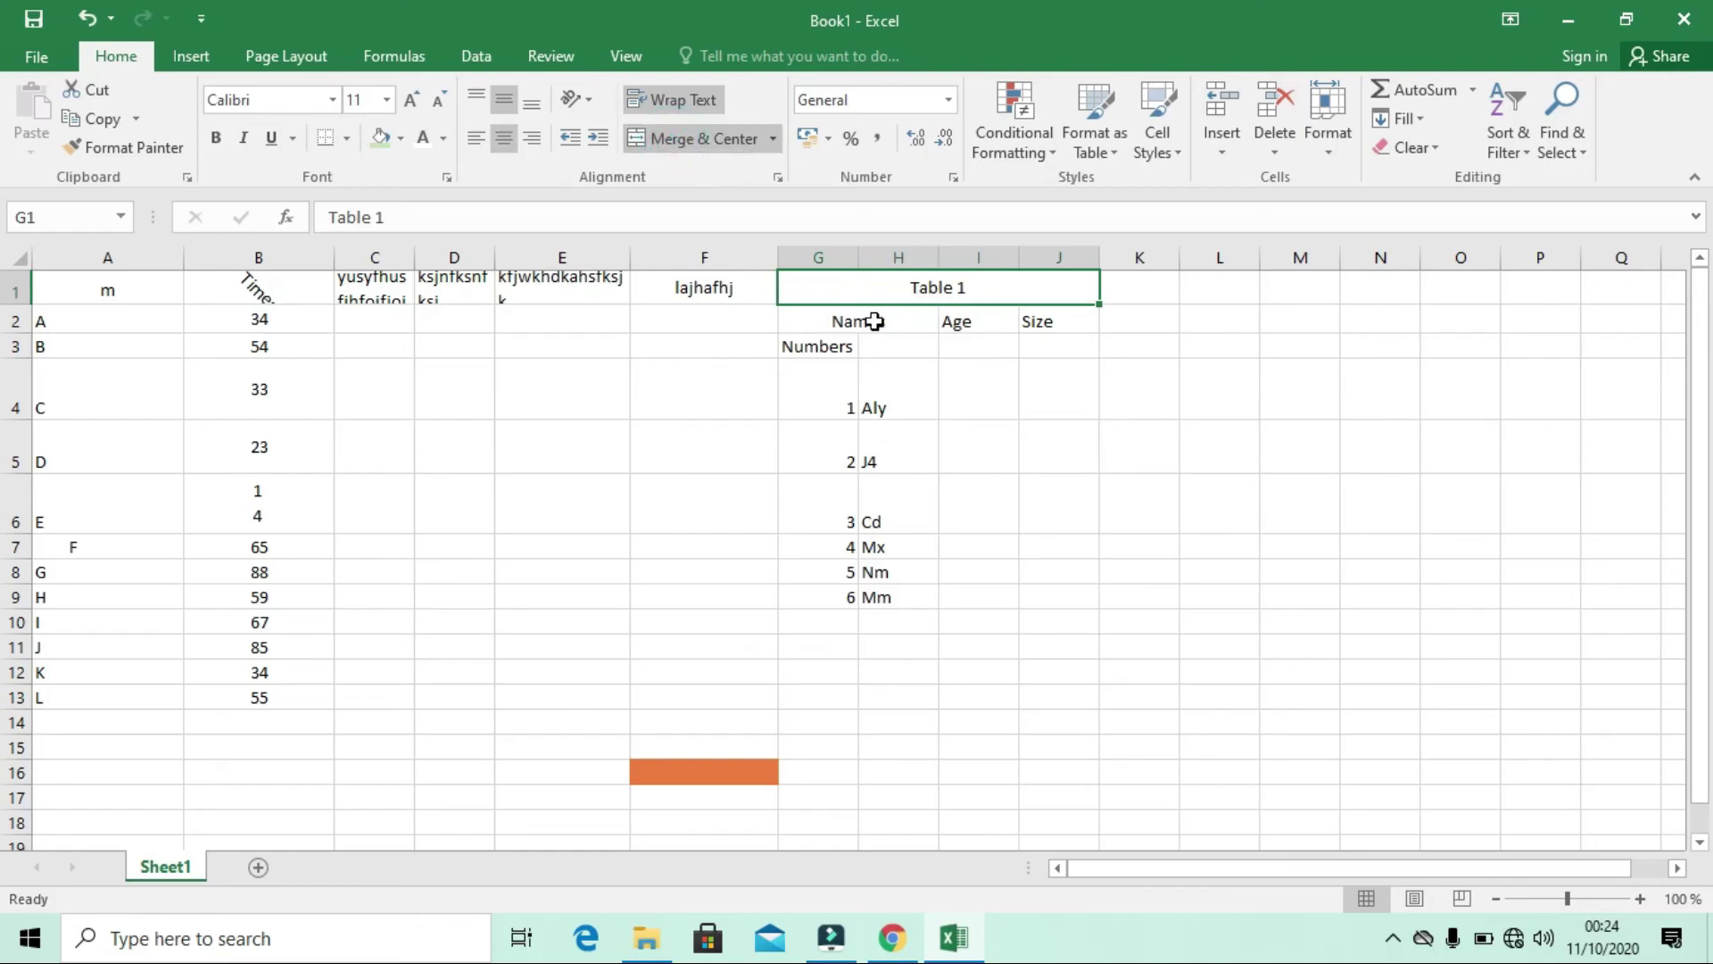
{"action": "left_click", "coordinate": [1095, 450]}
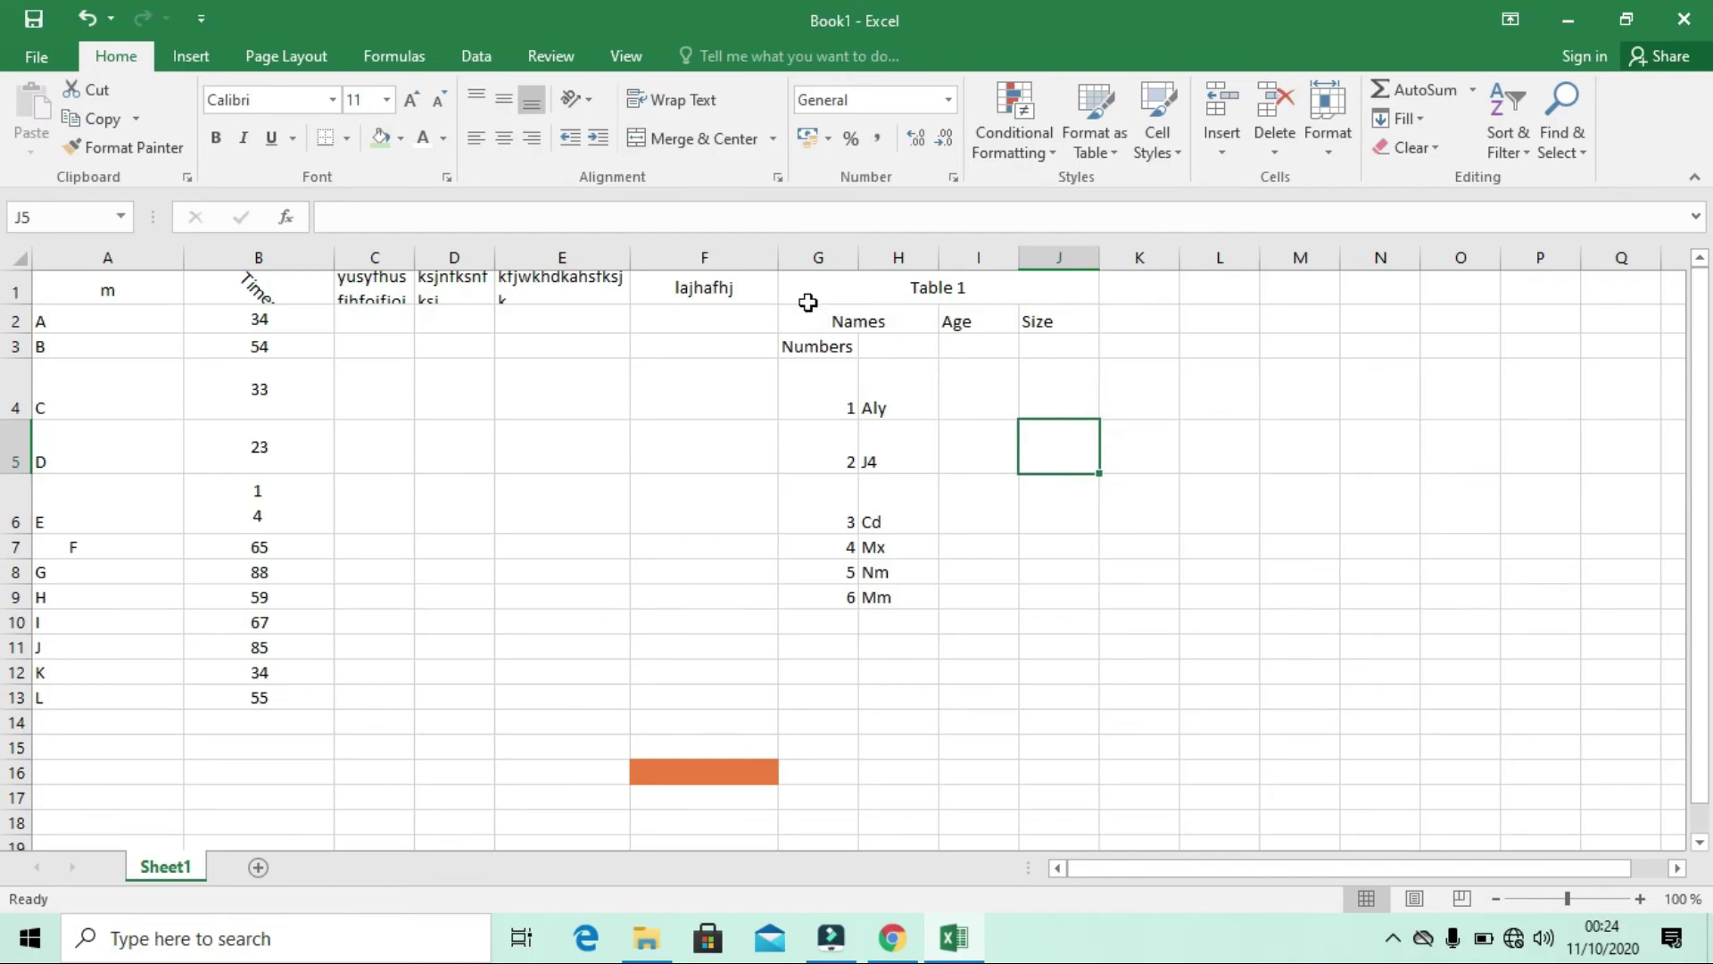
{"action": "left_click_drag", "start_coordinate": [804, 284], "coordinate": [1033, 585]}
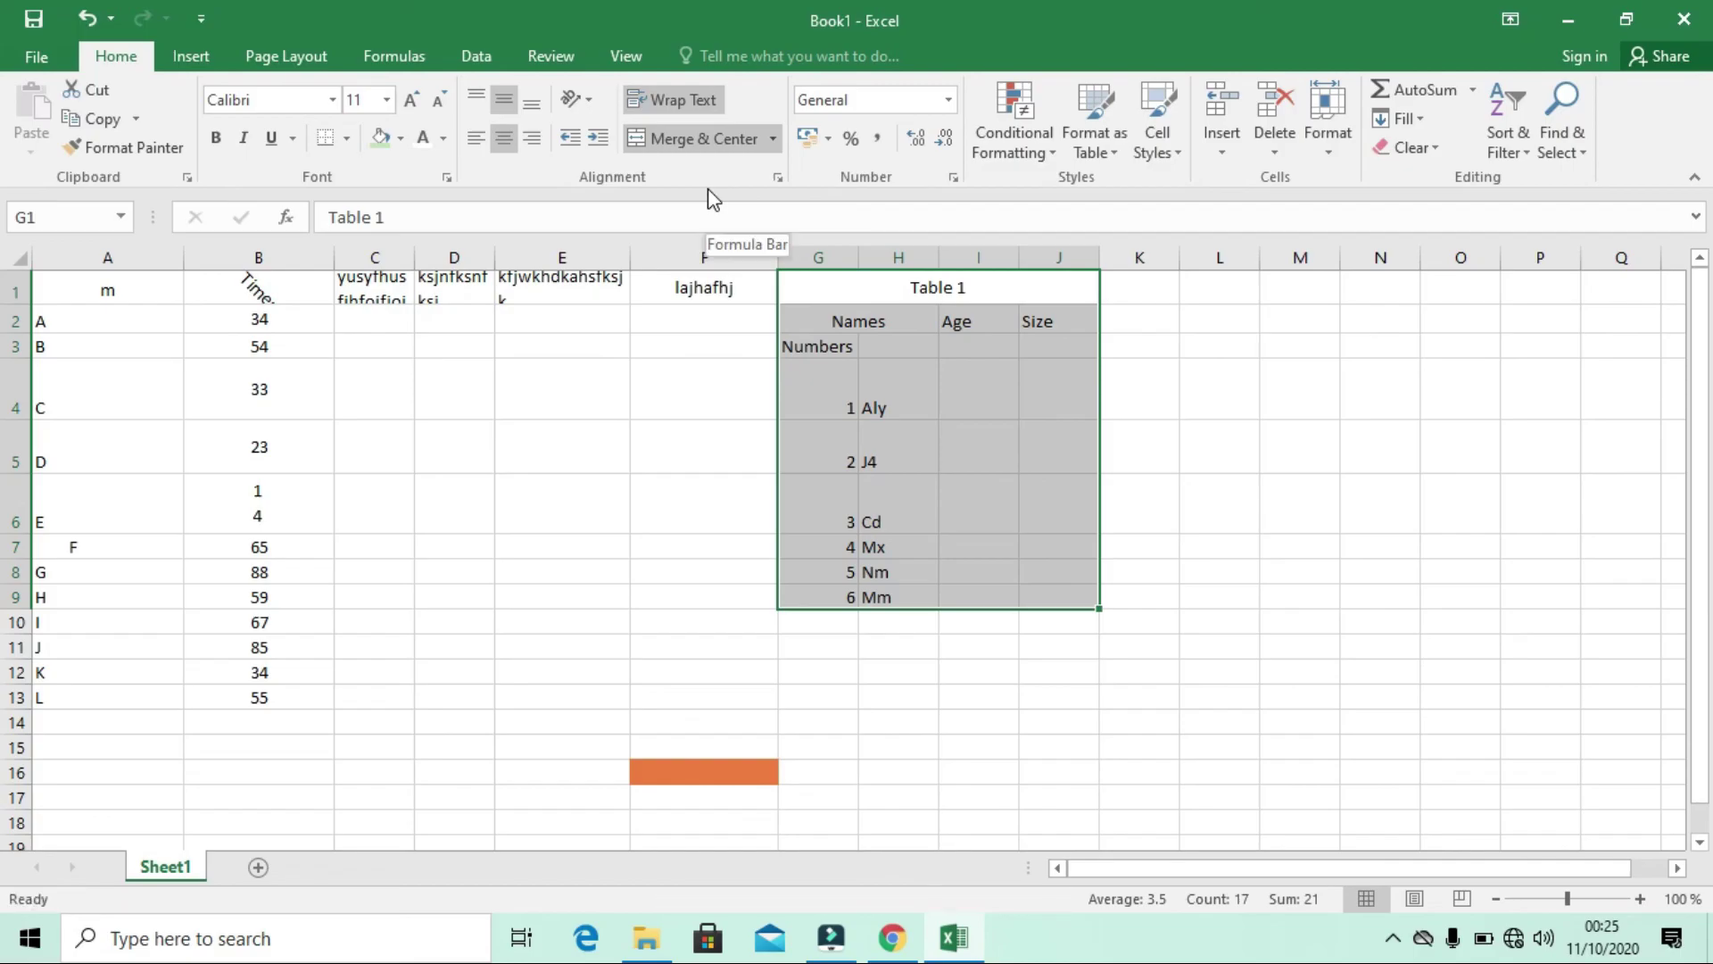
{"action": "left_click", "coordinate": [1412, 947]}
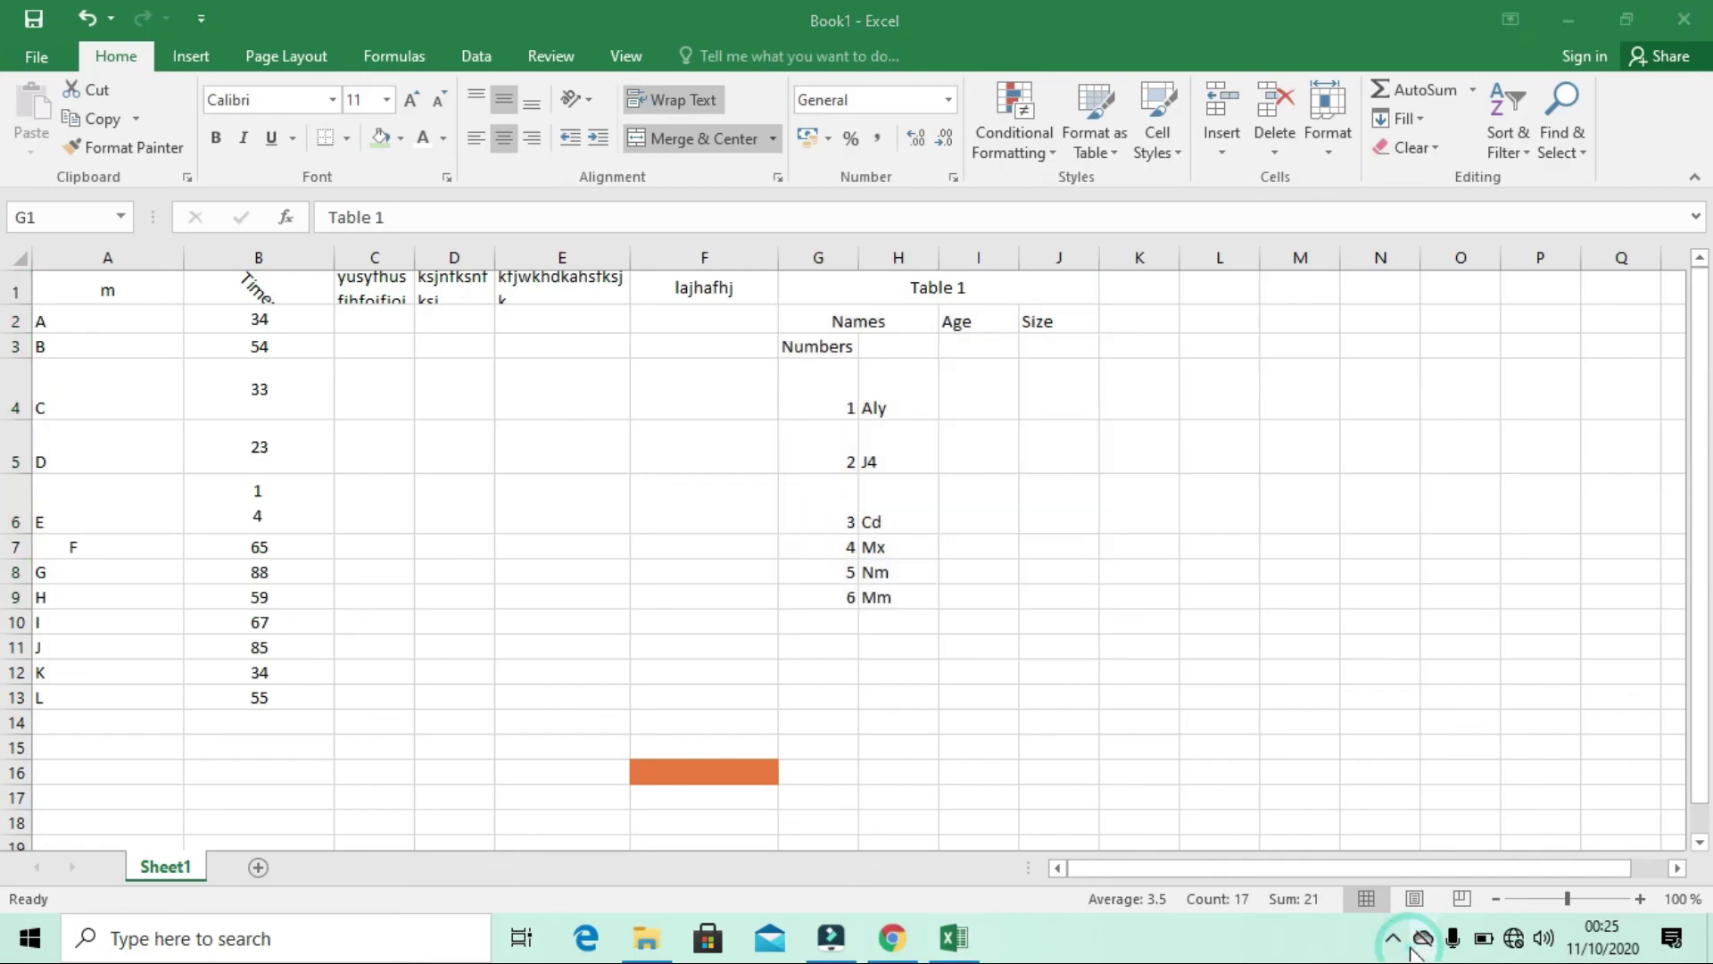